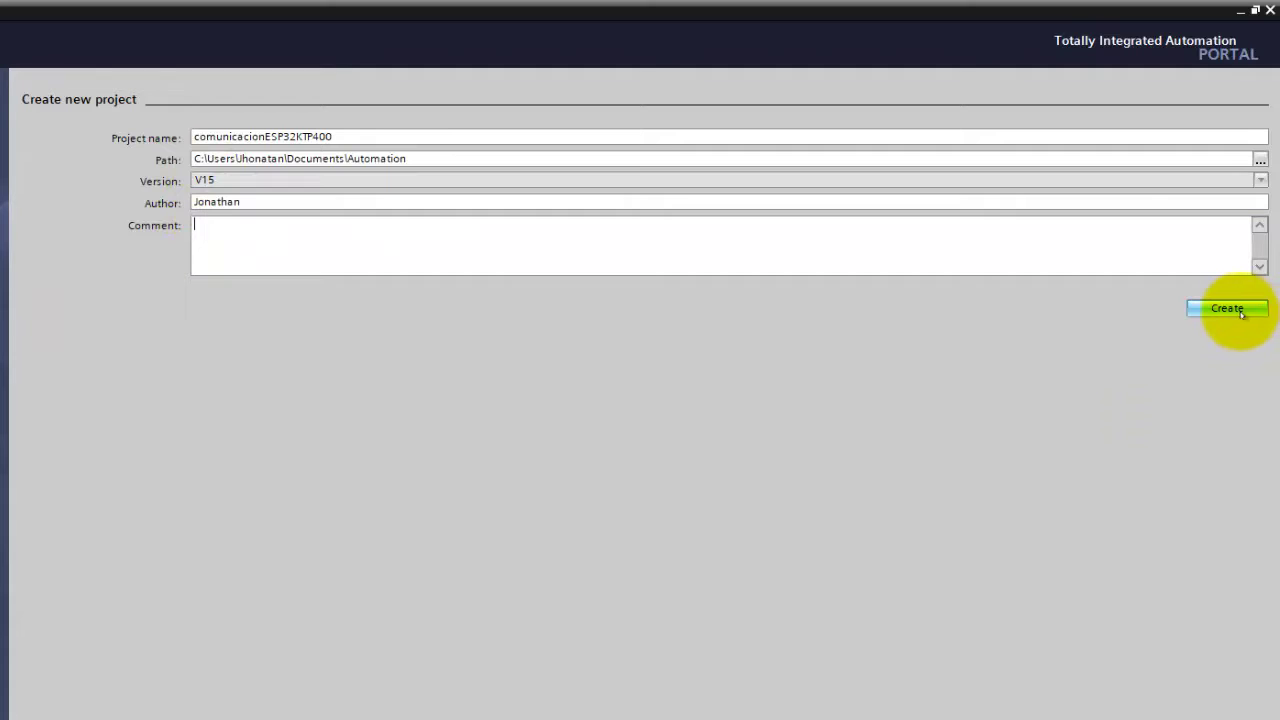
# Create the project comunicacionESP32KTP400 and begin adding a new HMI device to it
pyautogui.click(1226, 310)
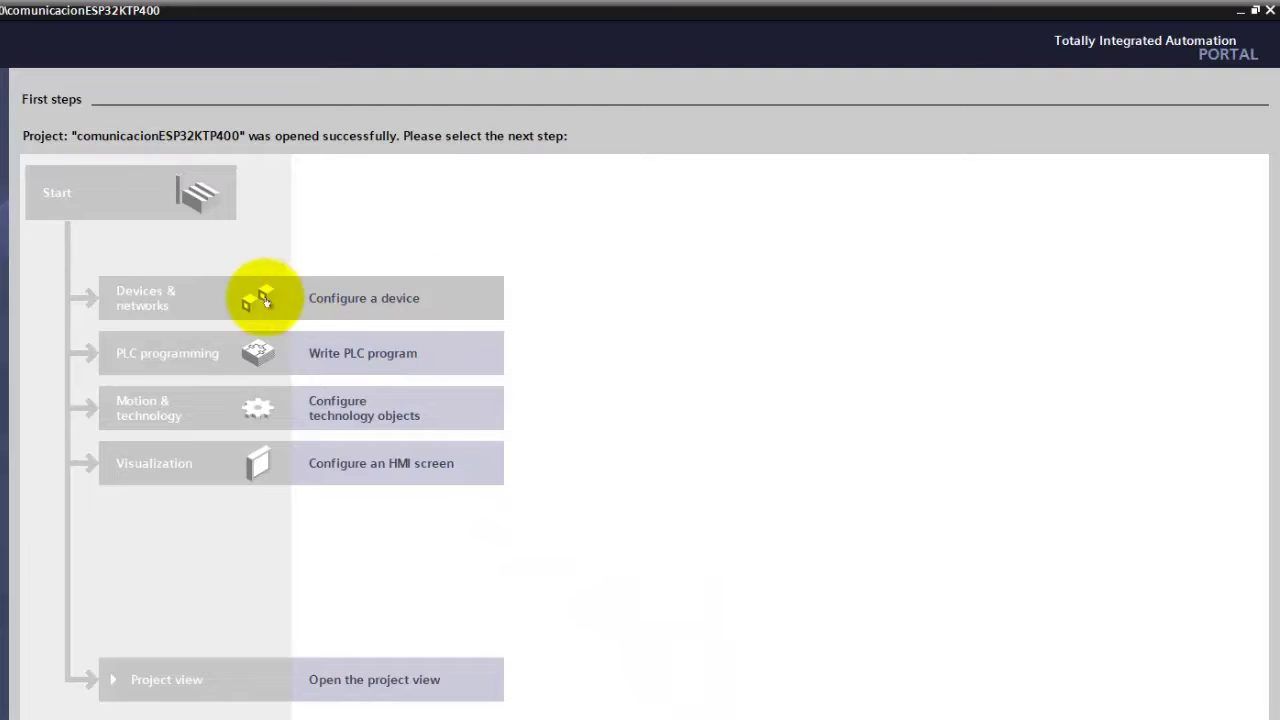
pyautogui.click(380, 298)
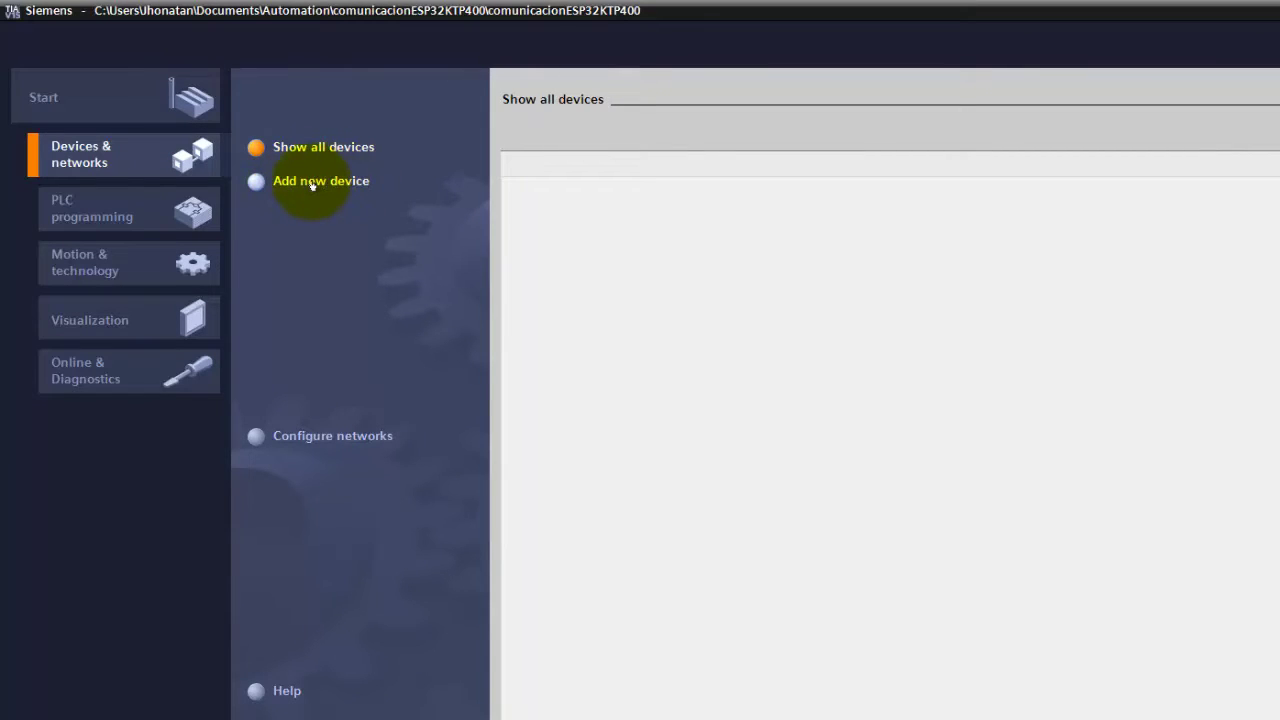
pyautogui.click(312, 182)
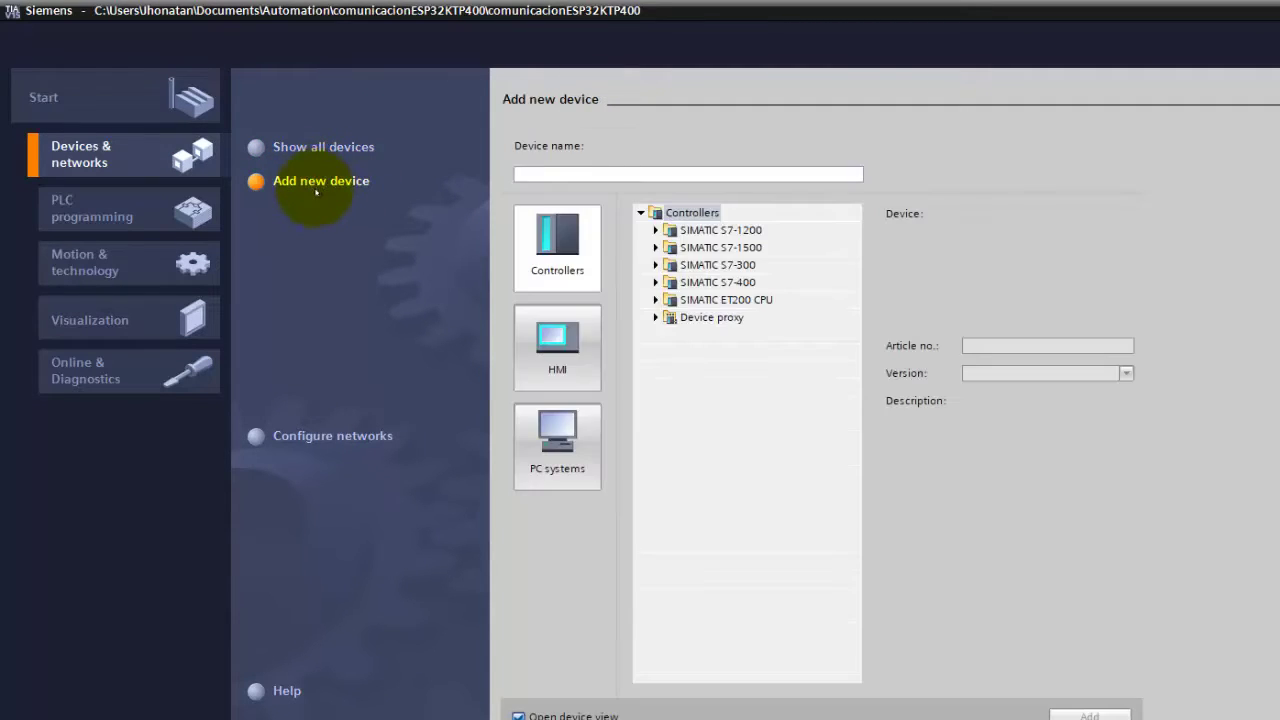
pyautogui.click(561, 368)
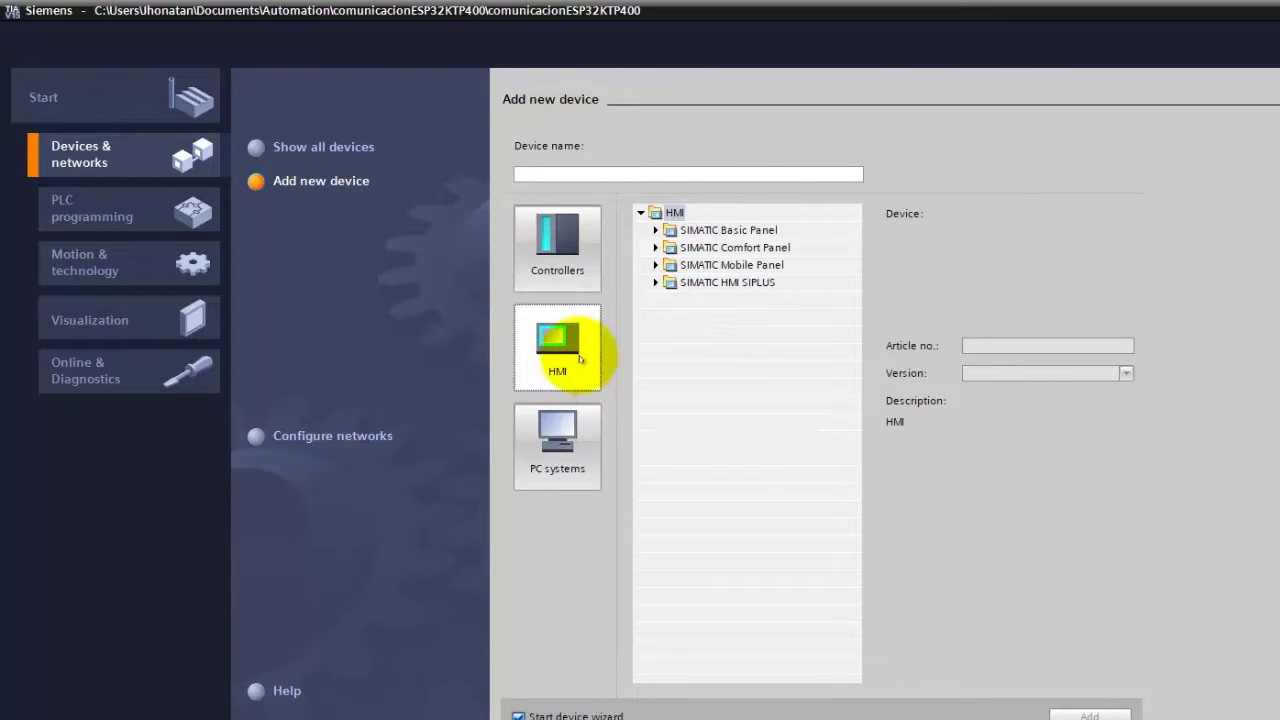
# Choose the SIMATIC Basic Panel with 4" display, KTP400 Basic, article number 6AV6 647-0AK11-3AX0, as the new device
pyautogui.doubleClick(670, 231)
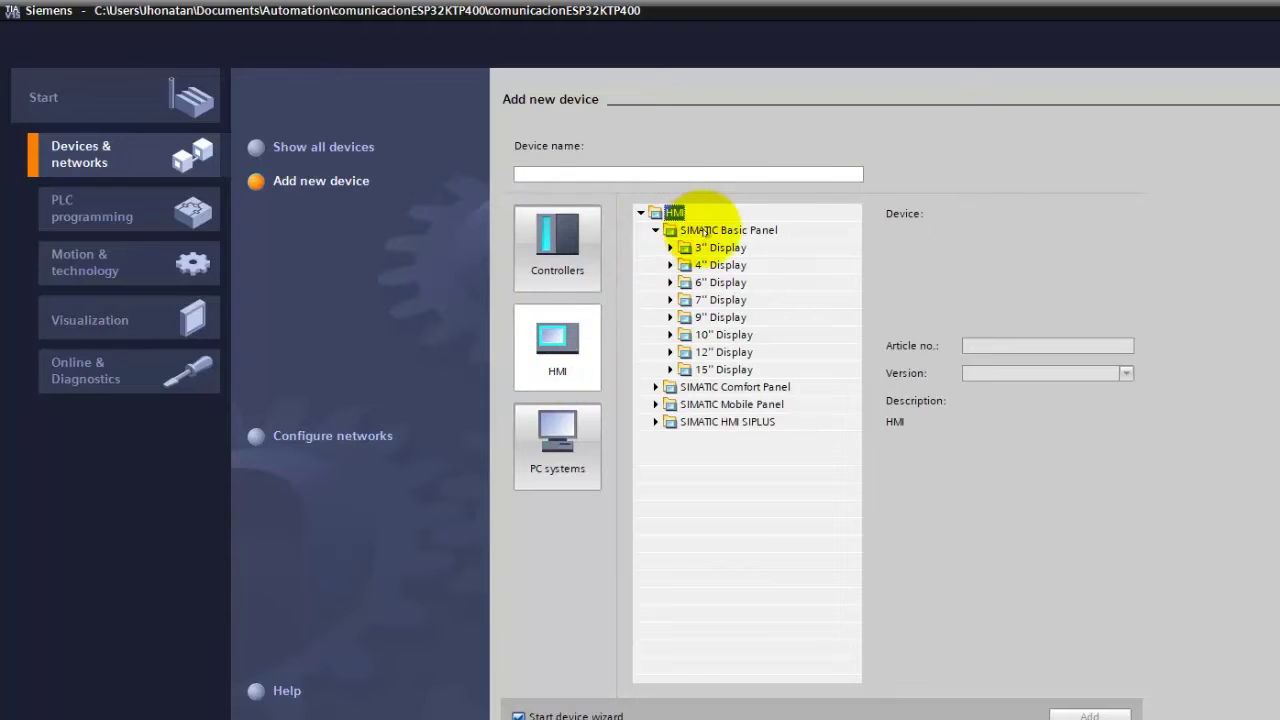
pyautogui.click(741, 231)
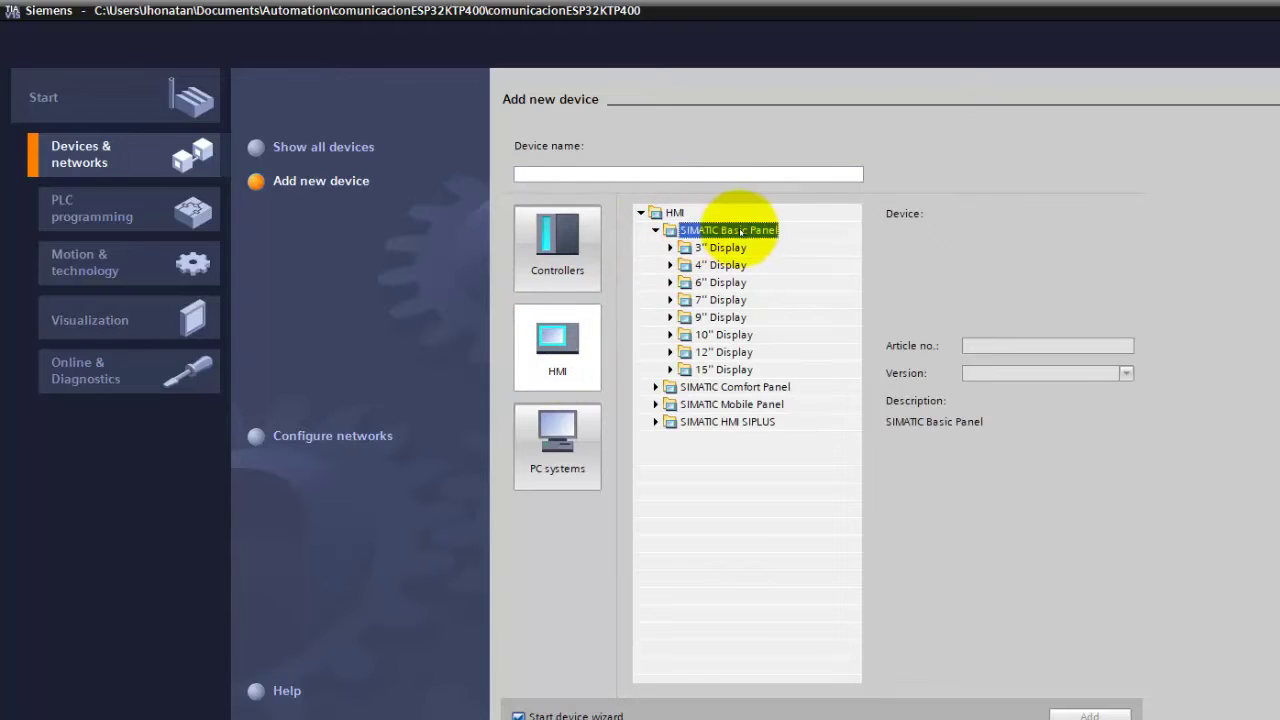
pyautogui.click(700, 265)
pyautogui.click(671, 265)
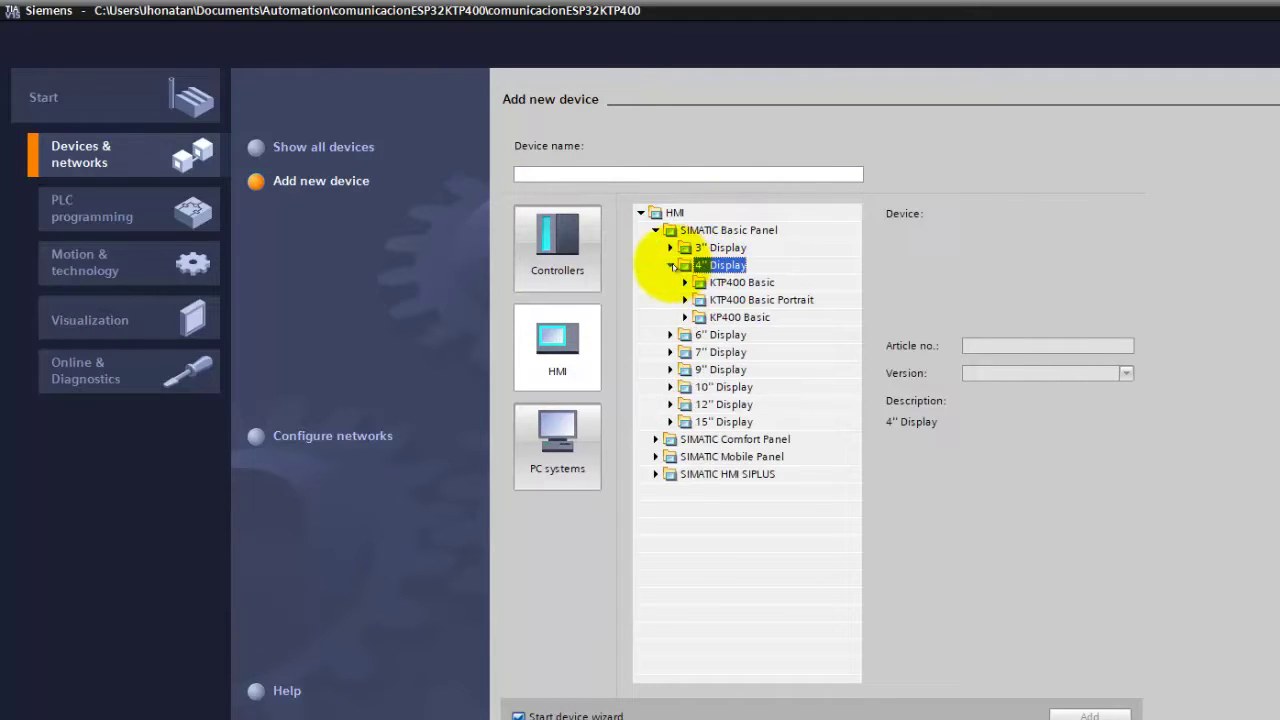
pyautogui.click(685, 318)
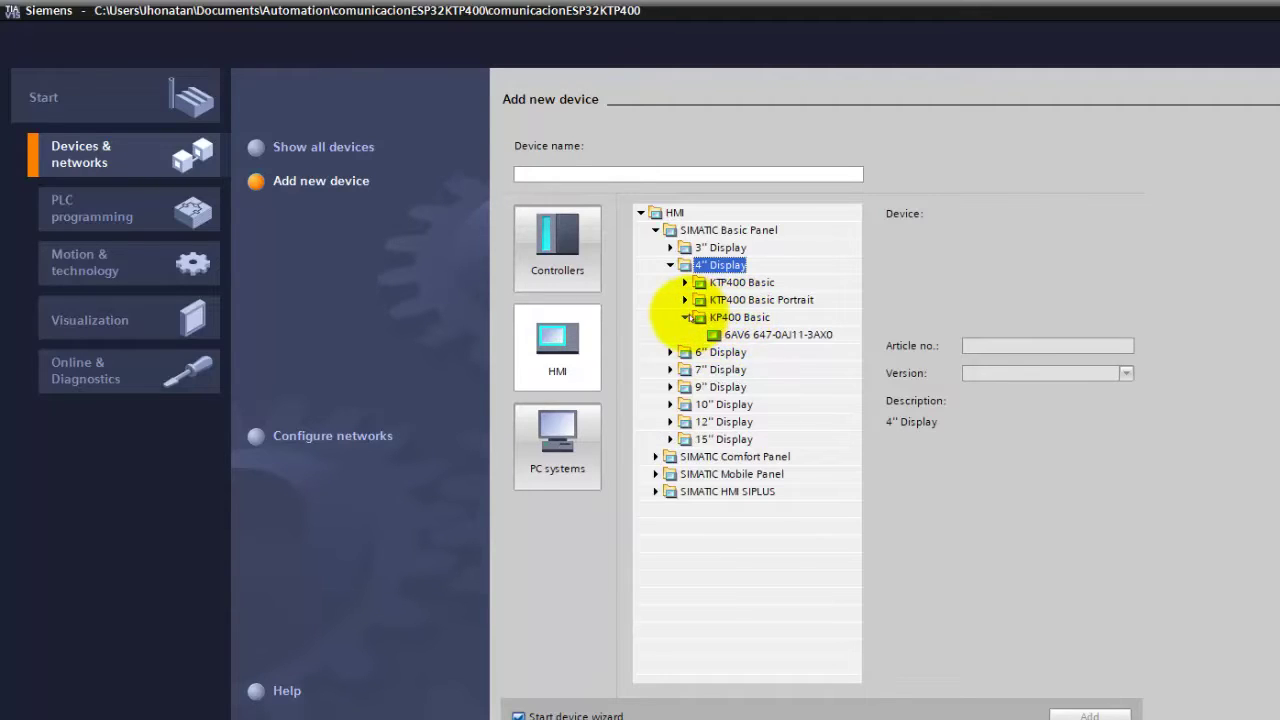
pyautogui.click(685, 317)
pyautogui.click(686, 283)
pyautogui.click(740, 283)
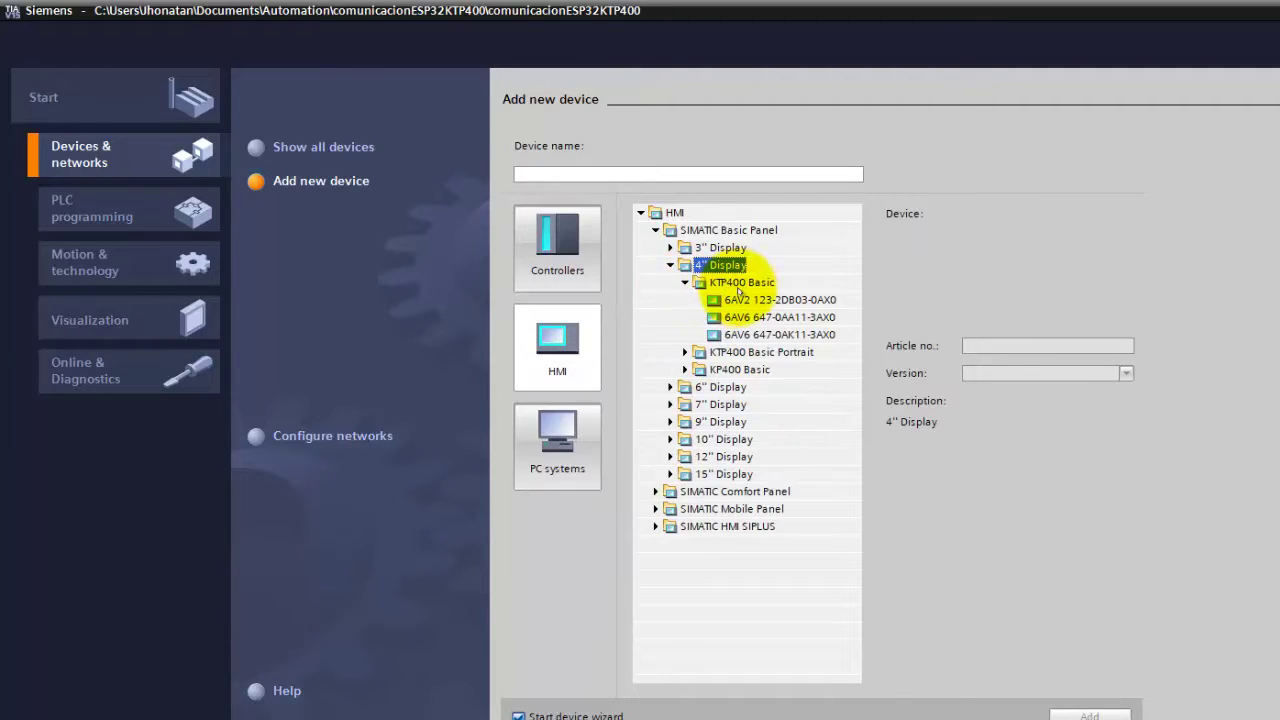
pyautogui.click(759, 336)
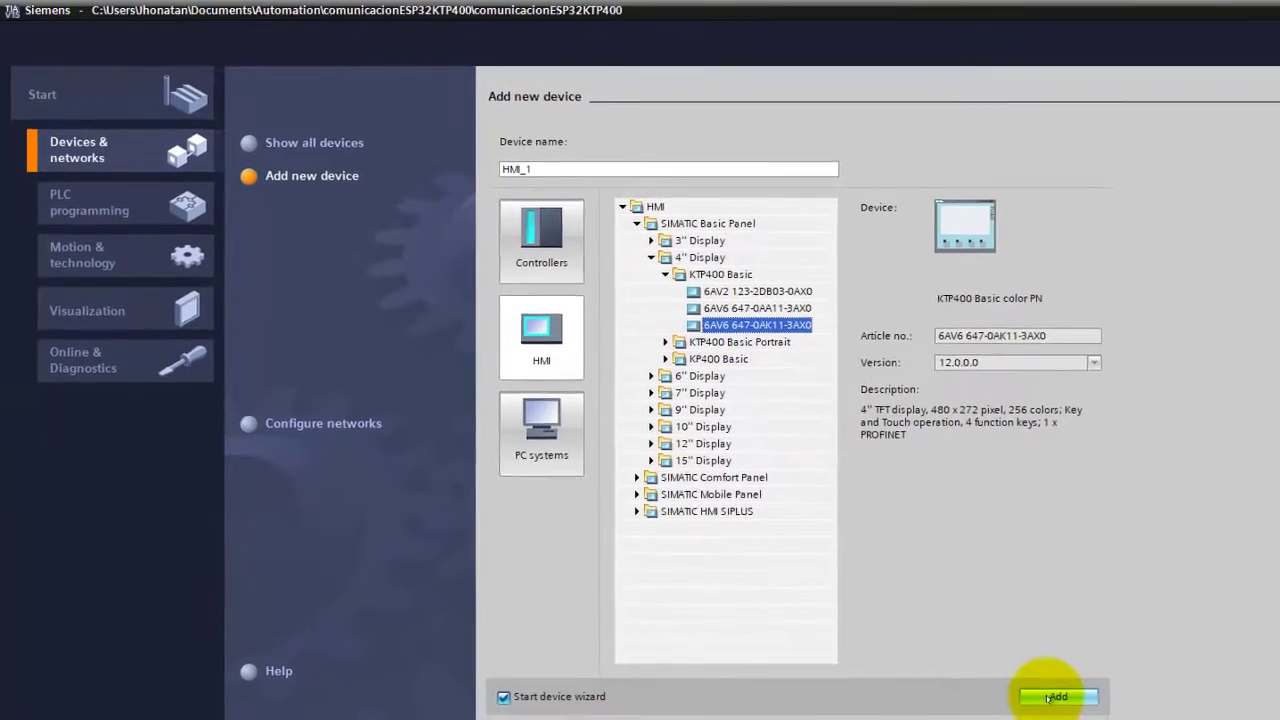
# Add the selected panel as HMI_1 and finish the HMI device wizard with its default settings
pyautogui.click(1035, 690)
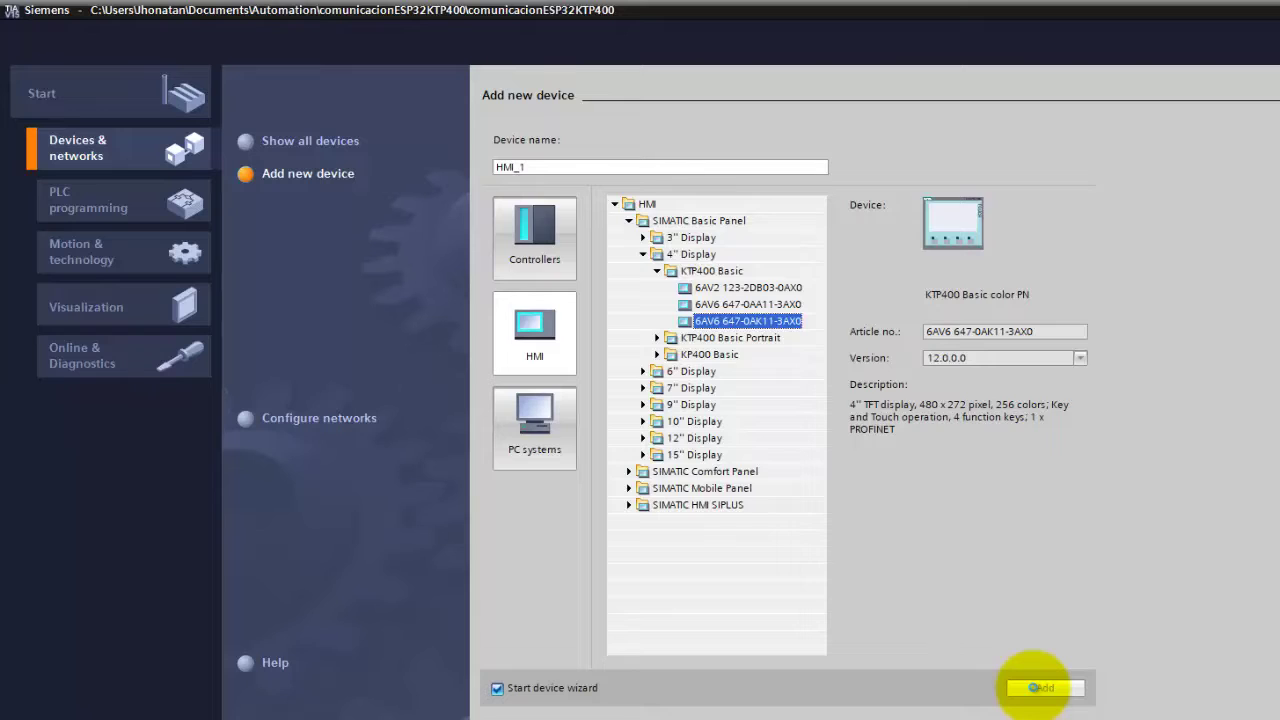
pyautogui.click(1040, 687)
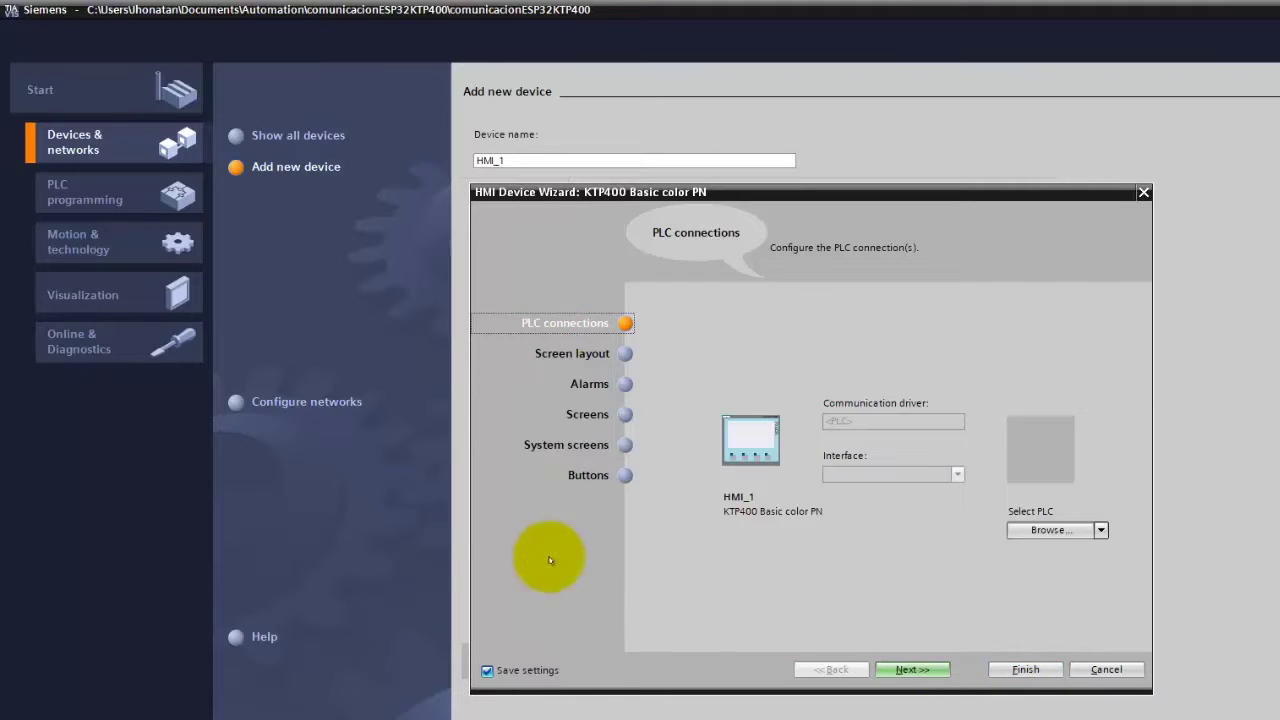
pyautogui.click(1025, 671)
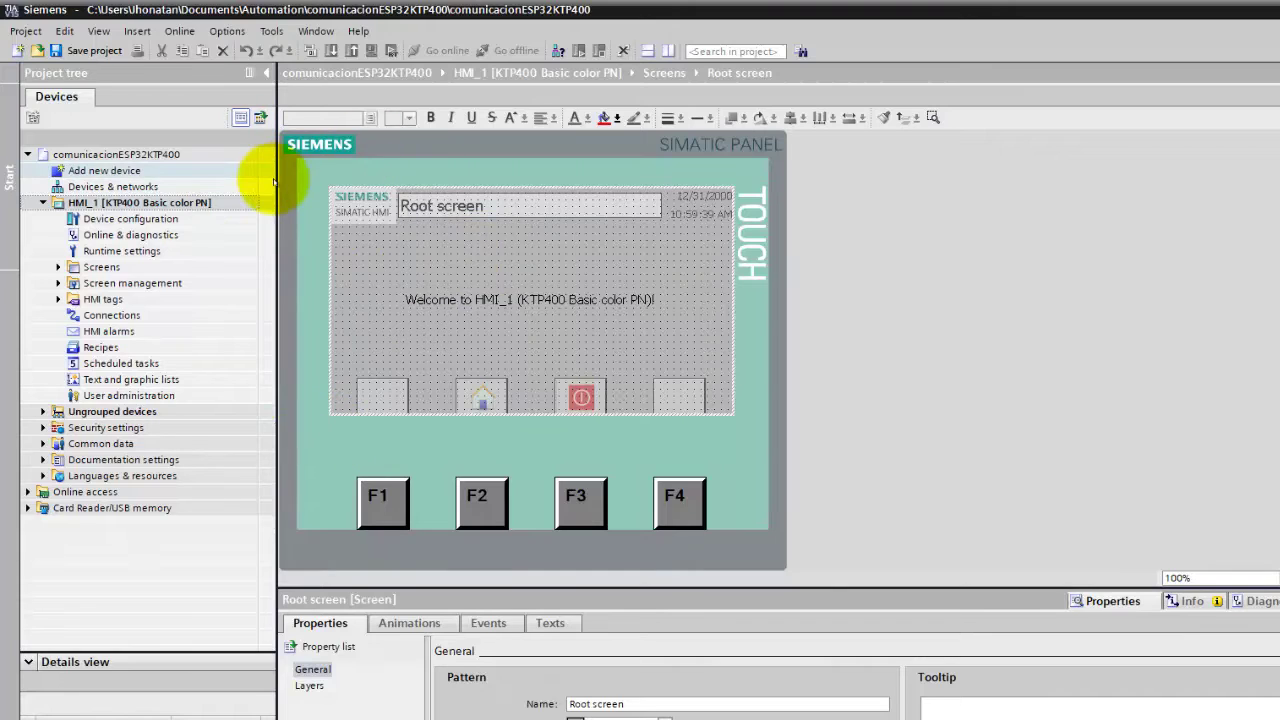
# Open the recent project SimaticKTP400EP32 without saving the changes to the current project
pyautogui.click(27, 32)
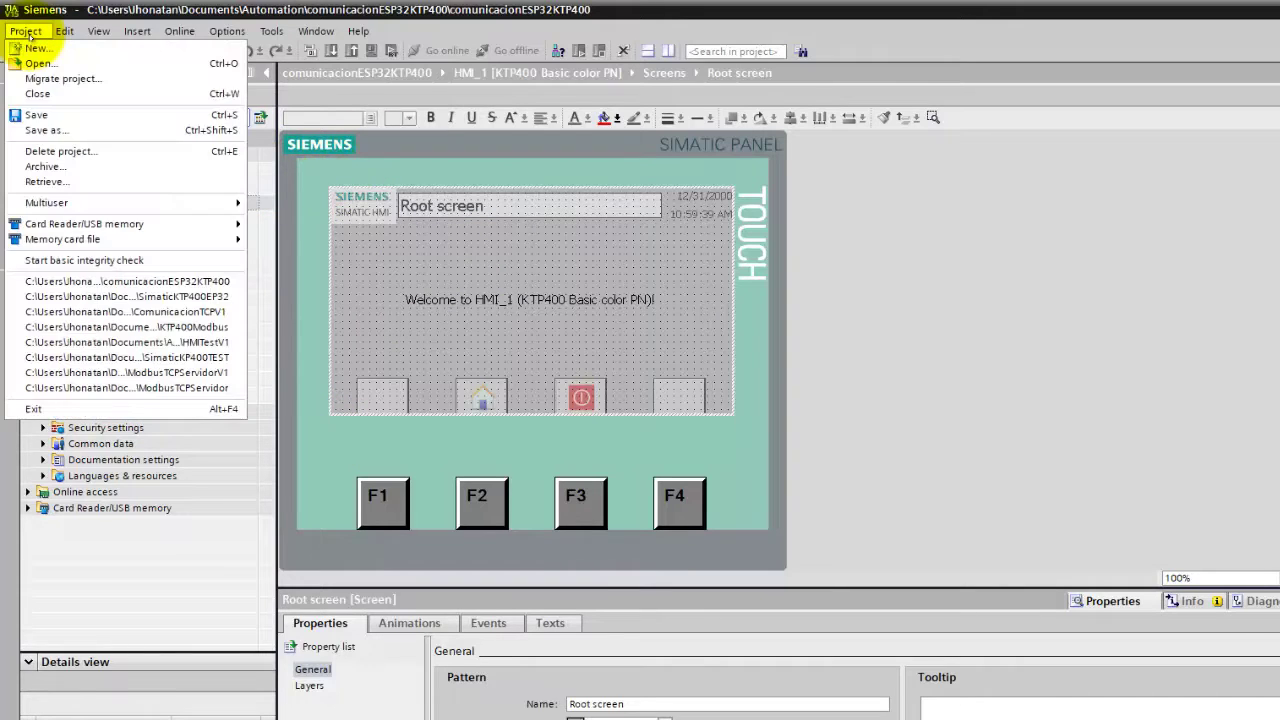
pyautogui.click(106, 297)
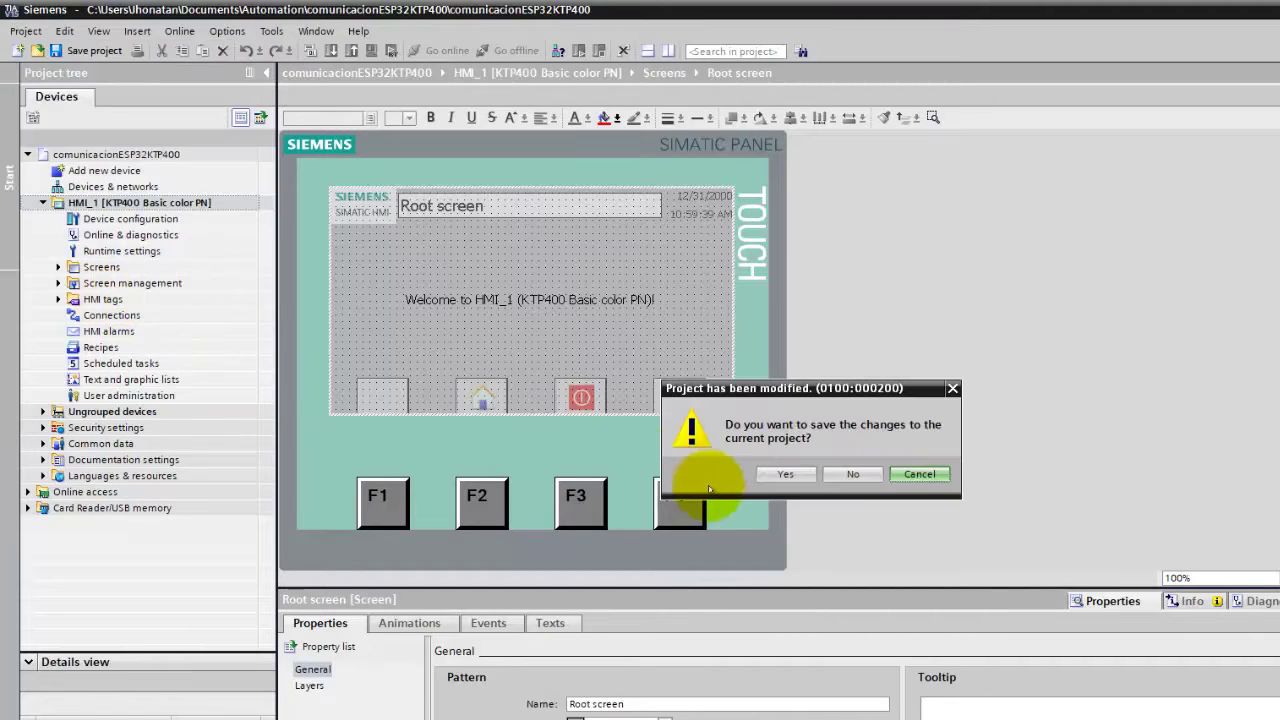
pyautogui.click(851, 476)
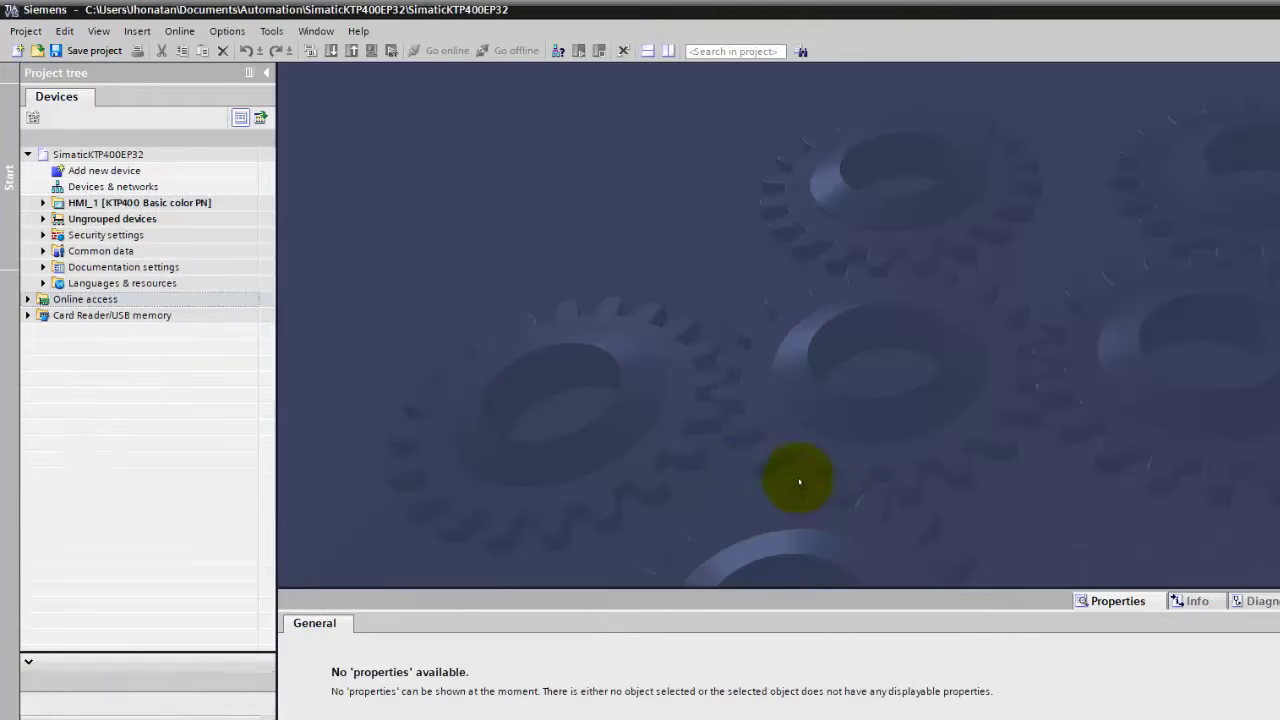
# Open the HMI_1 screen "Ejemplo MODBUS TCP (KTP400)" for editing
pyautogui.click(43, 203)
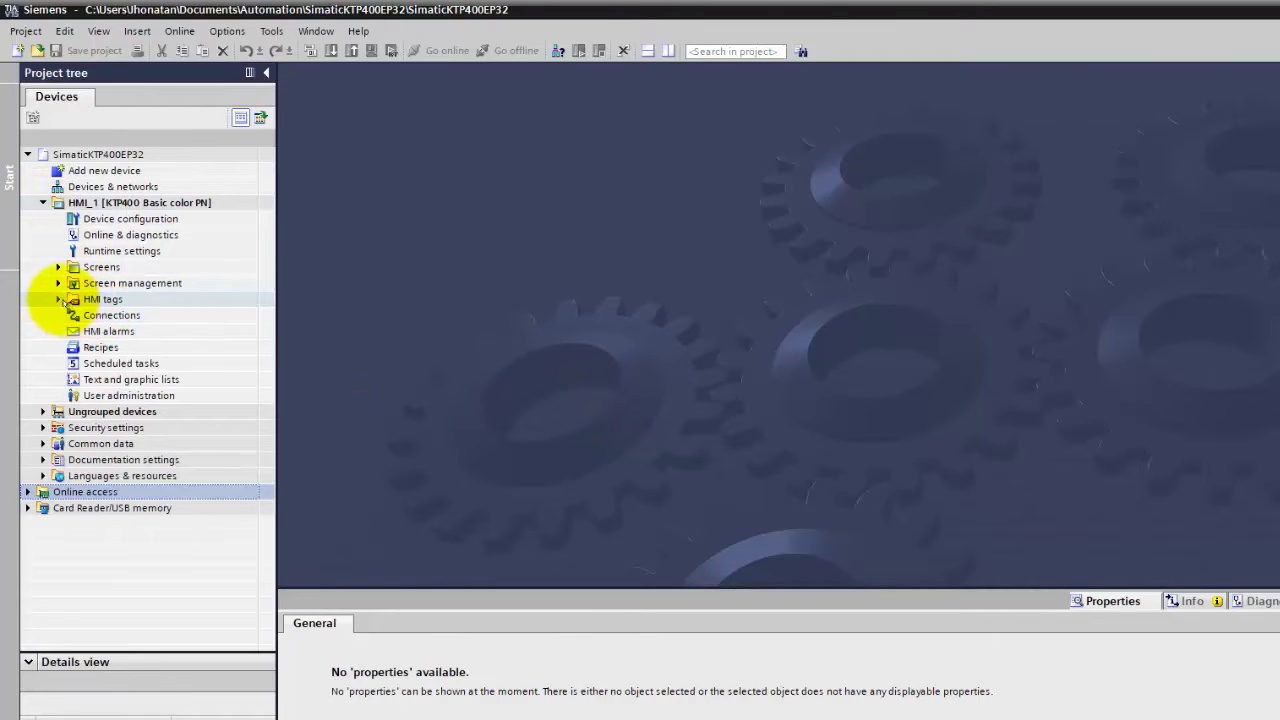
pyautogui.click(58, 267)
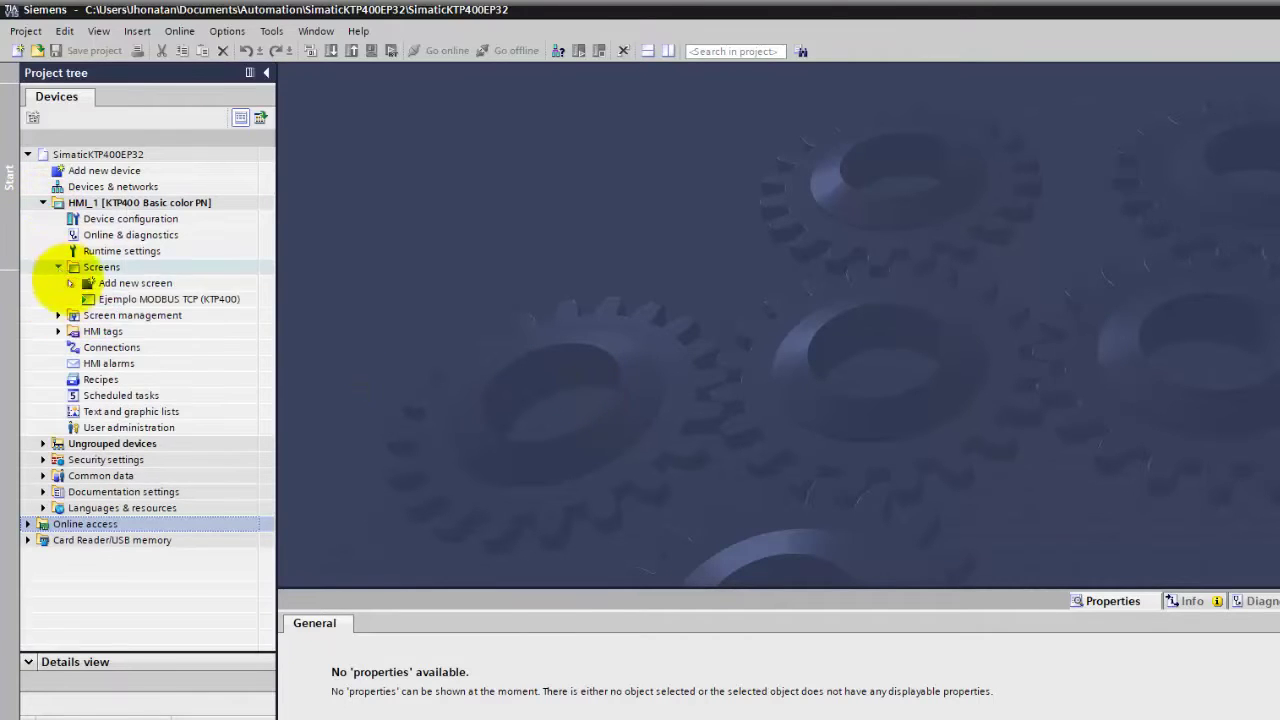
pyautogui.click(120, 302)
pyautogui.doubleClick(120, 301)
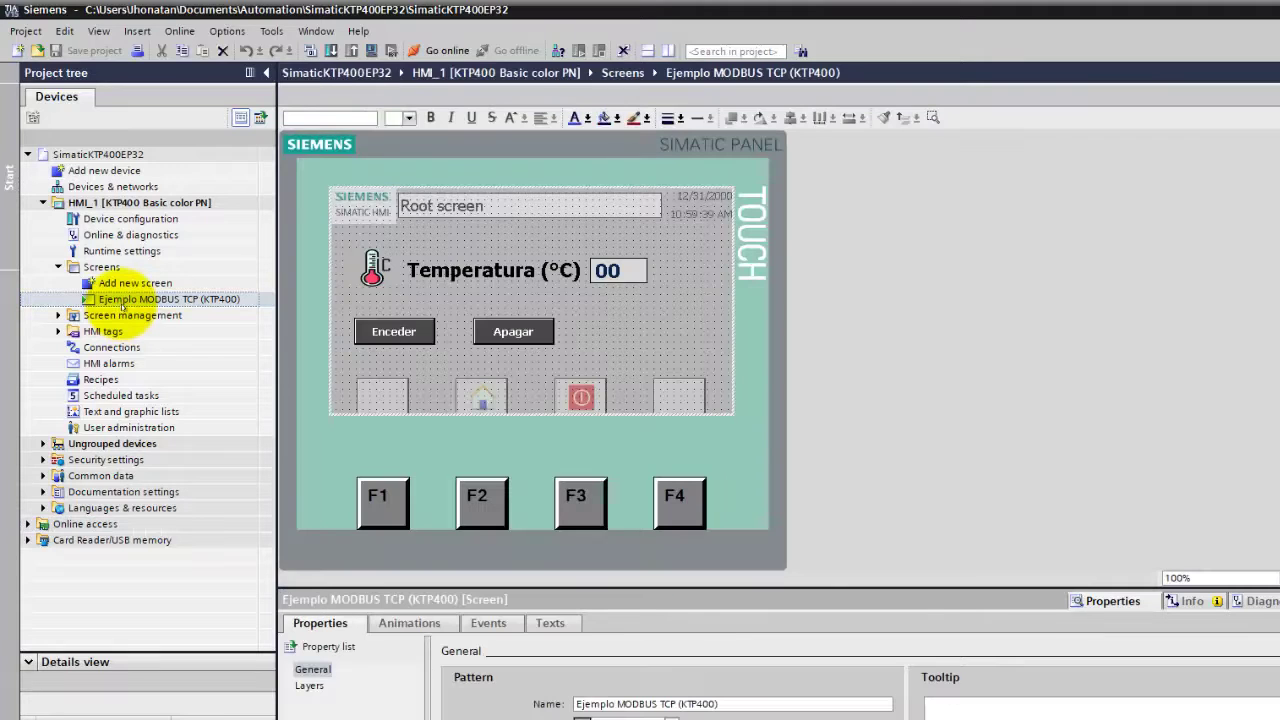
# Examine the properties of the "Temperatura (°C)" text field and the thermometer graphic beside it
pyautogui.click(514, 276)
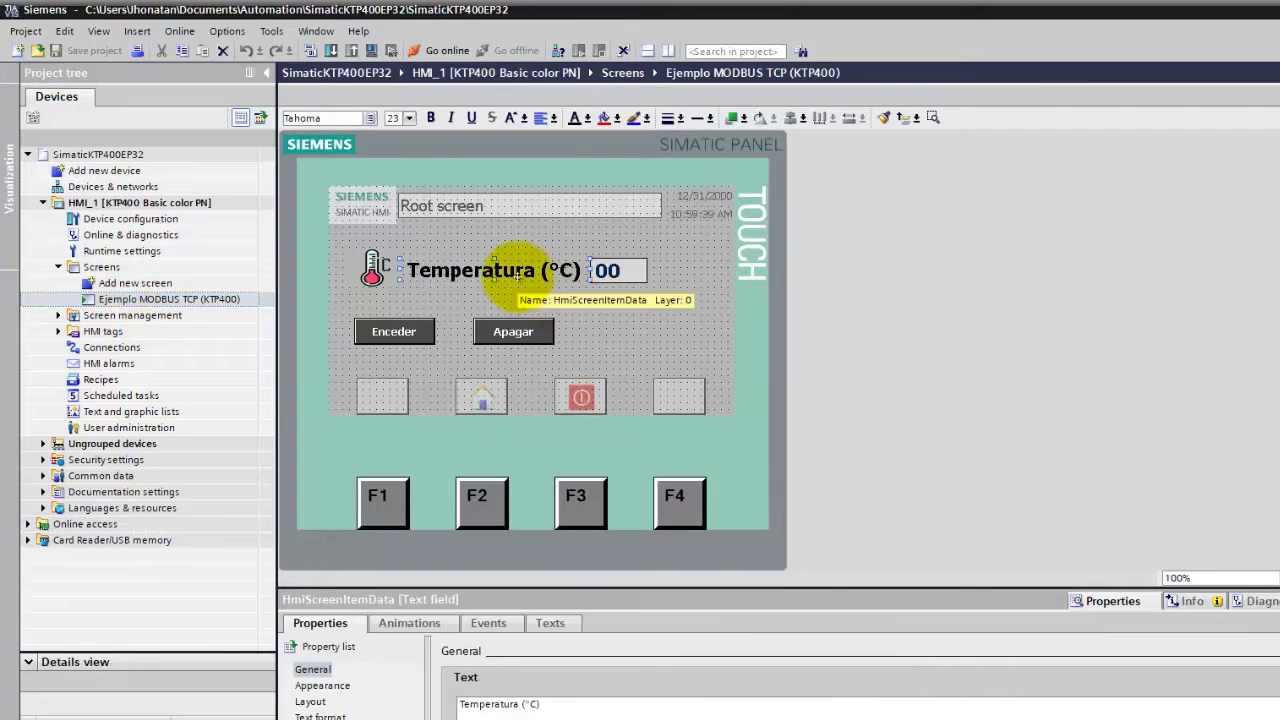
pyautogui.click(649, 318)
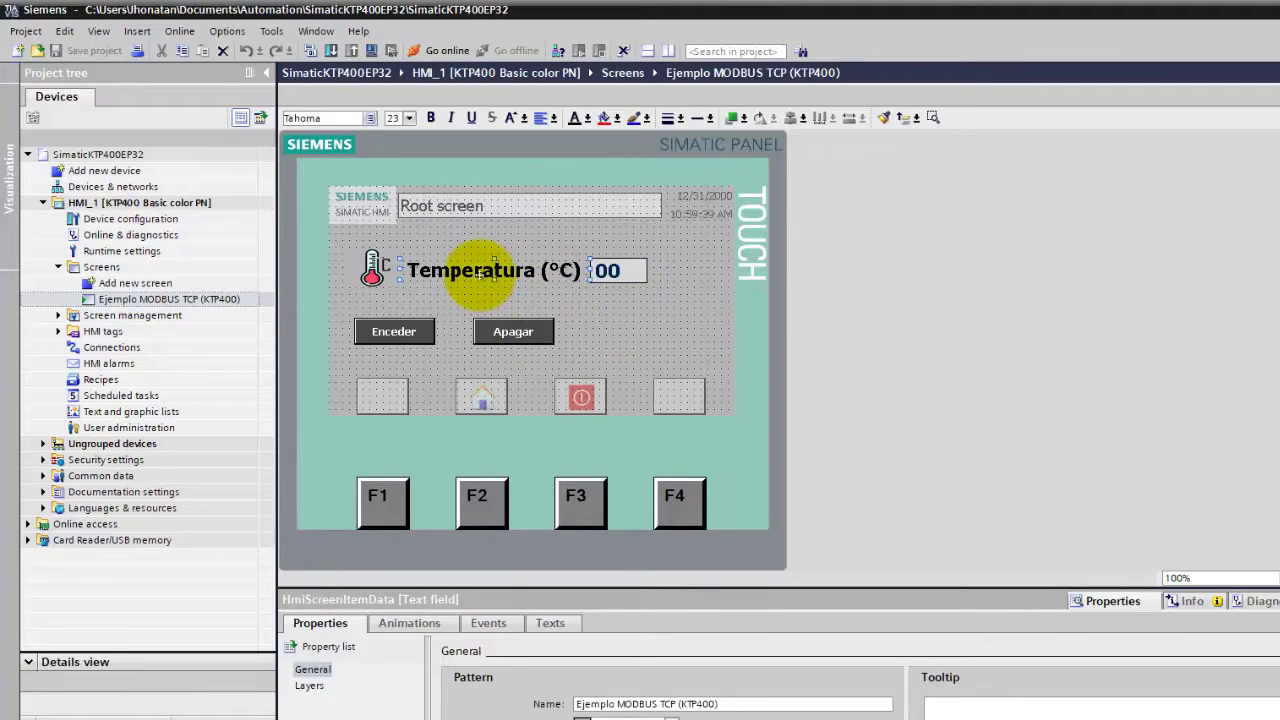
pyautogui.click(480, 272)
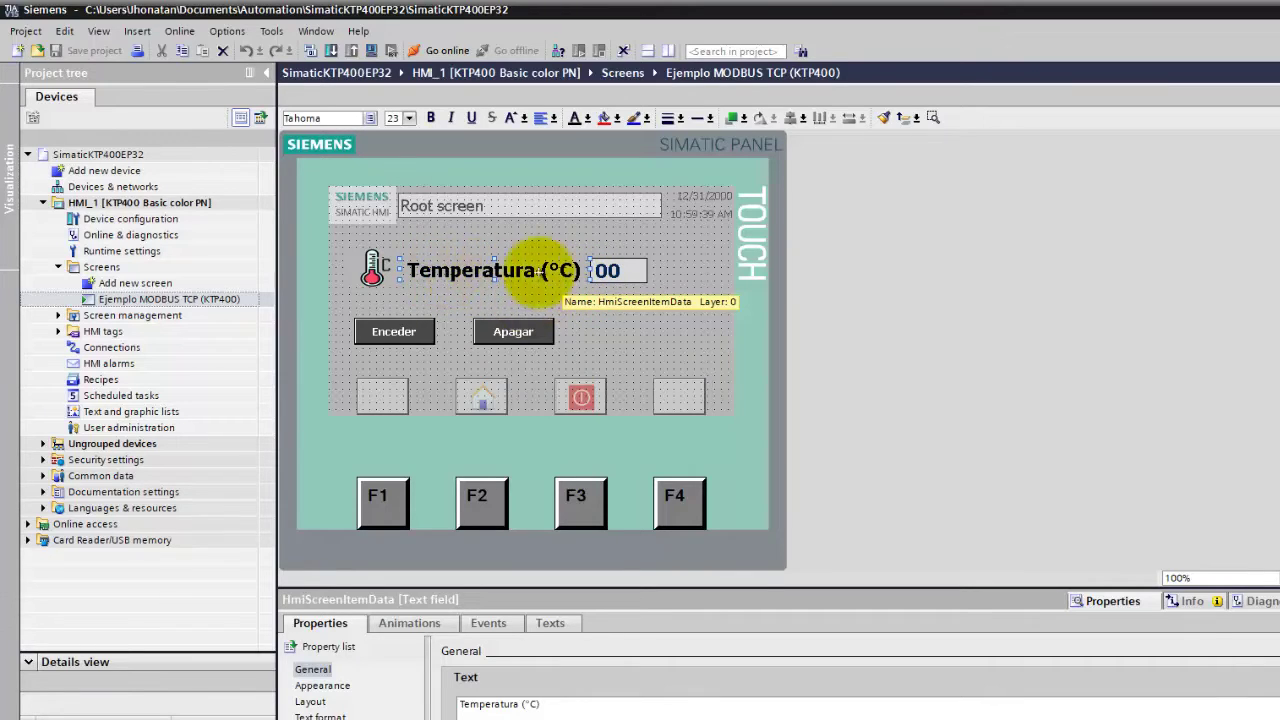
pyautogui.click(365, 266)
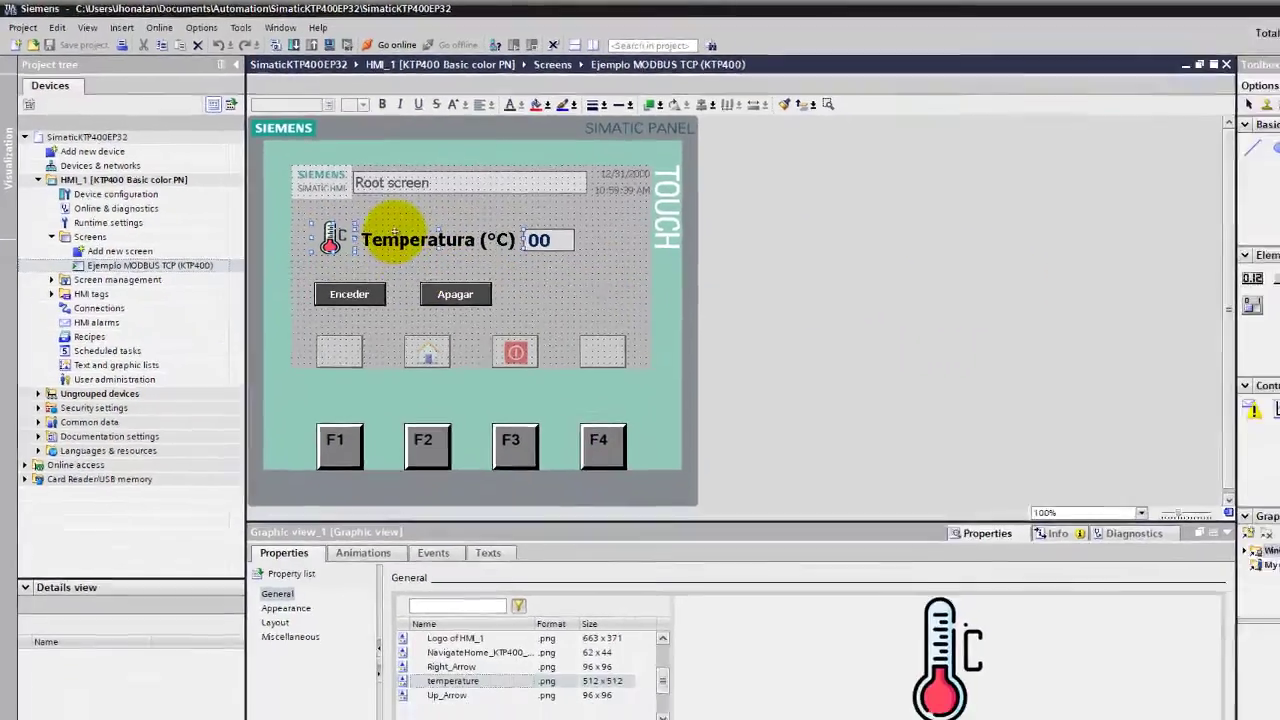
pyautogui.click(490, 270)
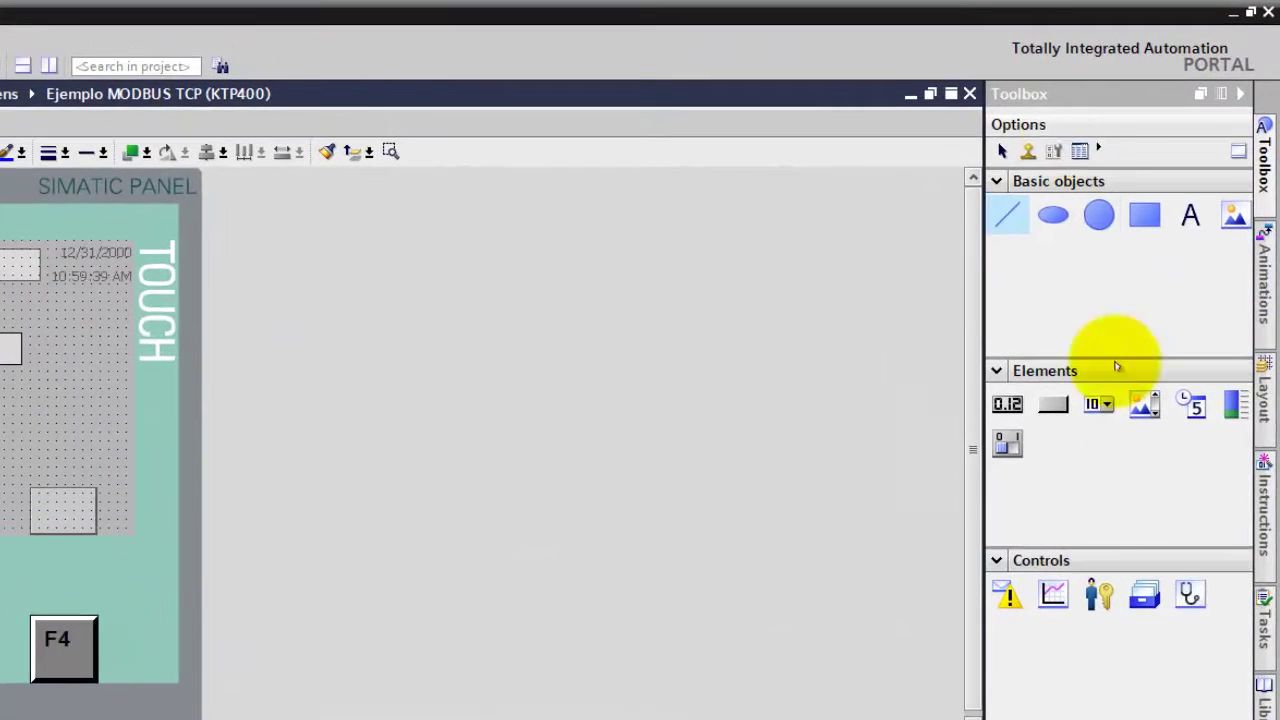
# Place a text field reading "prueba" beside the Apagar button on the HMI screen
pyautogui.click(1198, 222)
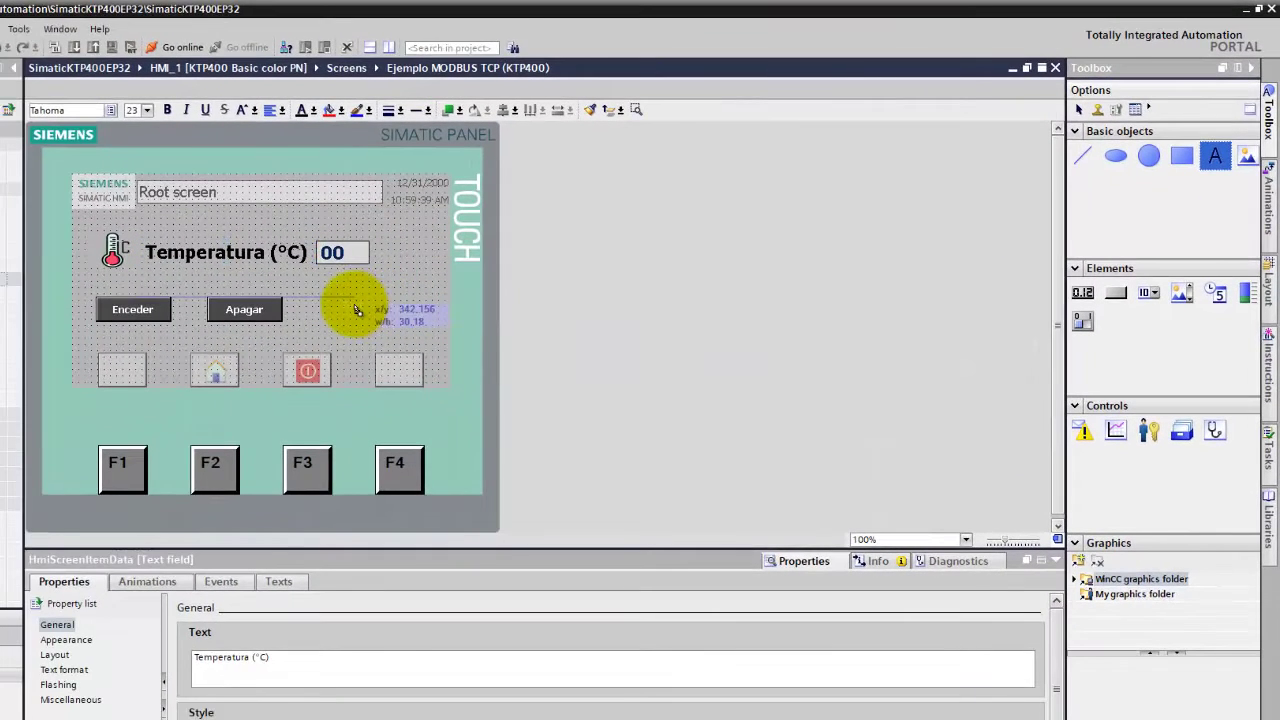
pyautogui.click(356, 310)
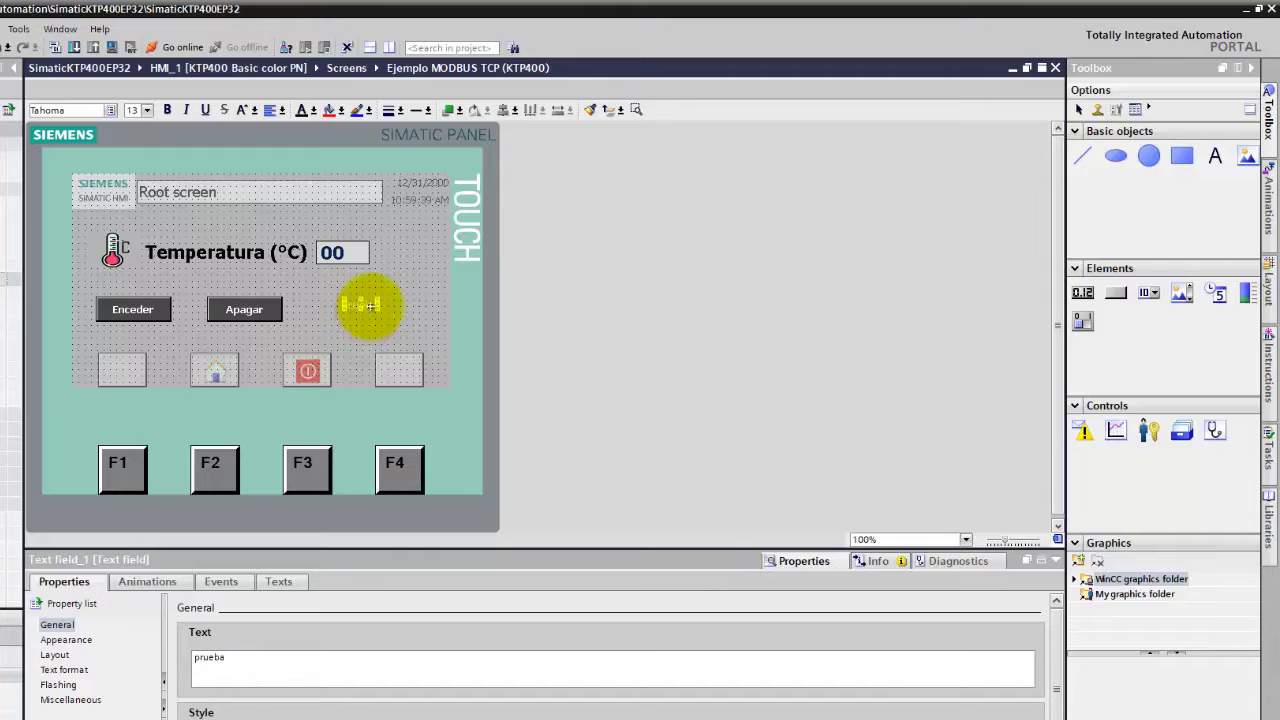
pyautogui.click(390, 280)
pyautogui.click(354, 309)
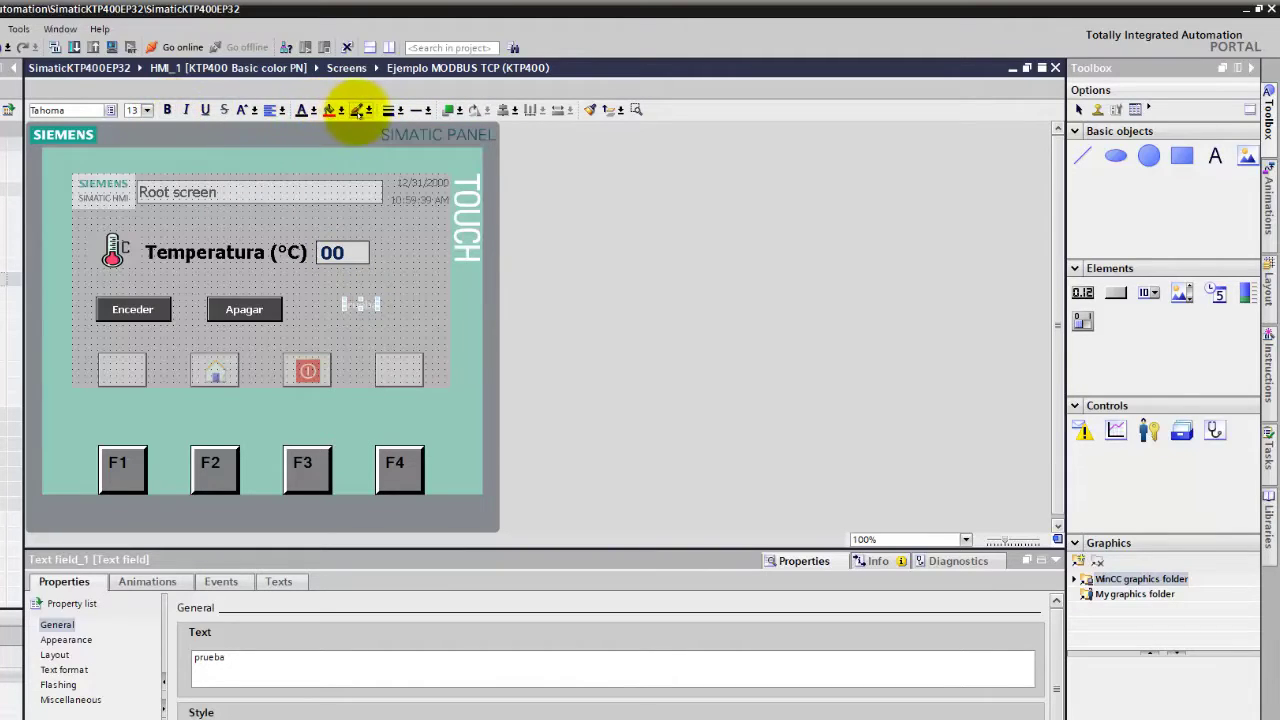
# Set the border color of the "prueba" text field to red and delete the field
pyautogui.click(367, 110)
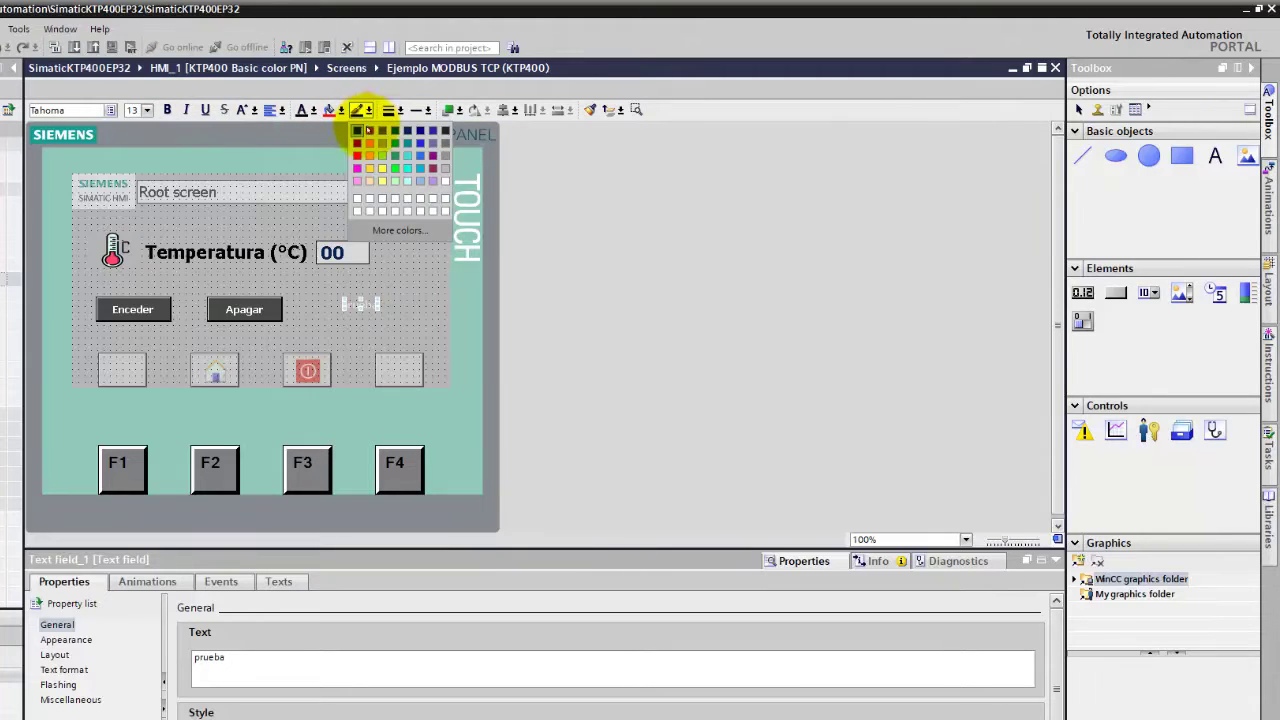
pyautogui.click(359, 155)
pyautogui.click(392, 274)
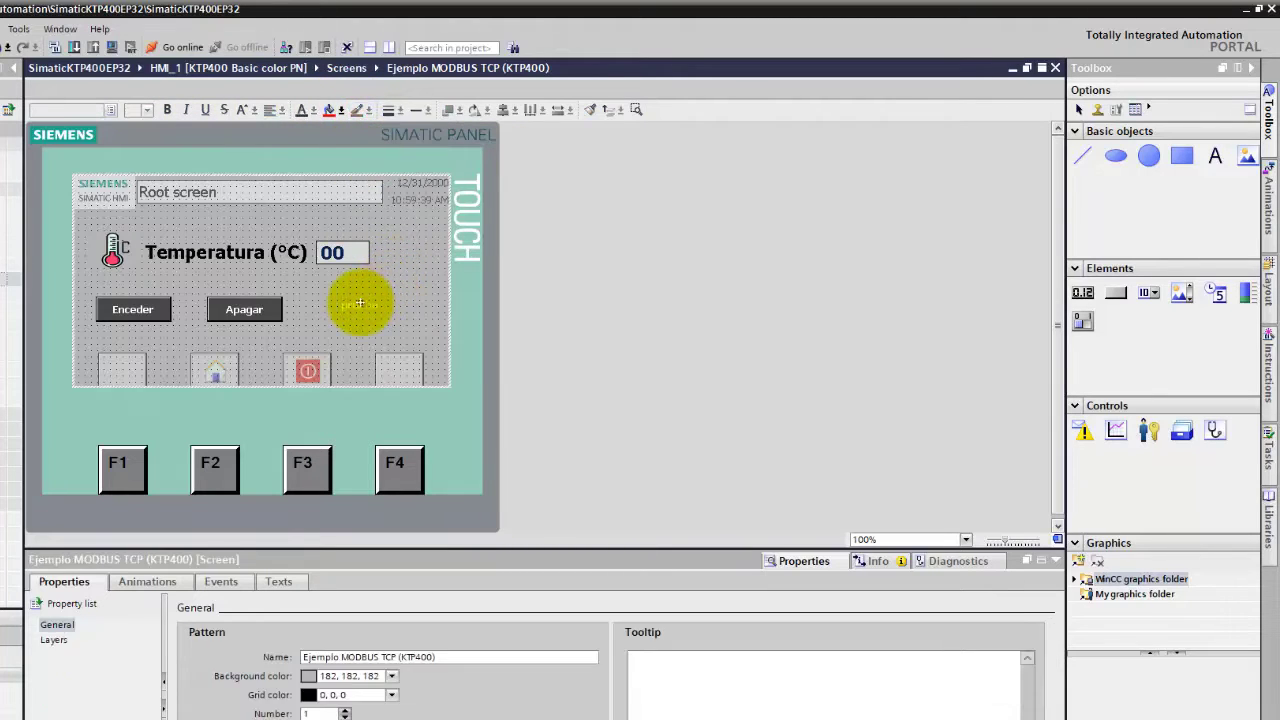
pyautogui.click(360, 303)
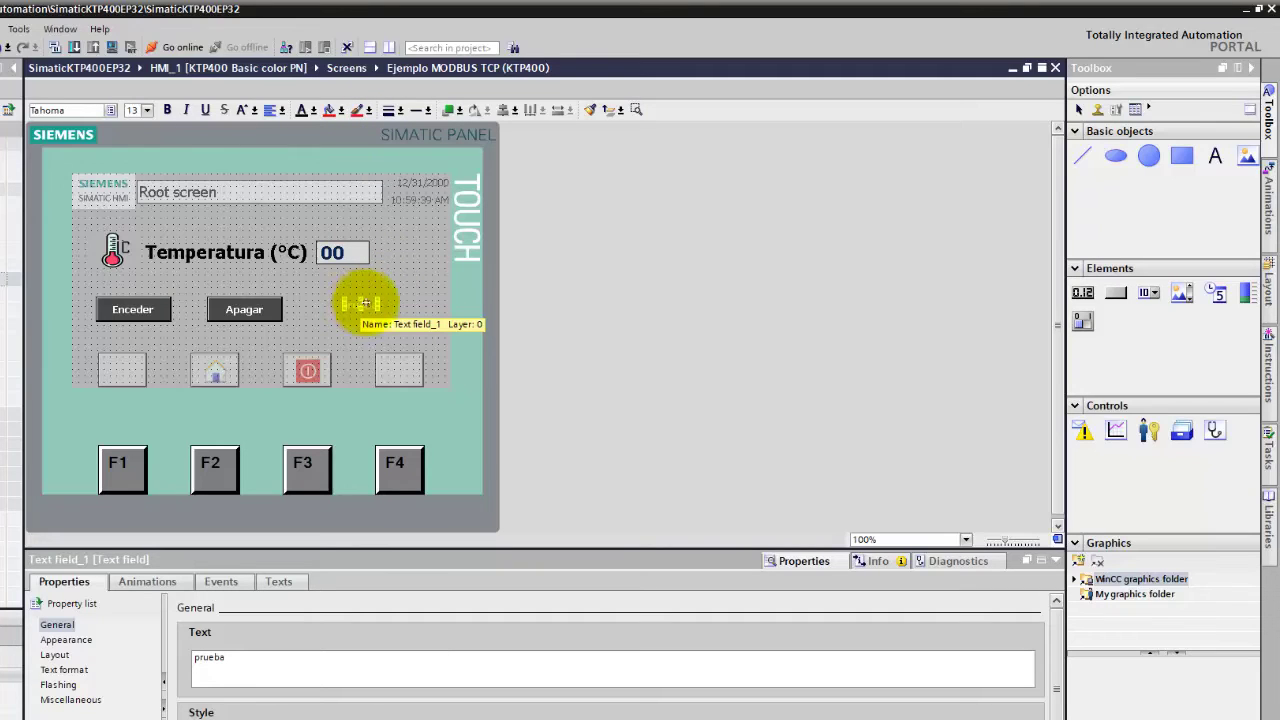
pyautogui.click(418, 314)
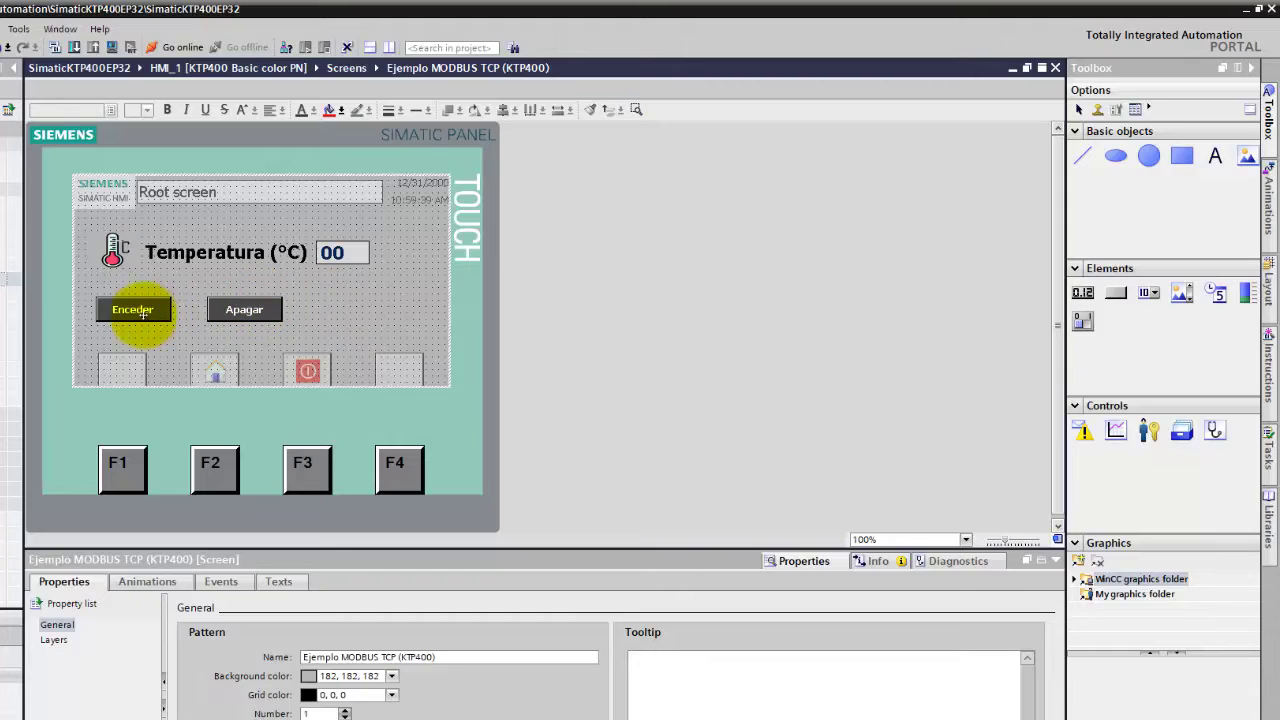
# Select the I/O field beside the "Temperatura (°C)" label and review its available display formats
pyautogui.click(244, 306)
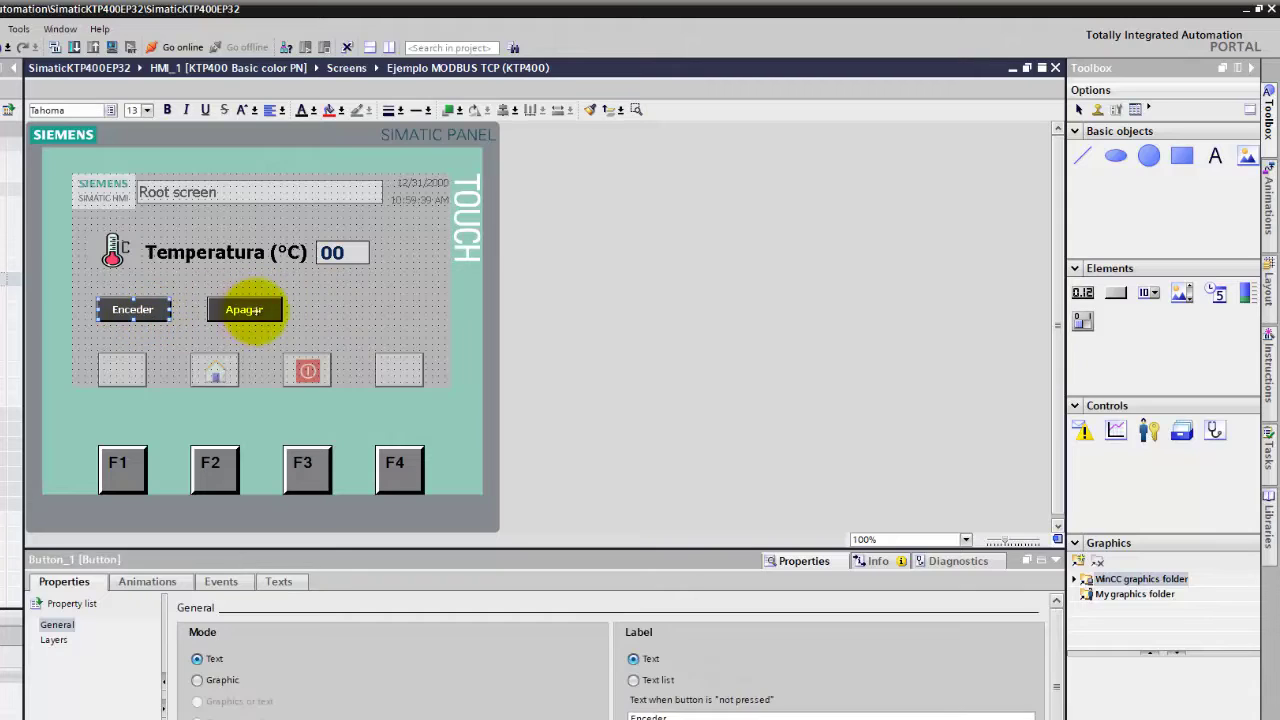
pyautogui.click(334, 252)
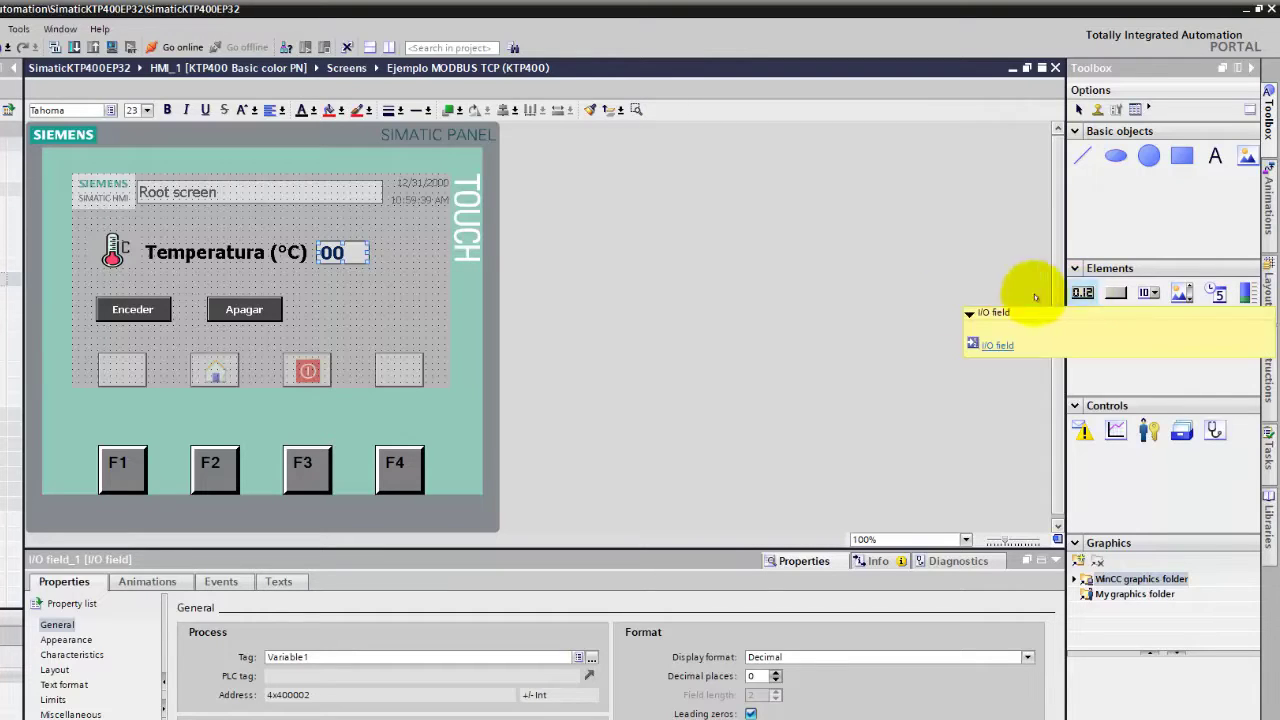
pyautogui.click(307, 287)
pyautogui.click(338, 252)
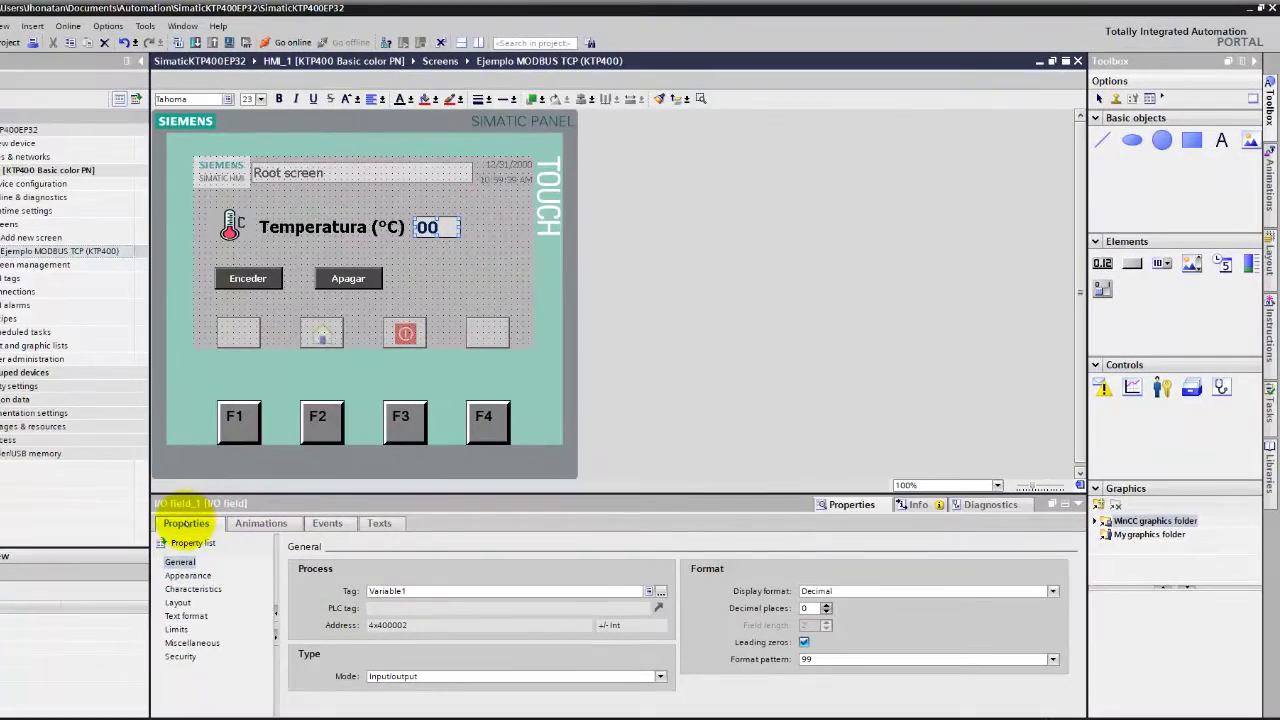
pyautogui.click(1053, 591)
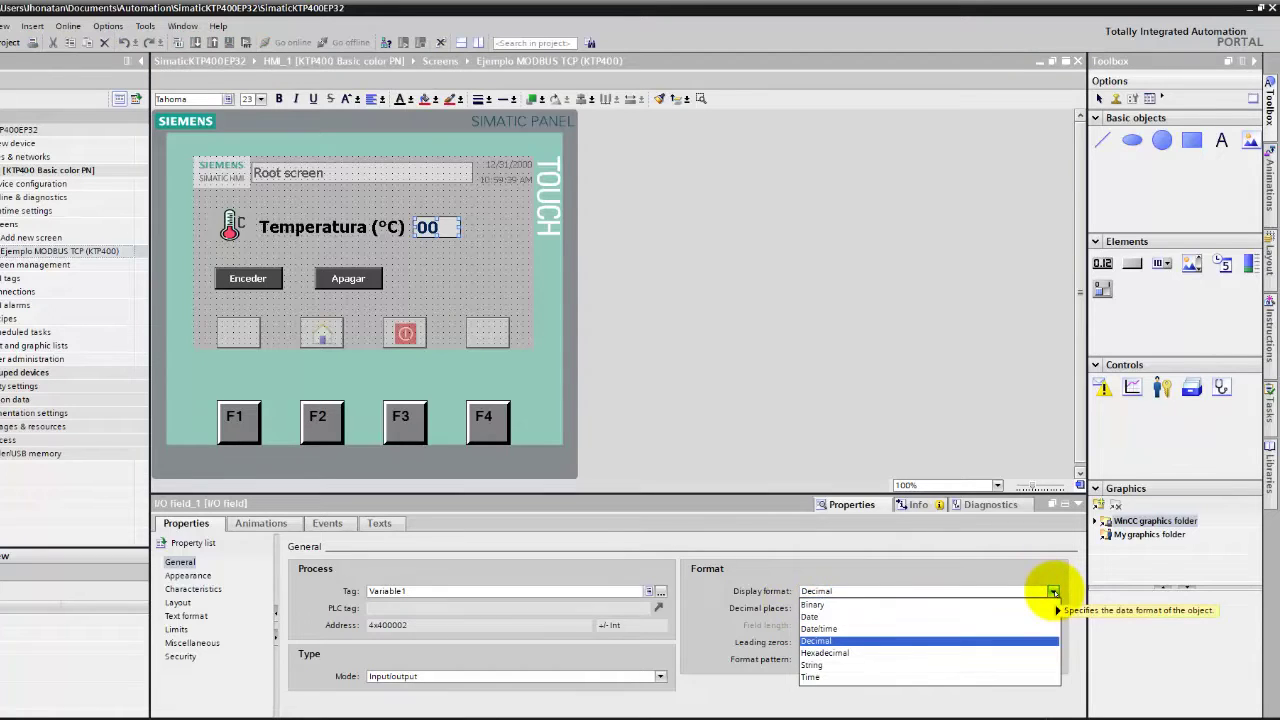
pyautogui.click(695, 612)
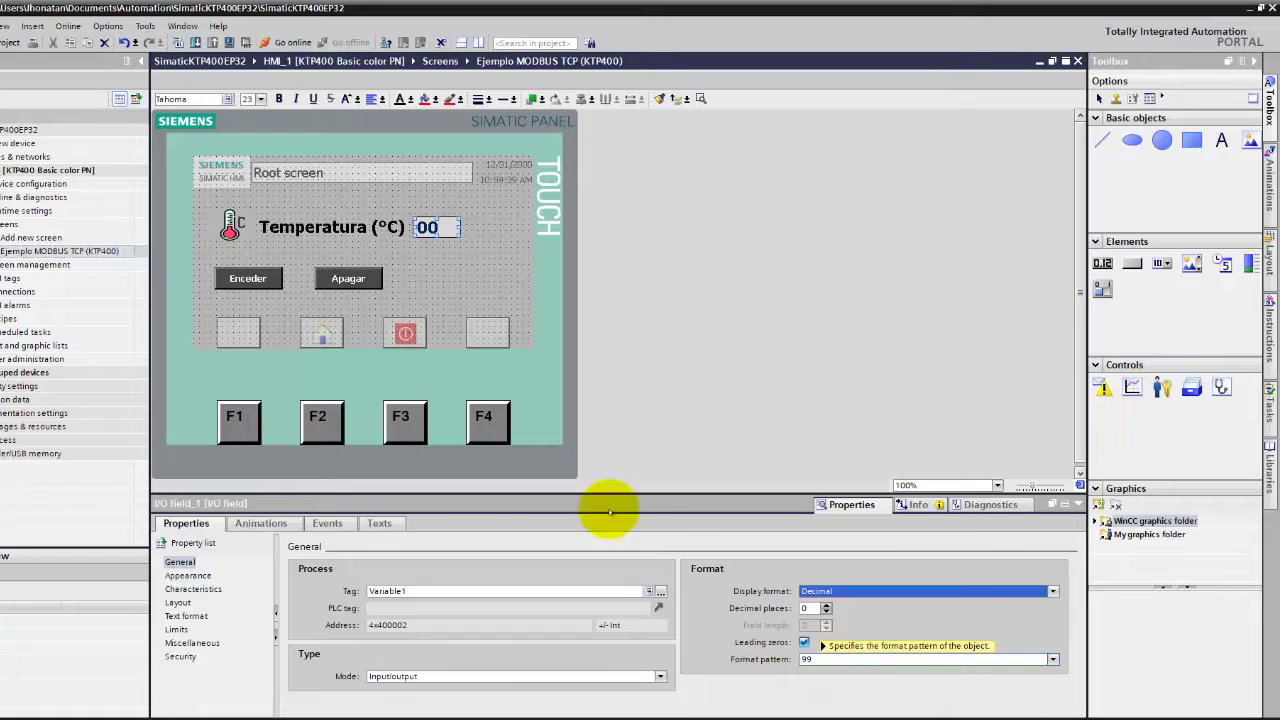
# Review the format pattern options of the temperature I/O field
pyautogui.click(433, 252)
pyautogui.click(430, 228)
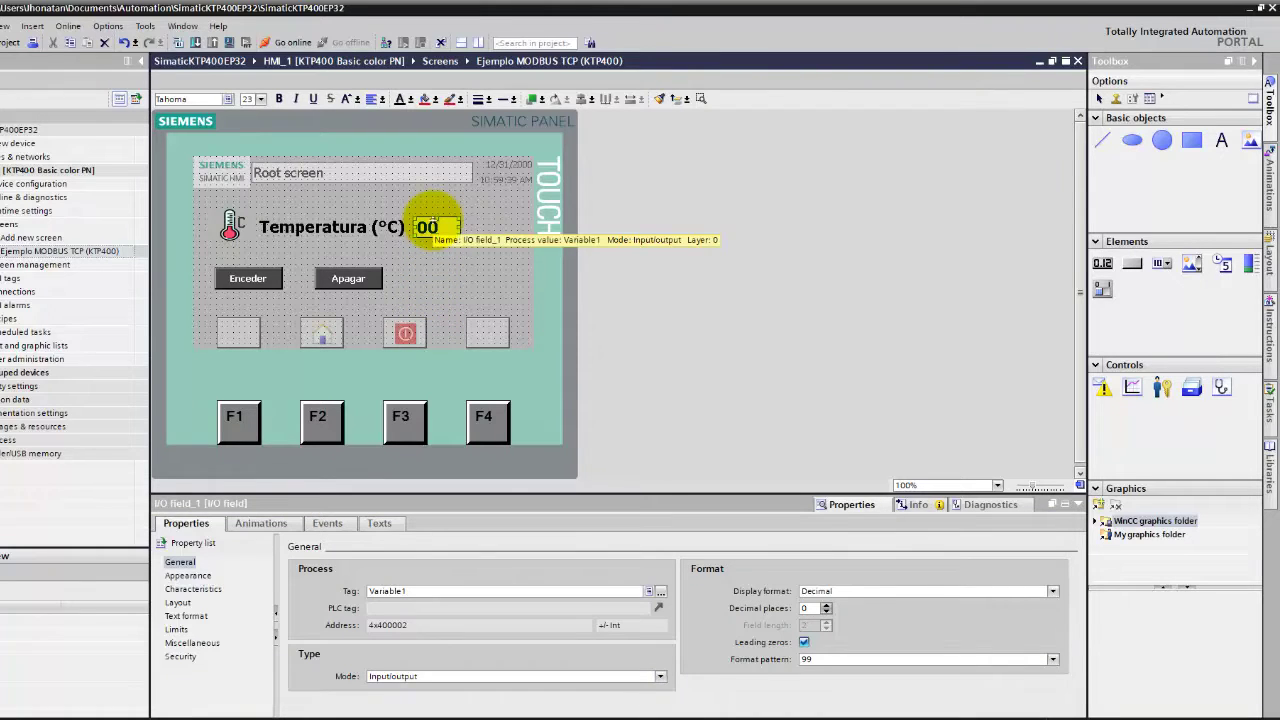
pyautogui.click(430, 268)
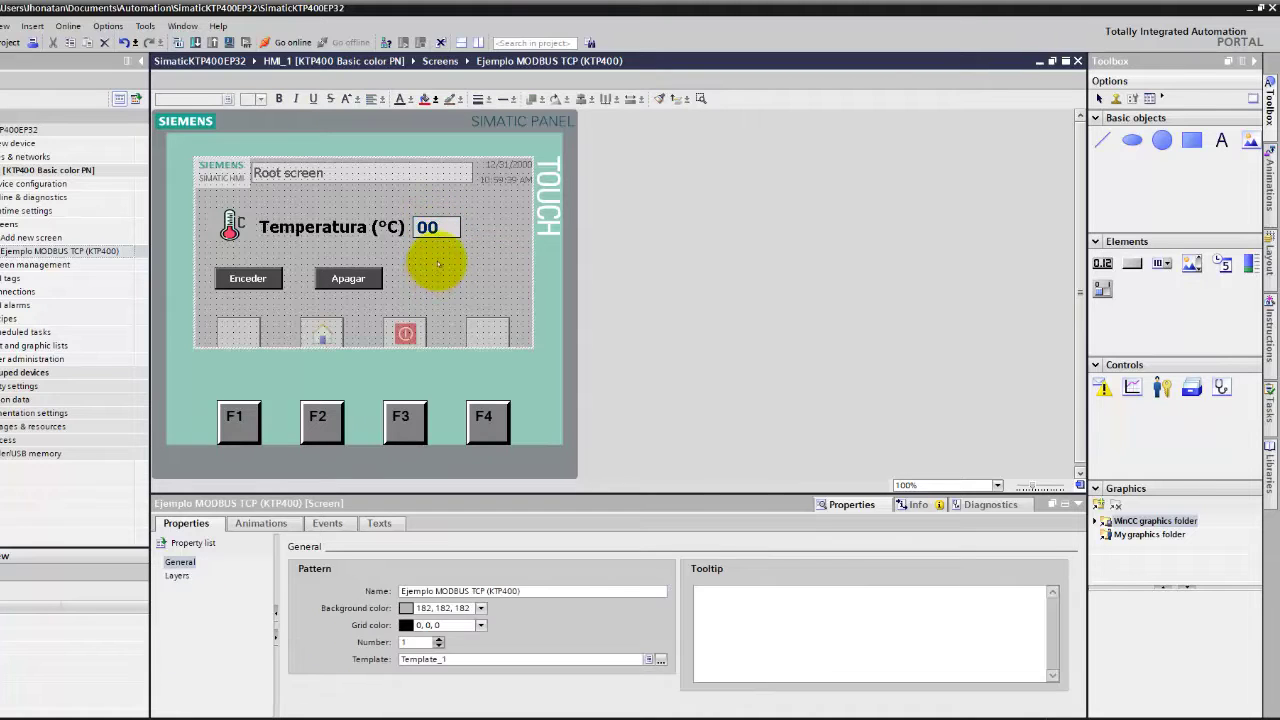
pyautogui.click(435, 228)
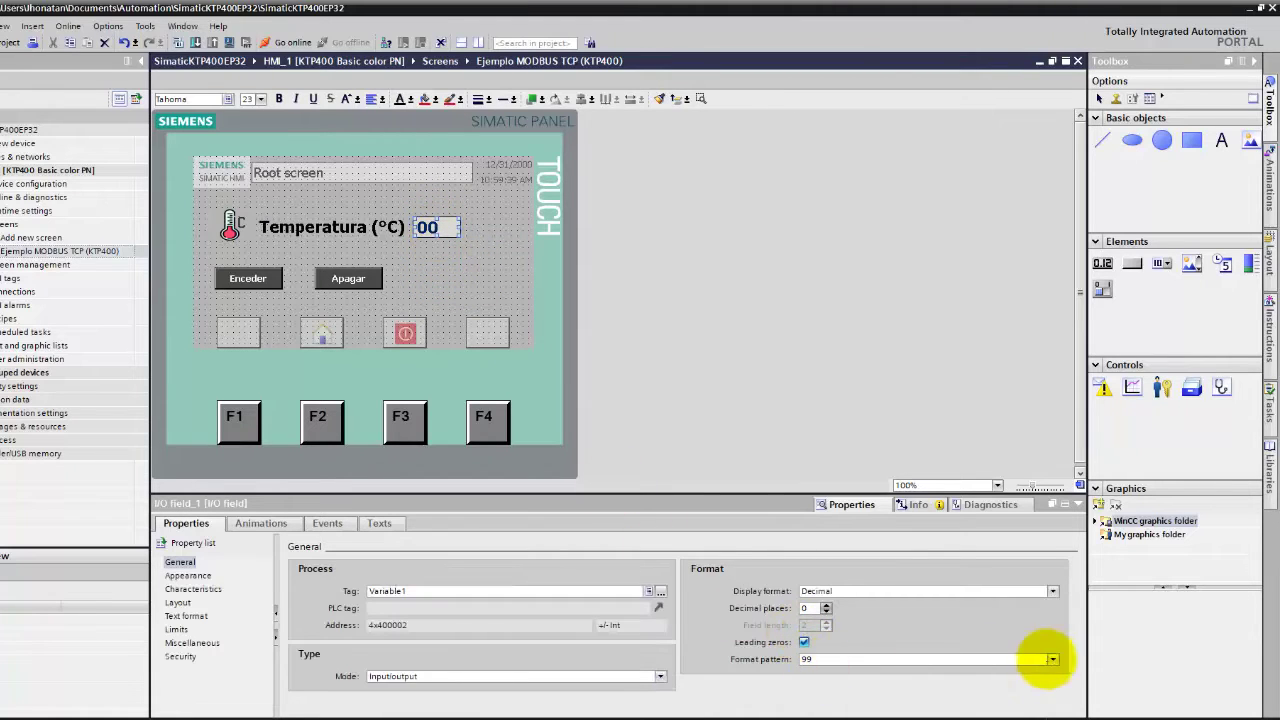
pyautogui.click(1053, 660)
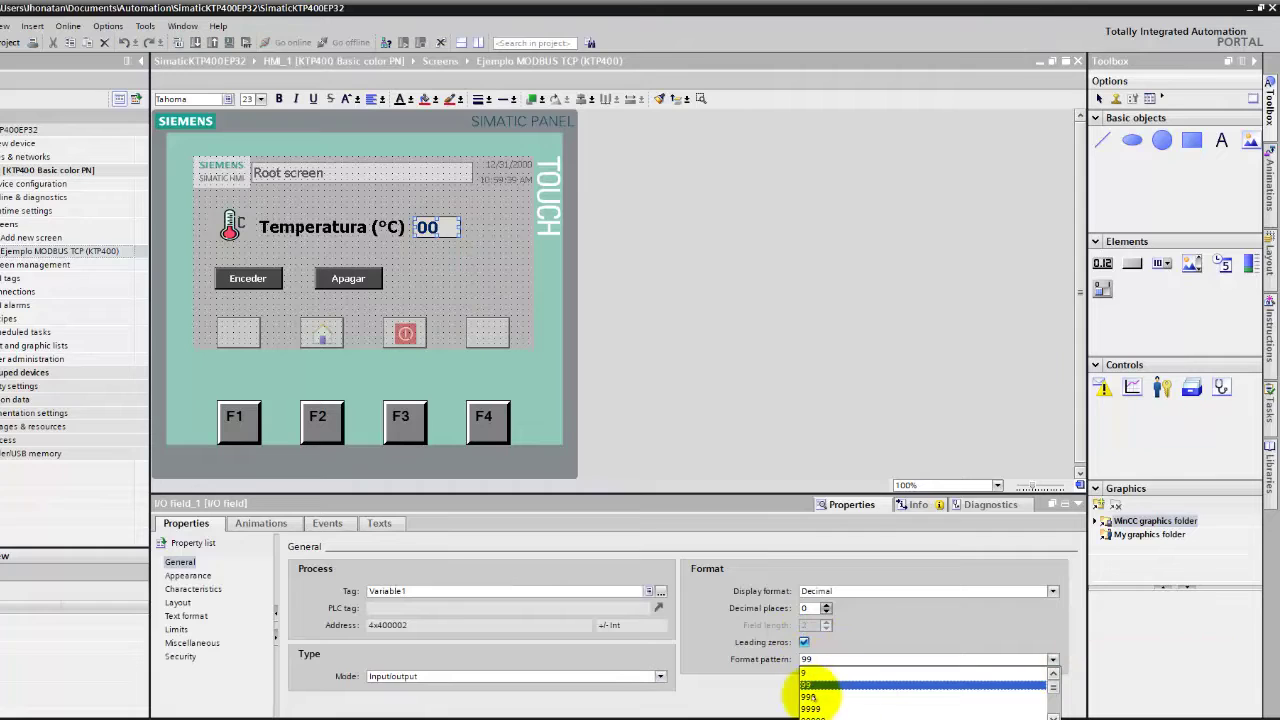
pyautogui.click(706, 645)
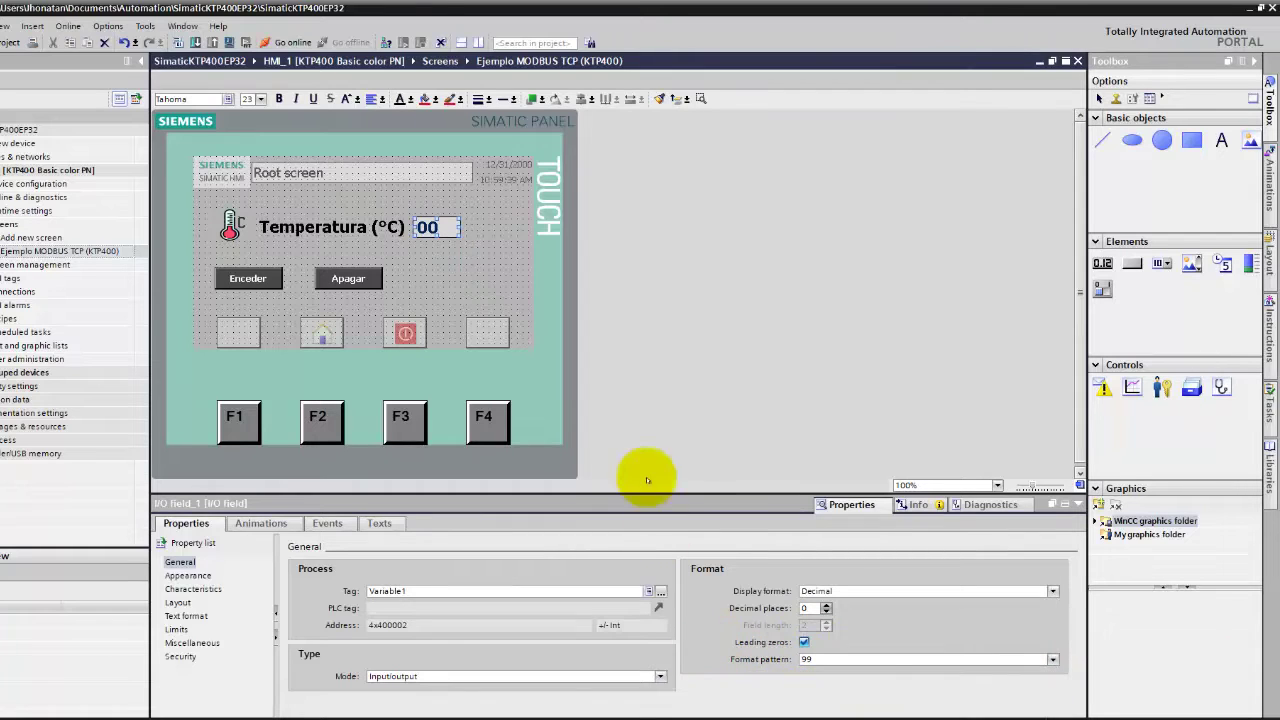
# Examine the general properties of the Enceder and Apagar buttons and compare them with the temperature I/O field
pyautogui.click(252, 278)
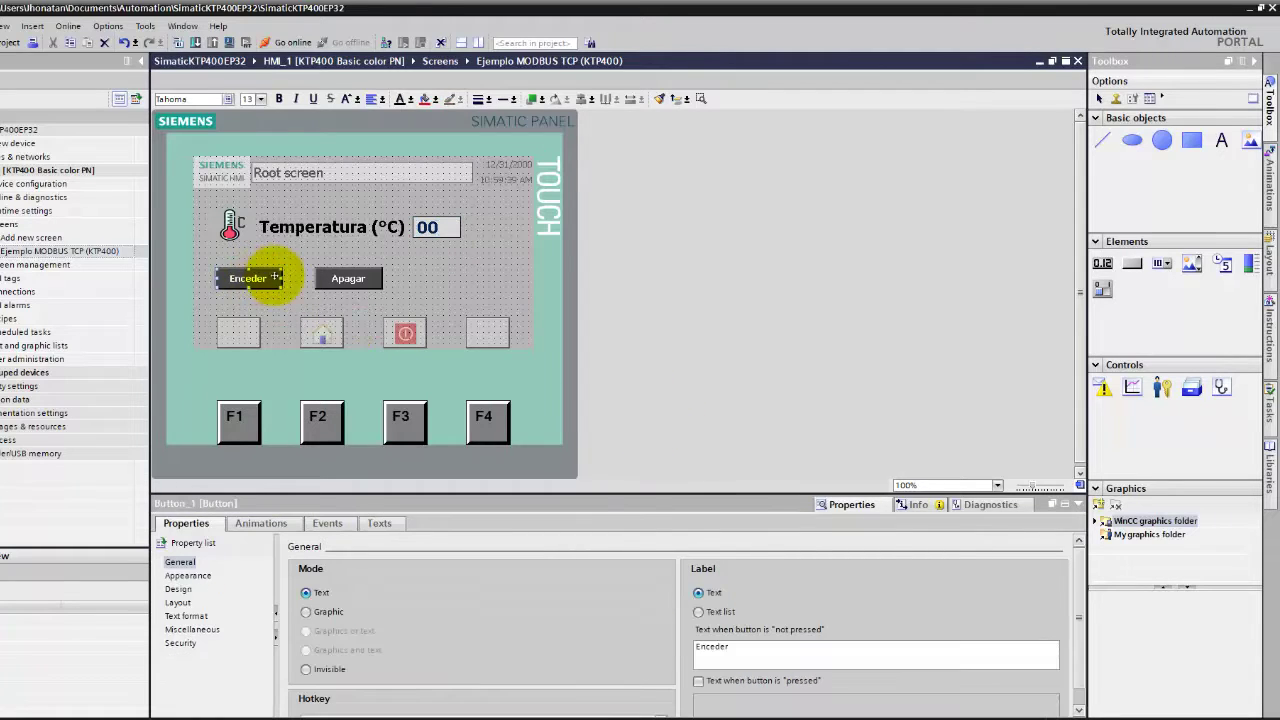
pyautogui.click(342, 280)
pyautogui.click(250, 279)
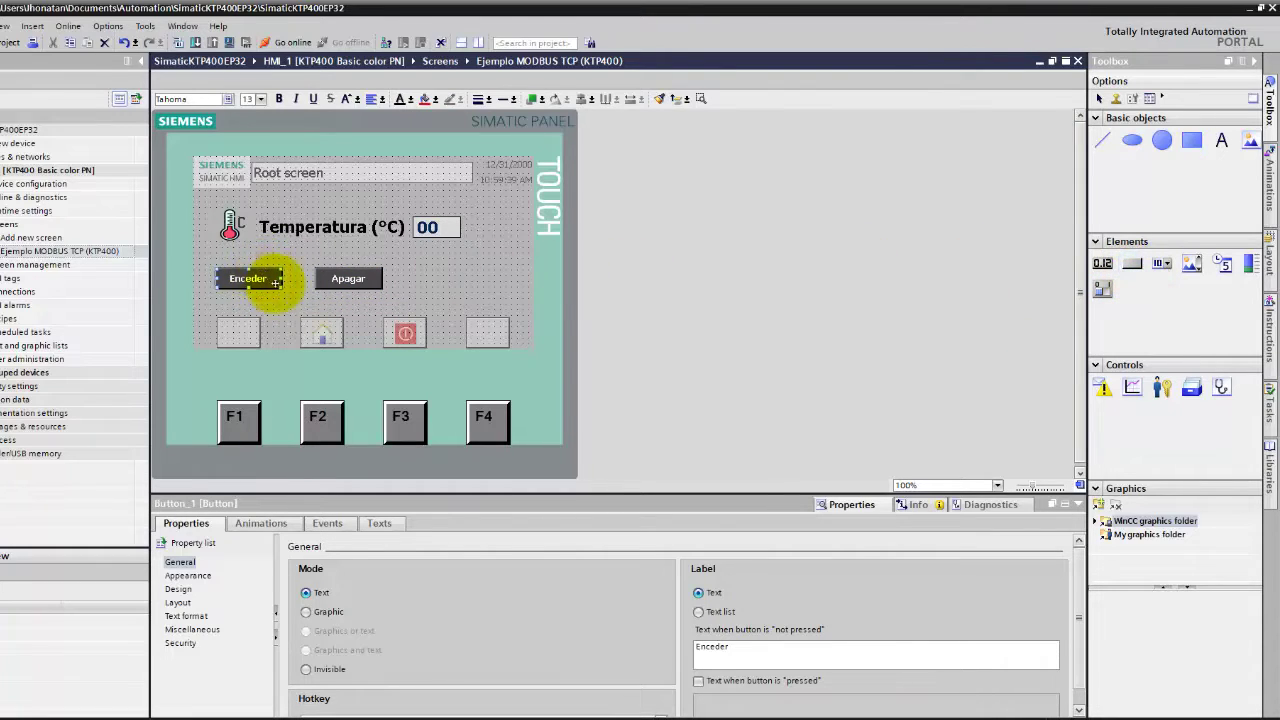
pyautogui.click(362, 279)
pyautogui.click(252, 281)
pyautogui.click(346, 284)
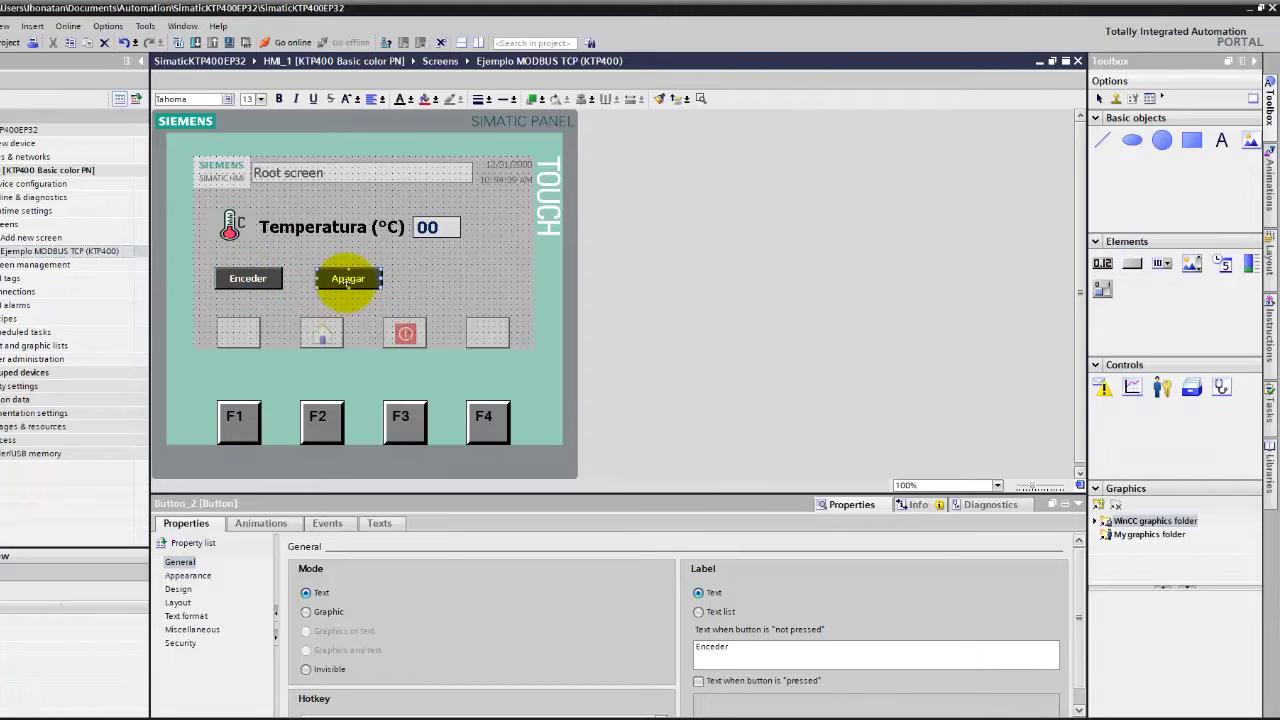
pyautogui.click(257, 285)
pyautogui.click(401, 286)
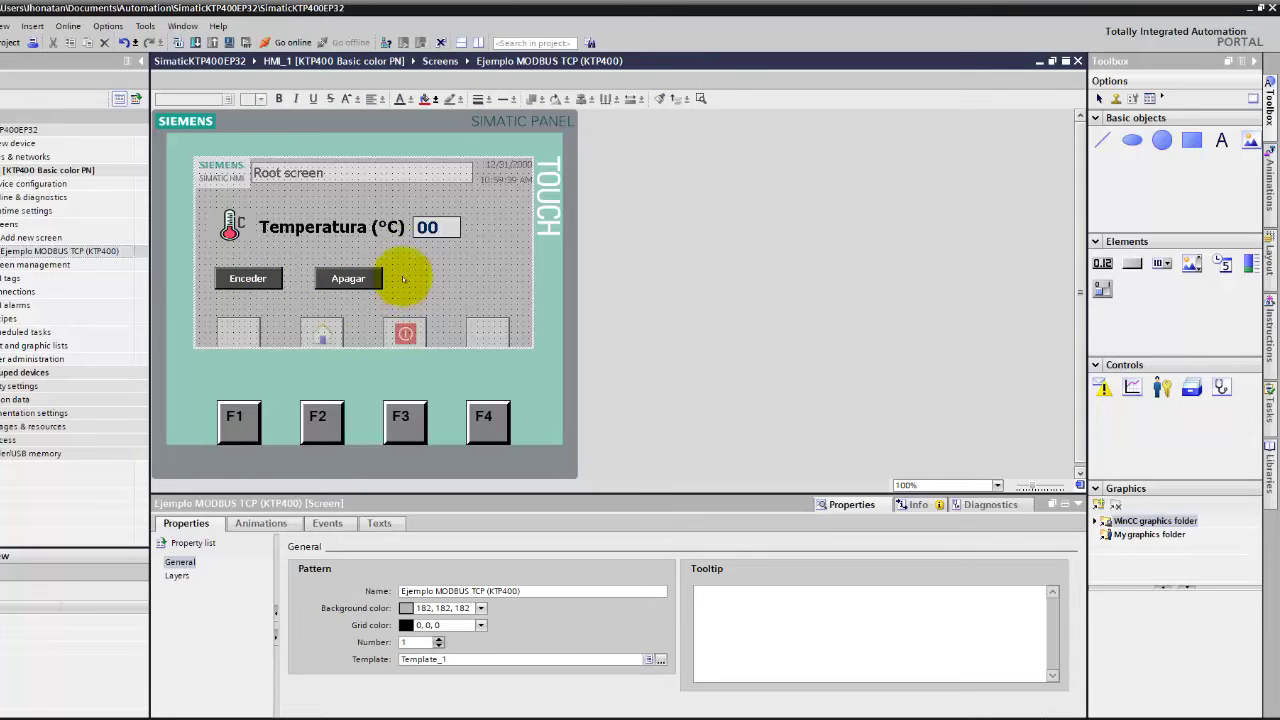
pyautogui.click(430, 227)
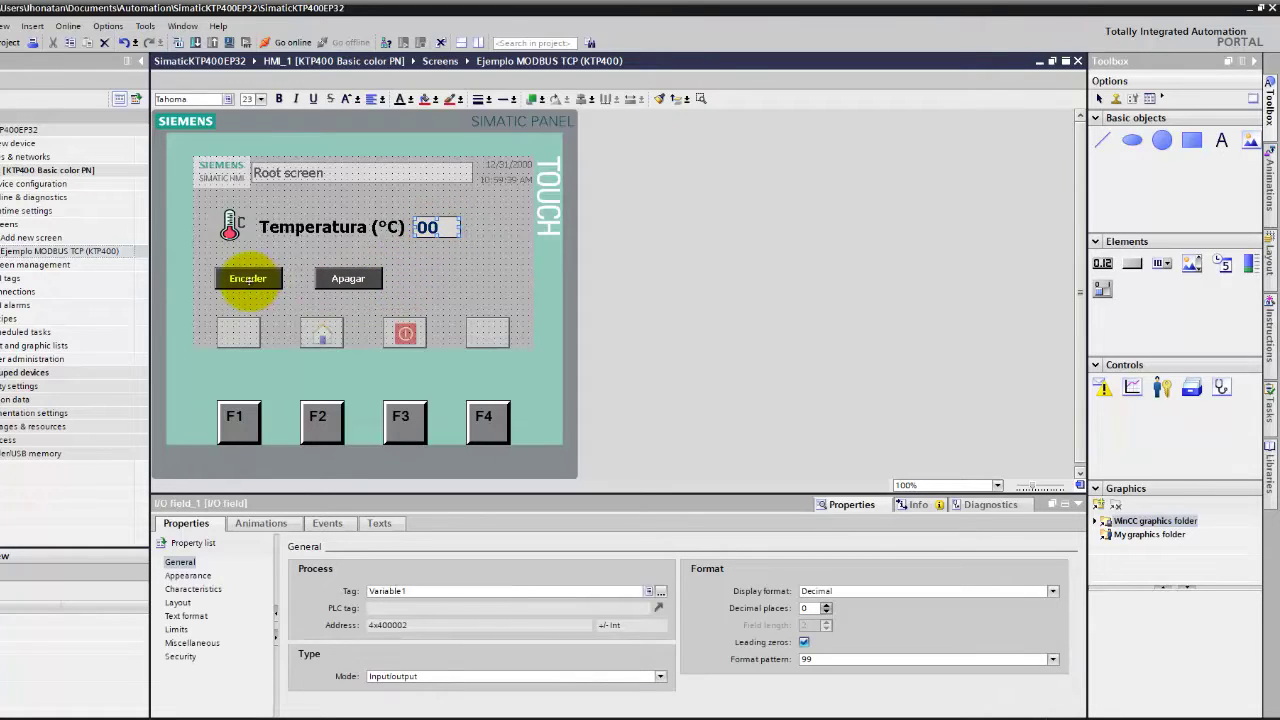
pyautogui.click(348, 279)
pyautogui.click(437, 227)
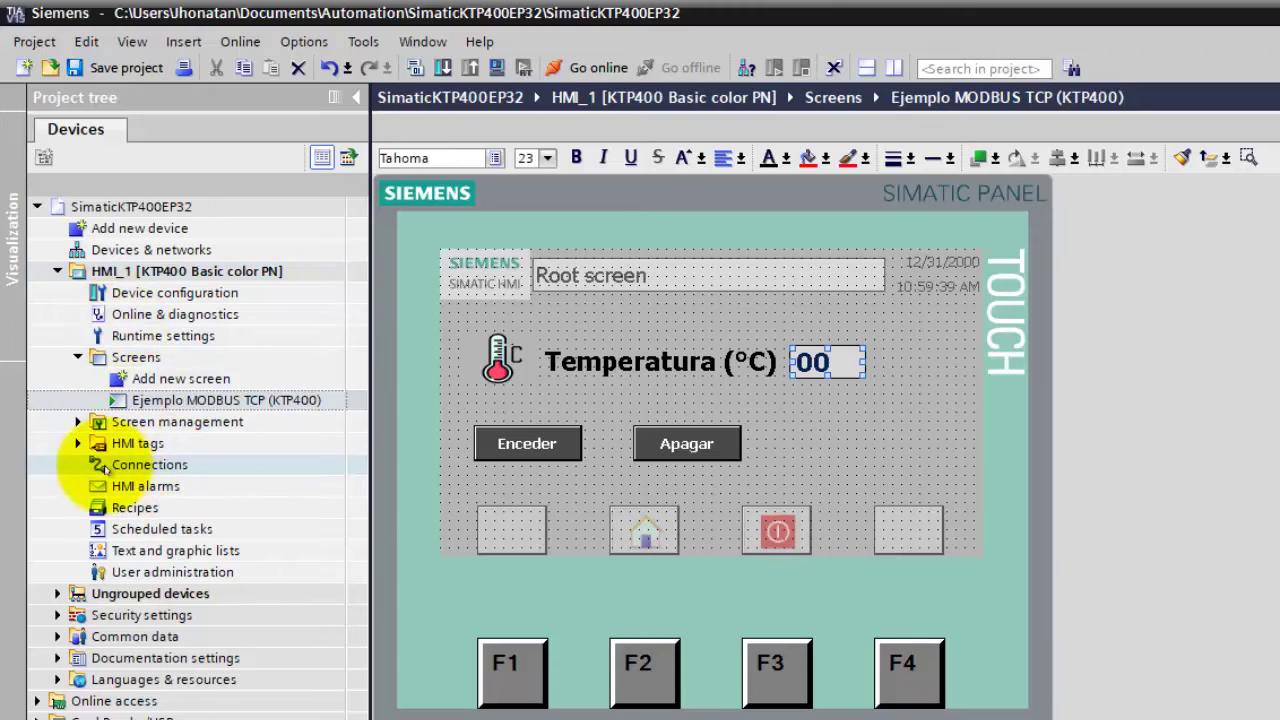
# Open the Connections editor of HMI_1 and check the actions available for Connection_1
pyautogui.click(130, 465)
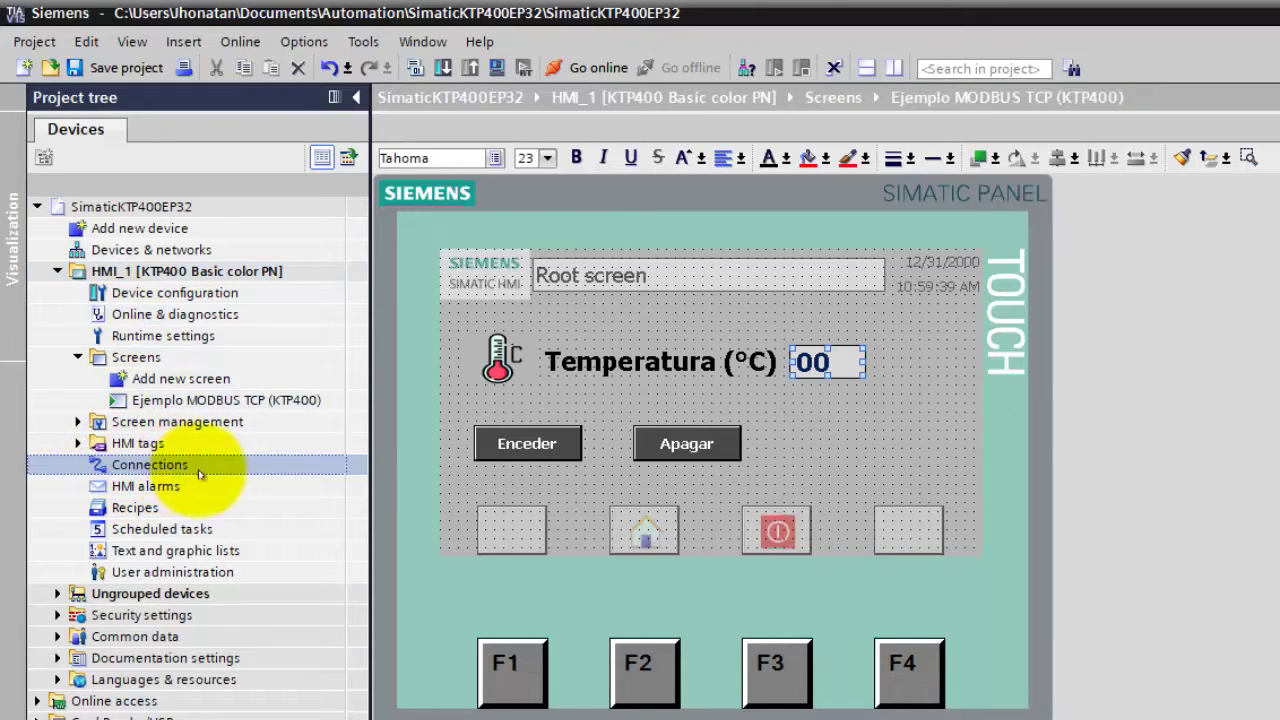
pyautogui.doubleClick(143, 468)
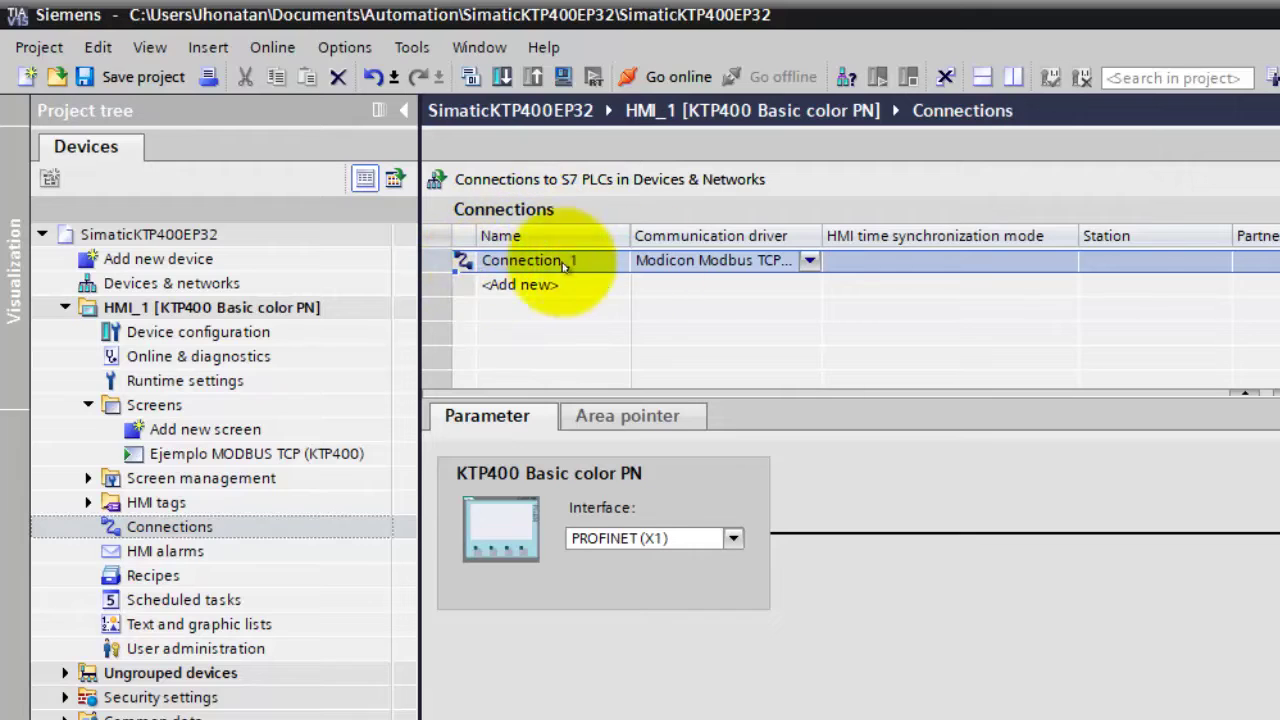
pyautogui.rightClick(444, 265)
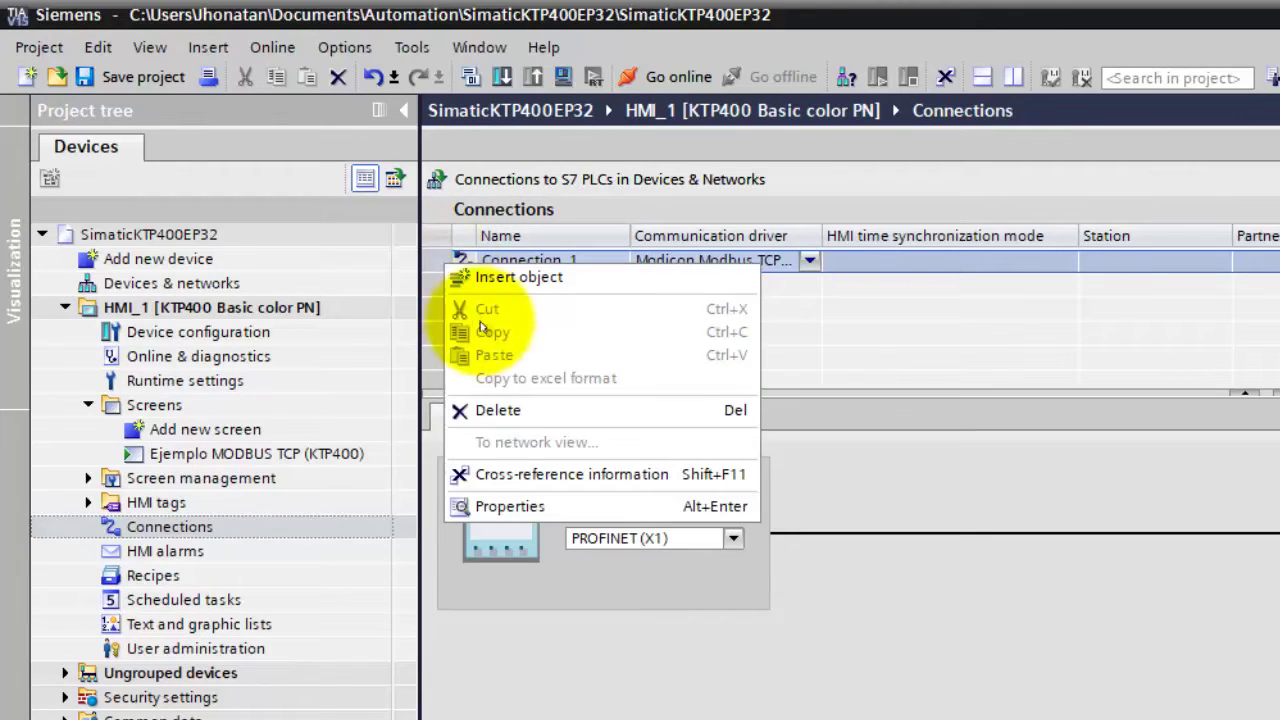
pyautogui.click(1022, 364)
# Add a second connection to the HMI_1 connections table and delete it
pyautogui.click(540, 285)
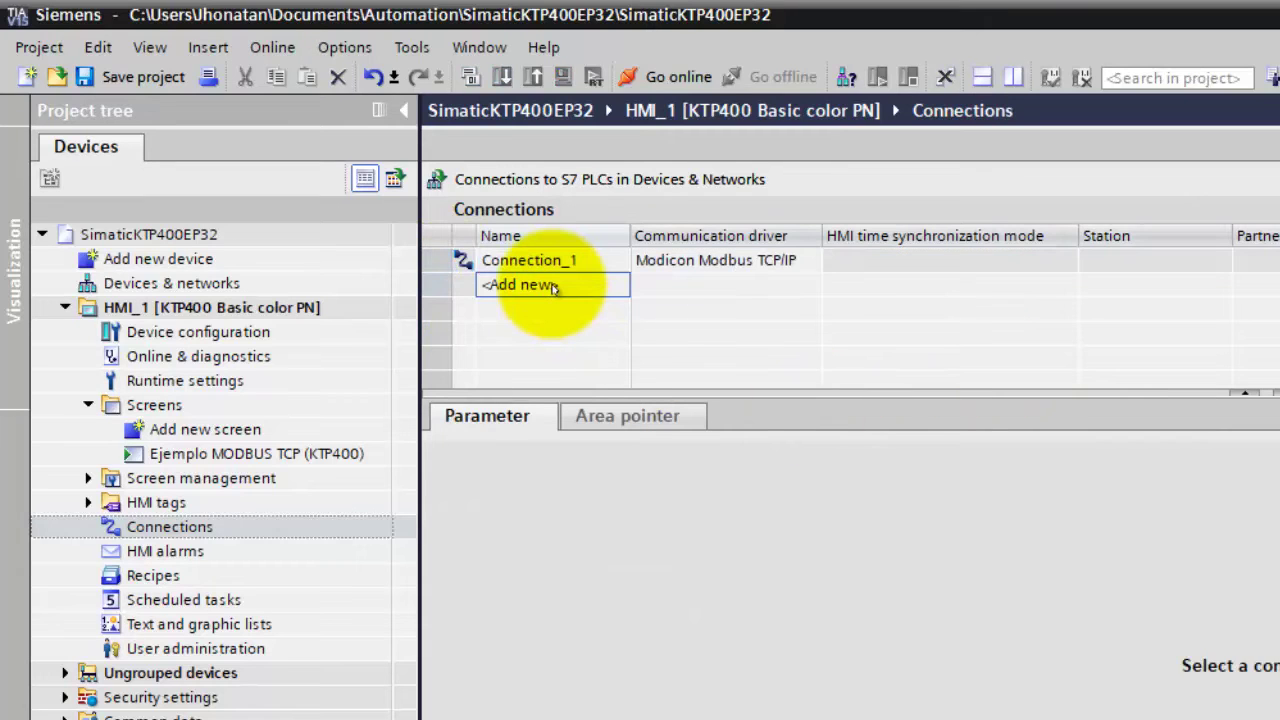
pyautogui.click(548, 287)
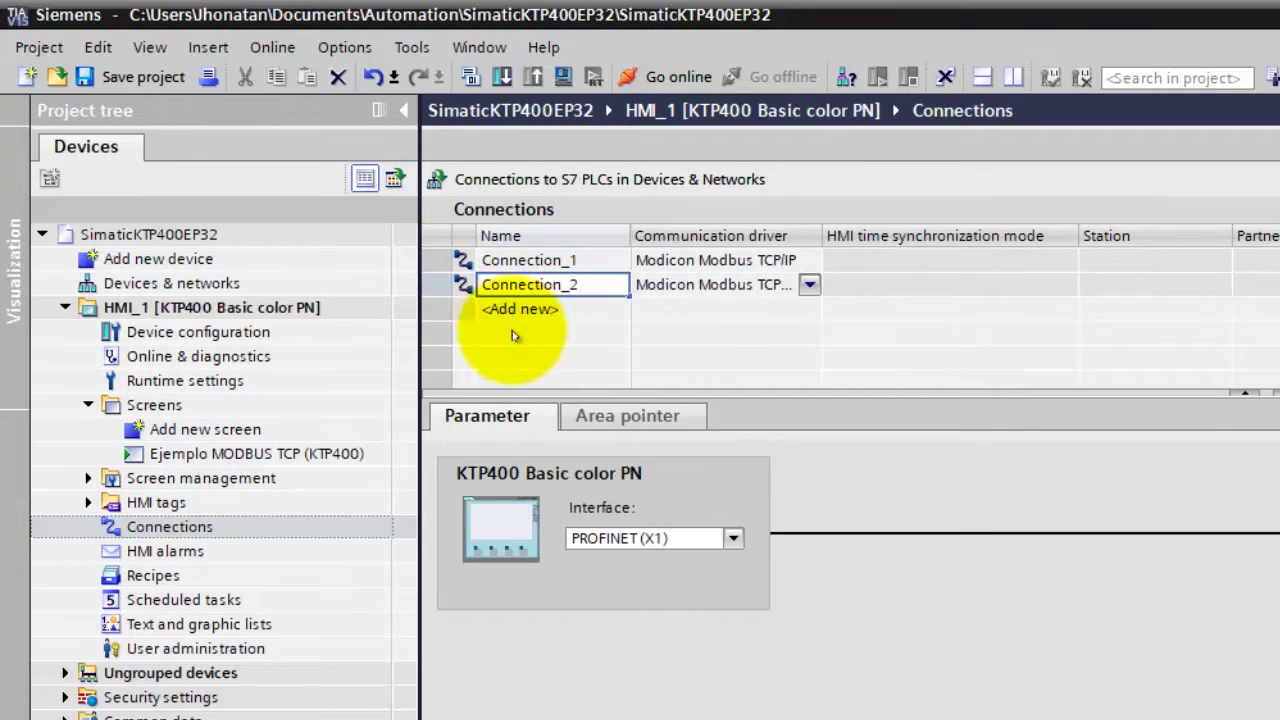
pyautogui.click(448, 286)
pyautogui.rightClick(452, 286)
pyautogui.press('Escape')
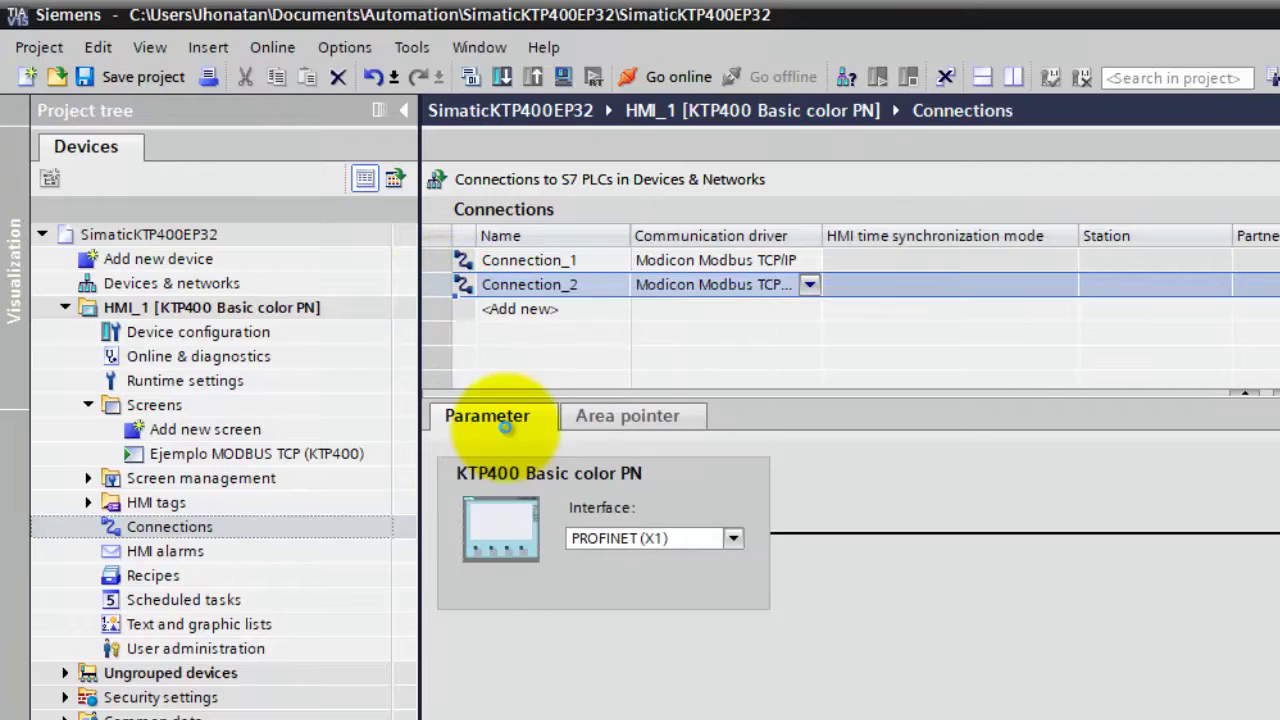
pyautogui.press('Delete')
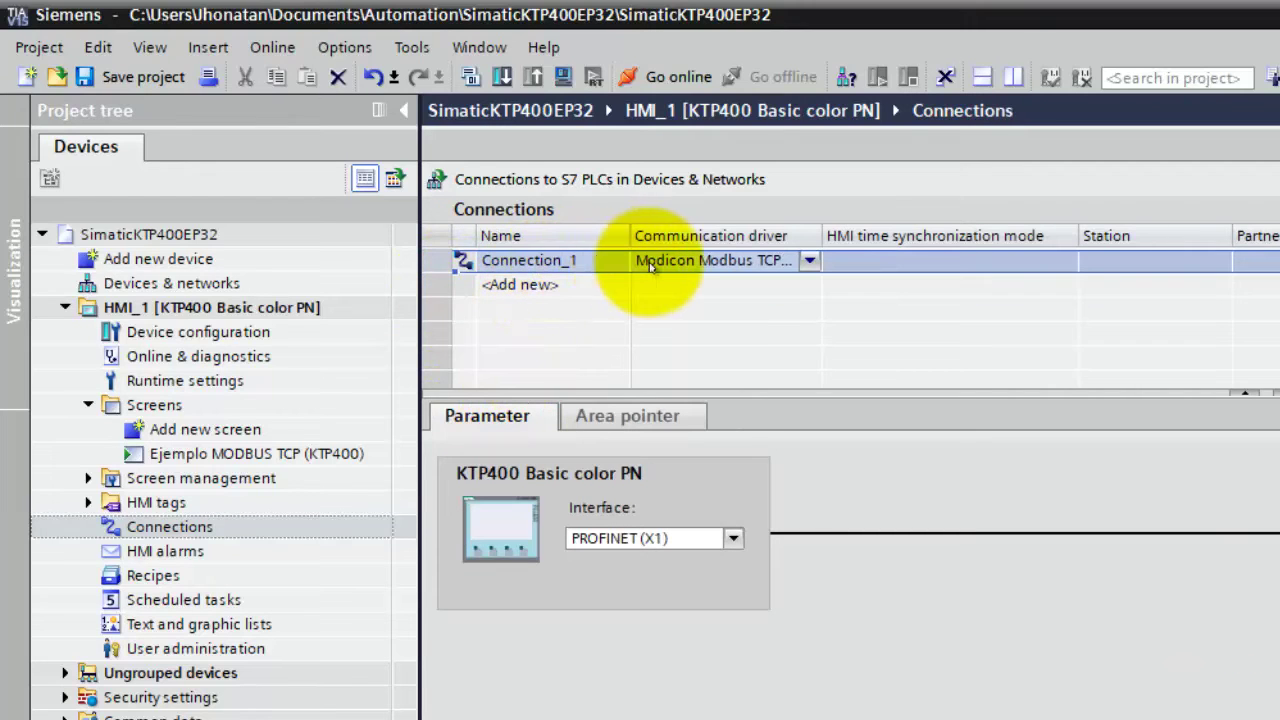
# Choose Modicon Modbus TCP/IP as the communication driver of Connection_1
pyautogui.click(777, 238)
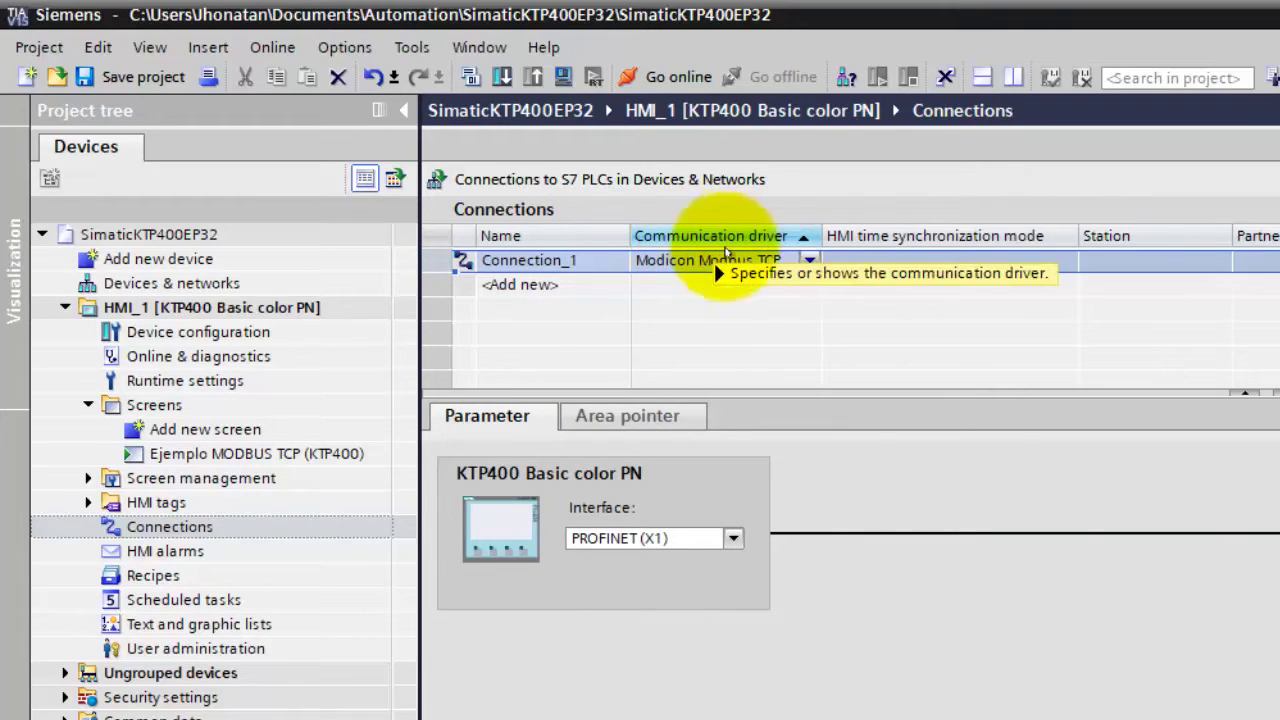
pyautogui.click(809, 260)
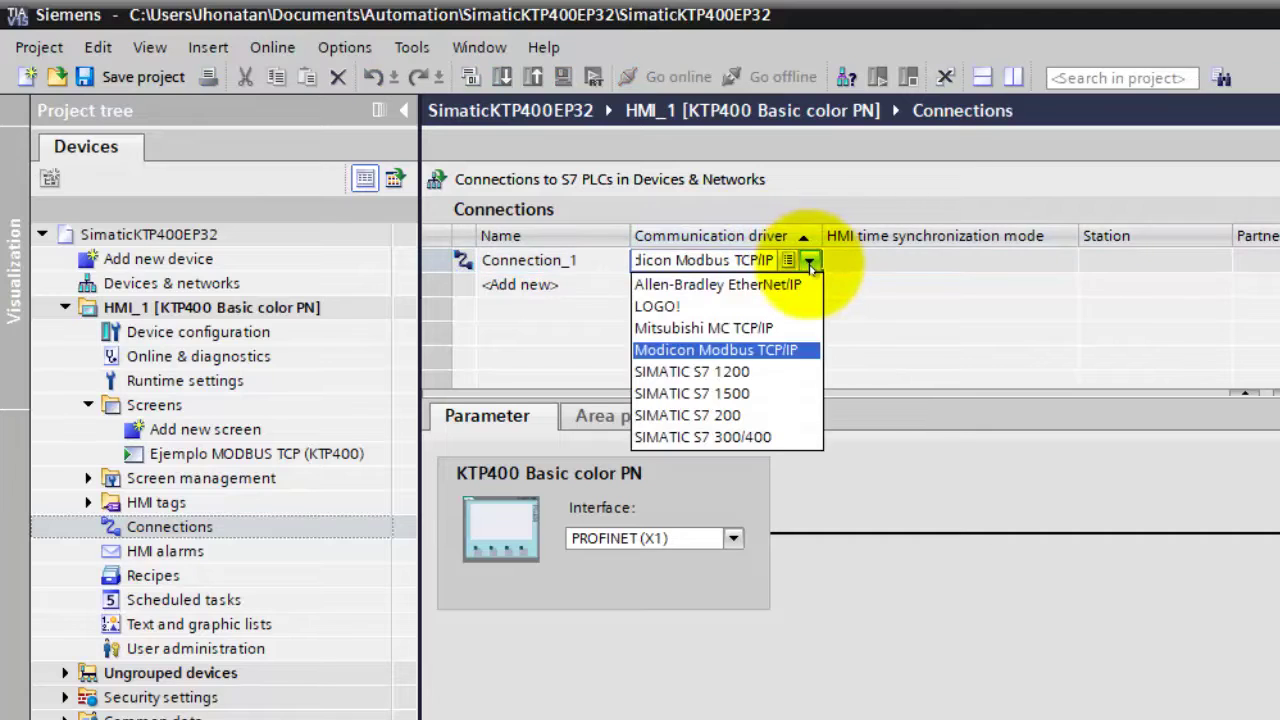
pyautogui.click(806, 358)
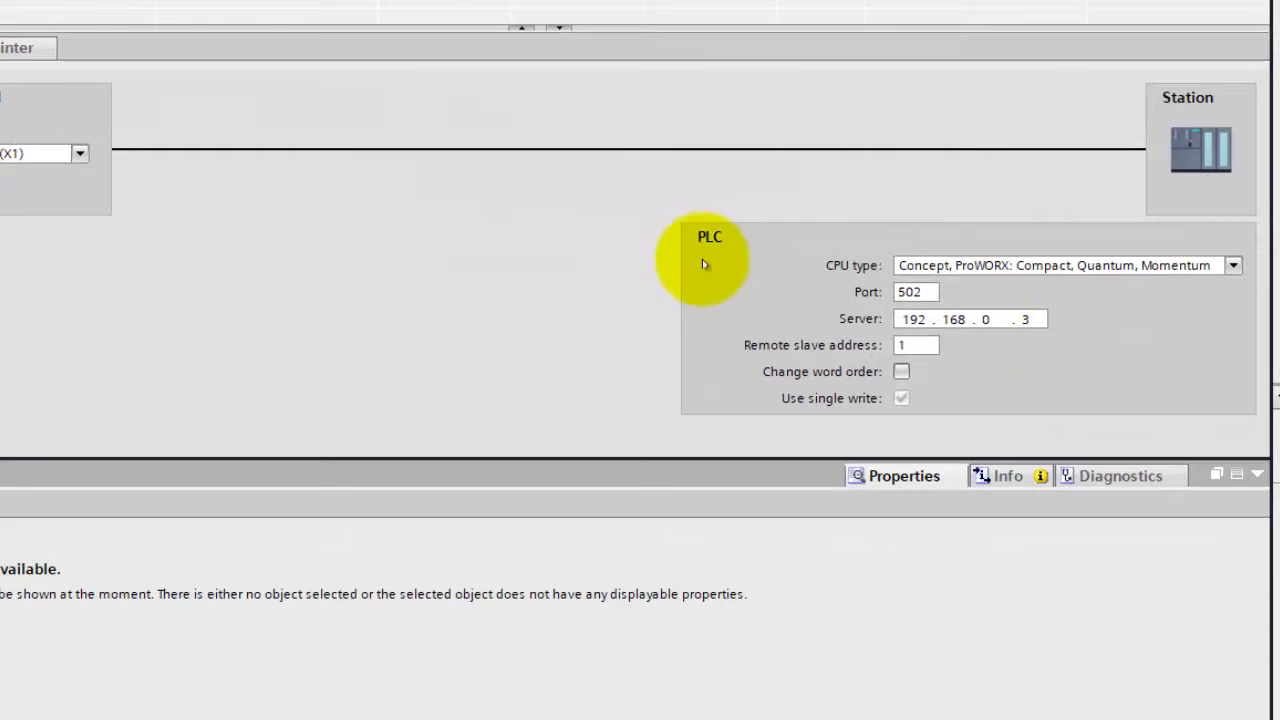
# Review the PLC parameters of Connection_1: the CPU type options, the port and each part of the server address
pyautogui.click(960, 268)
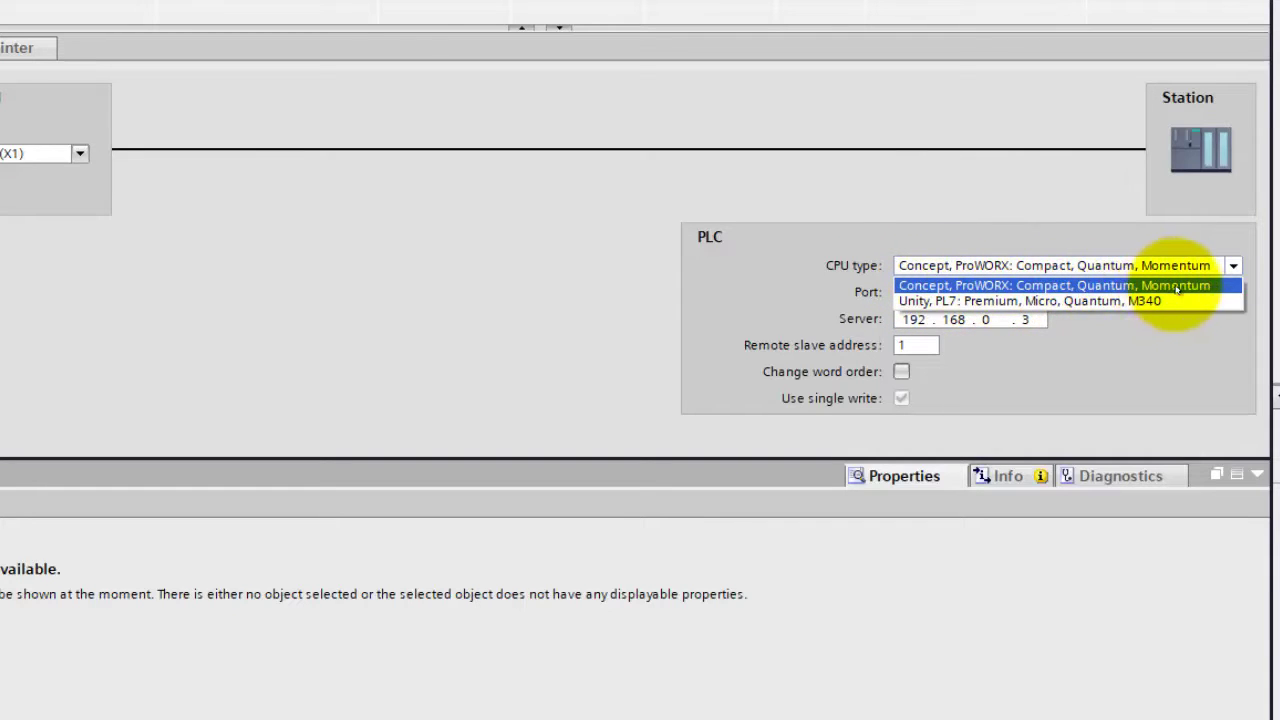
pyautogui.click(782, 297)
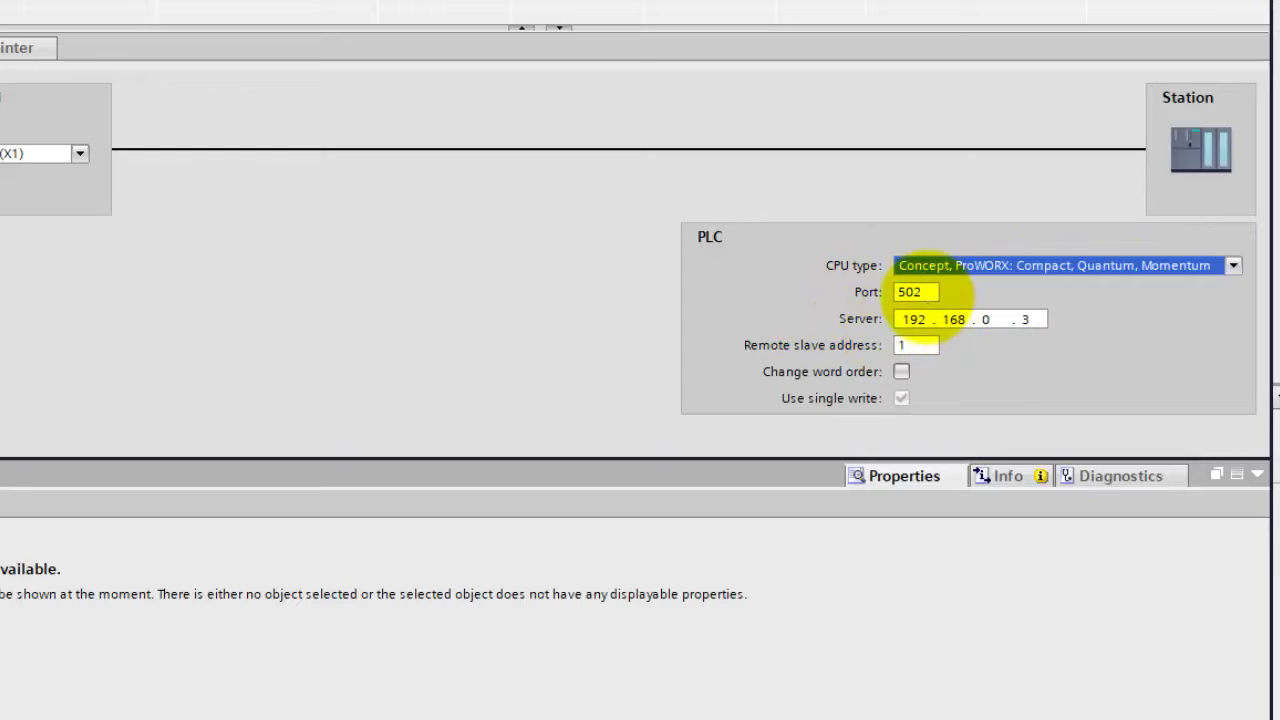
pyautogui.moveTo(929, 293); pyautogui.dragTo(884, 294)
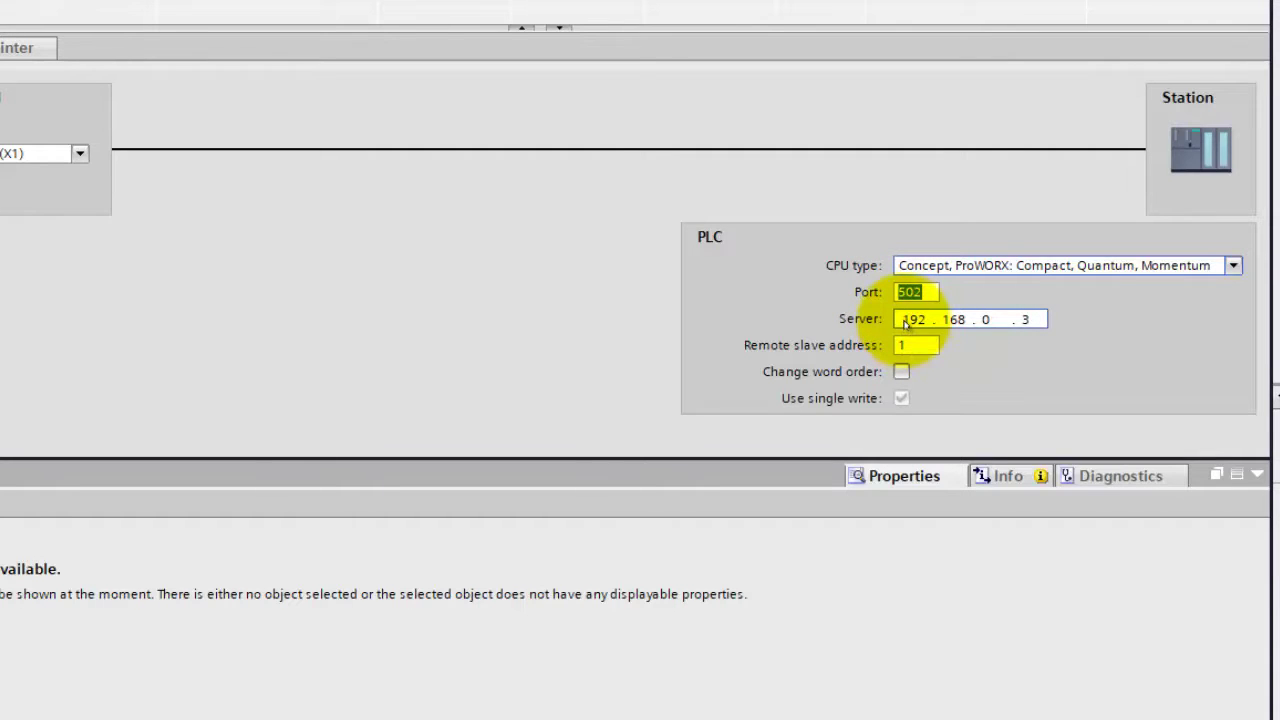
pyautogui.doubleClick(906, 320)
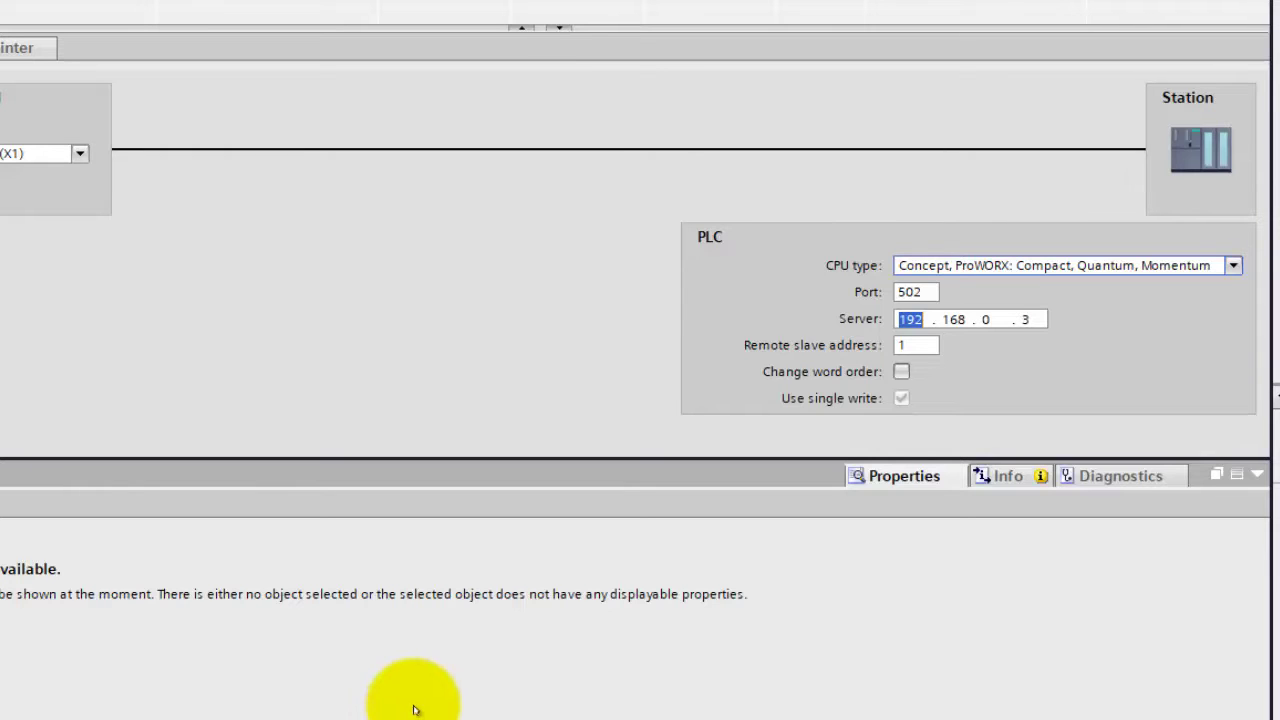
pyautogui.doubleClick(950, 319)
pyautogui.doubleClick(985, 319)
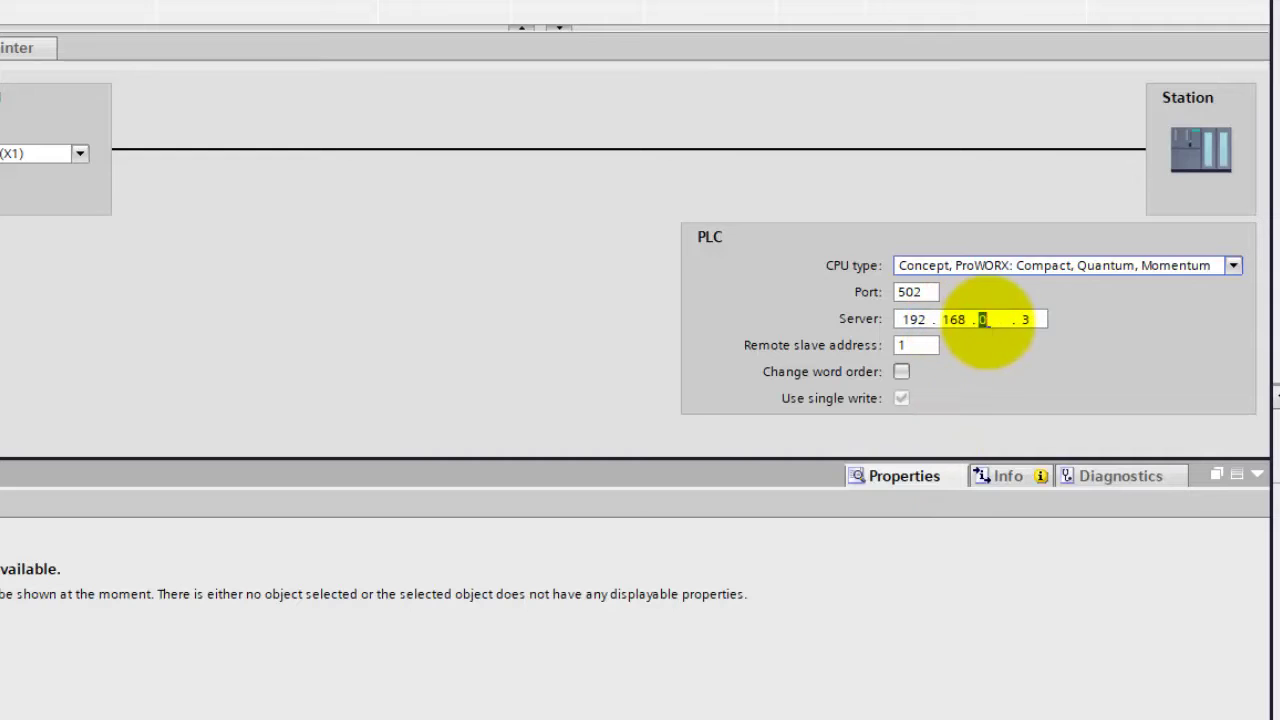
pyautogui.doubleClick(1023, 319)
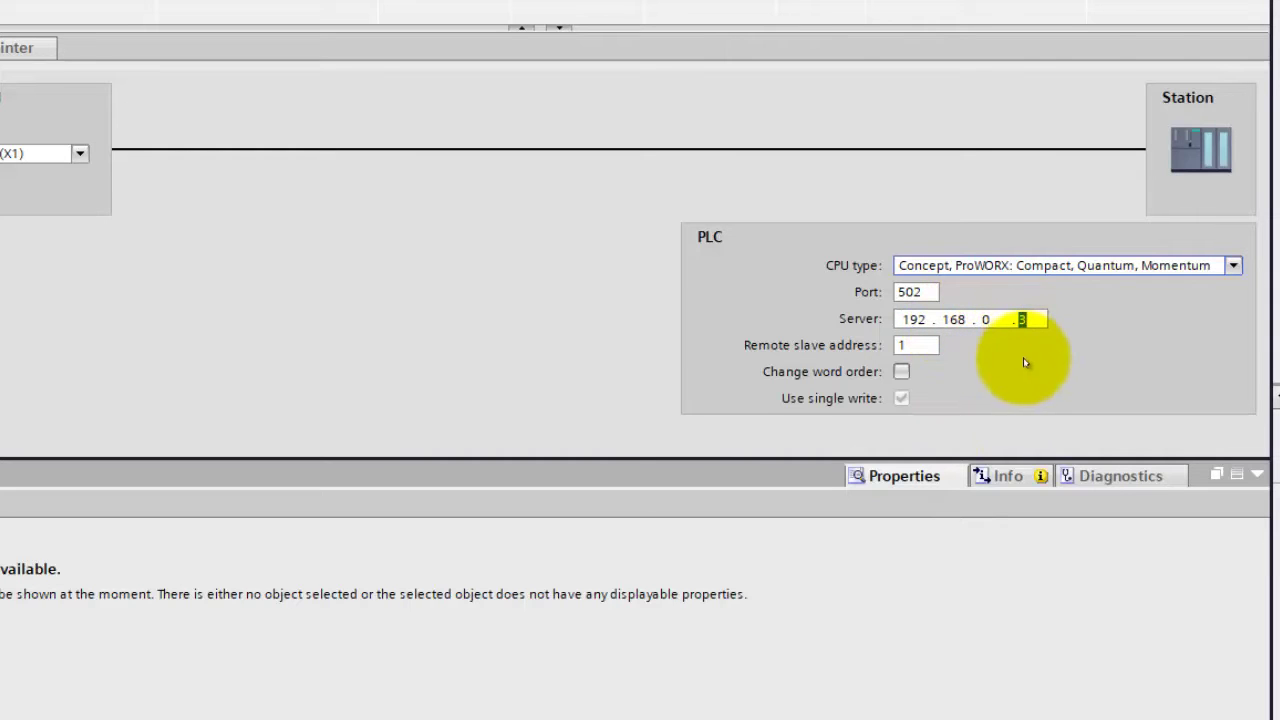
pyautogui.click(1029, 319)
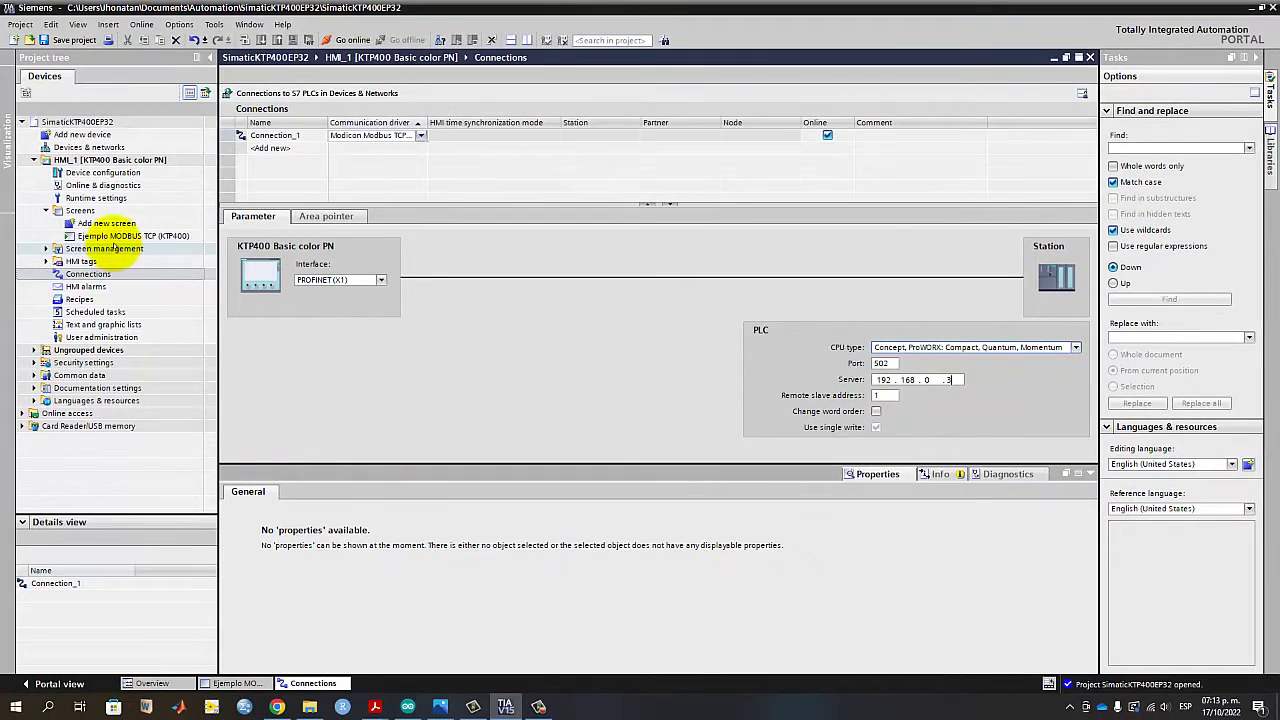
# Return to the "Ejemplo MODBUS TCP (KTP400)" screen and inspect the temperature I/O field and the Enceder and Apagar buttons
pyautogui.doubleClick(122, 237)
pyautogui.click(486, 215)
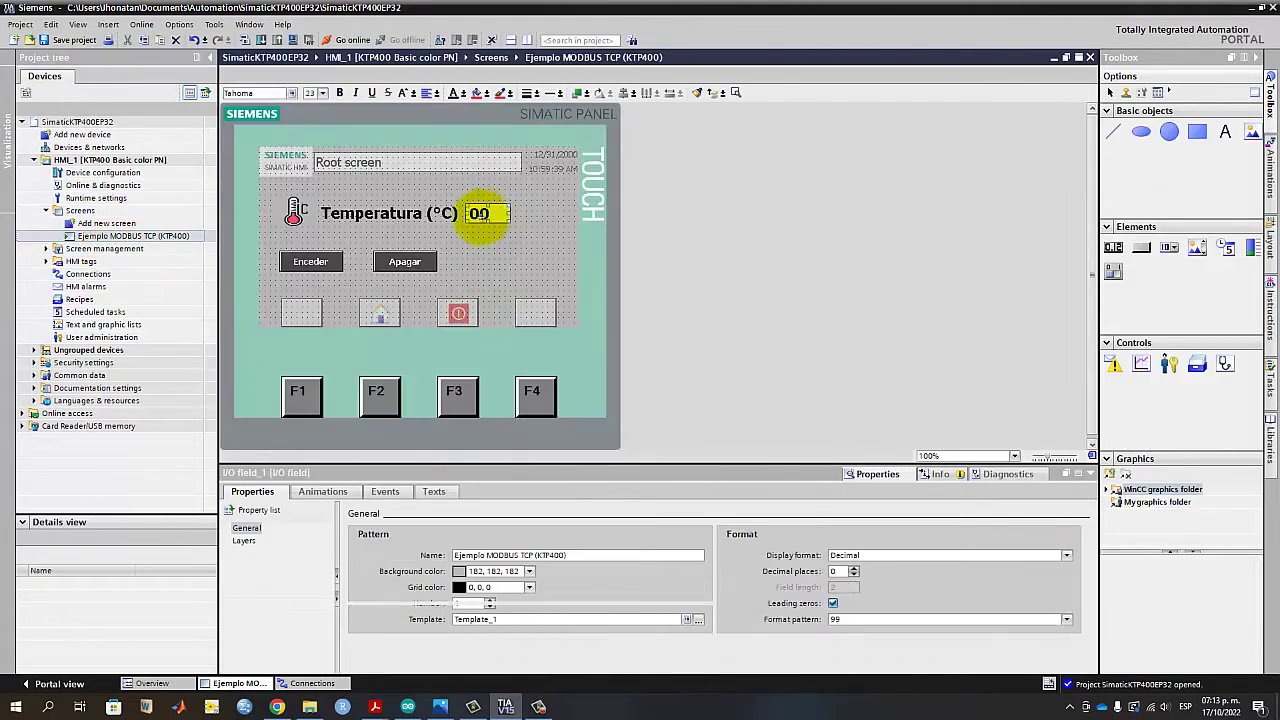
pyautogui.click(407, 262)
pyautogui.click(310, 262)
pyautogui.click(405, 262)
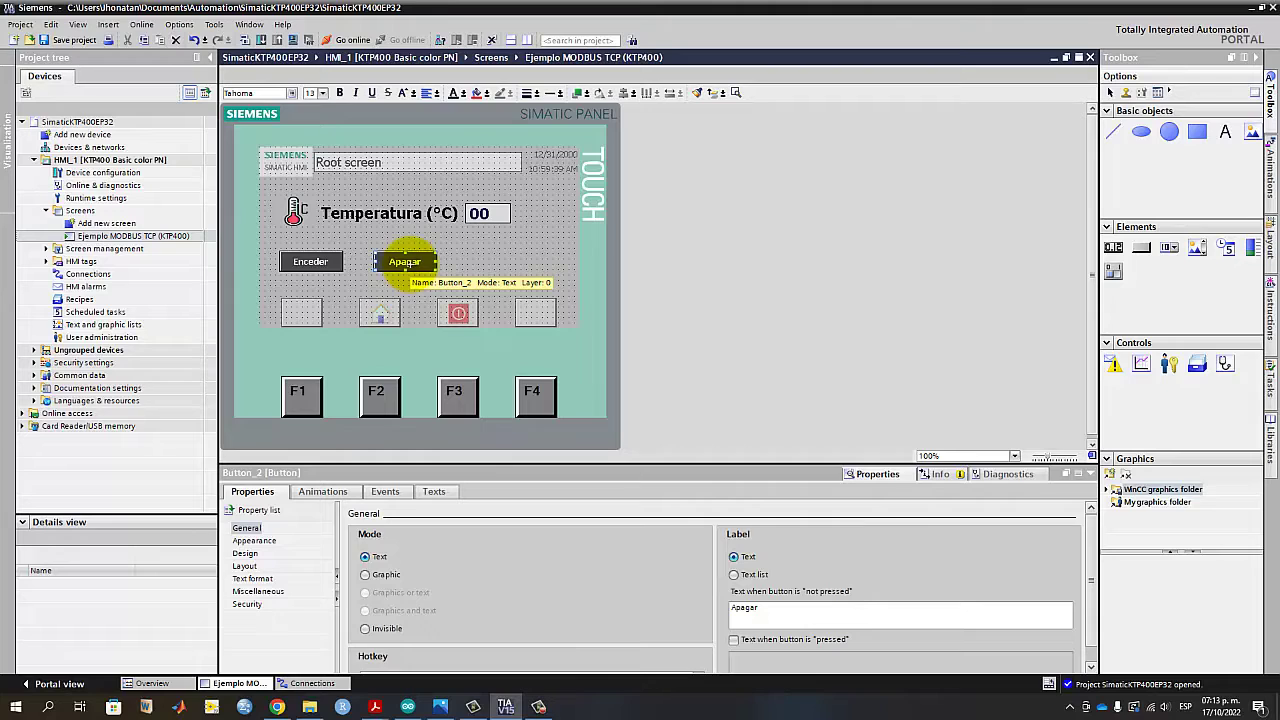
# Check the Enceder button and the temperature I/O field, and open the default tag table of HMI_1
pyautogui.click(312, 262)
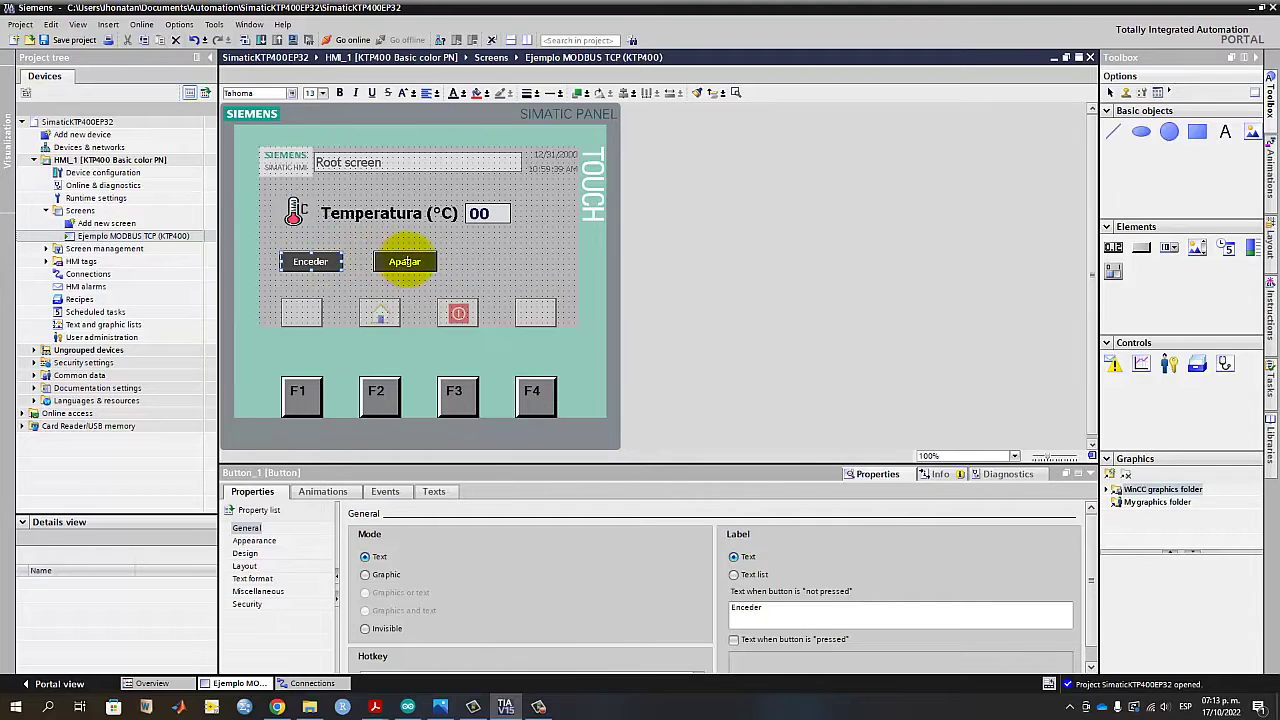
pyautogui.click(484, 213)
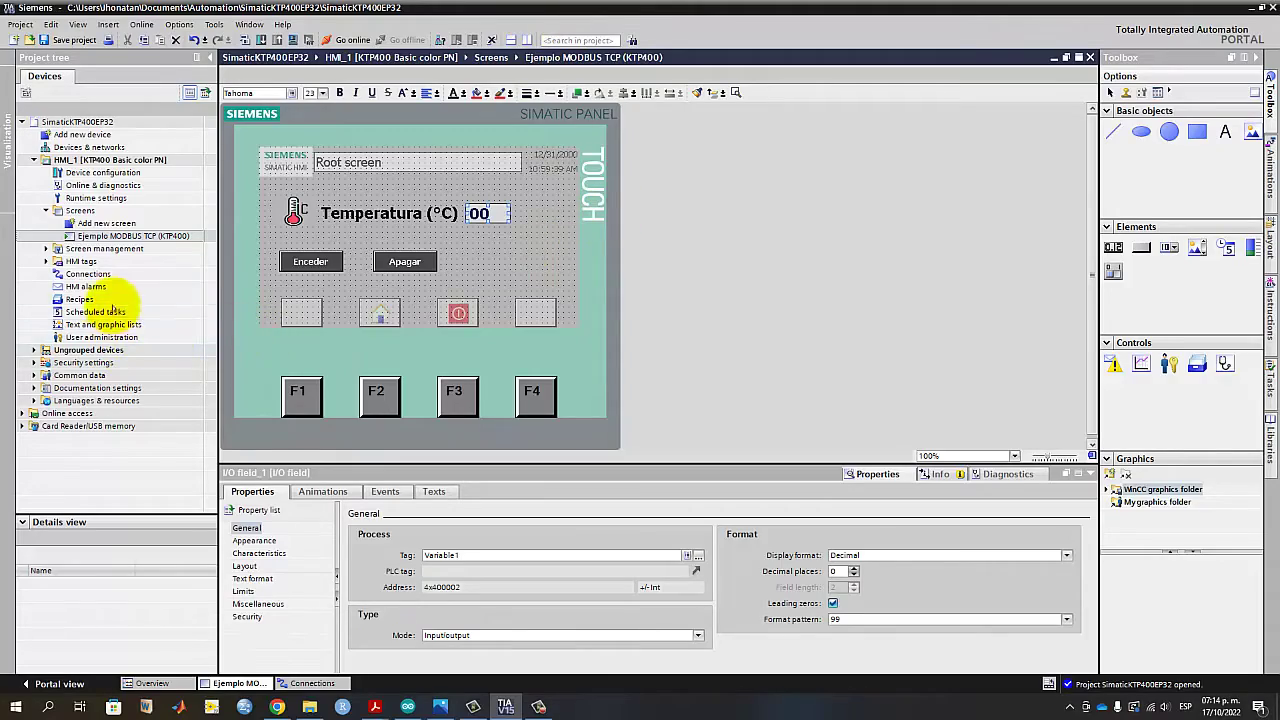
pyautogui.click(48, 261)
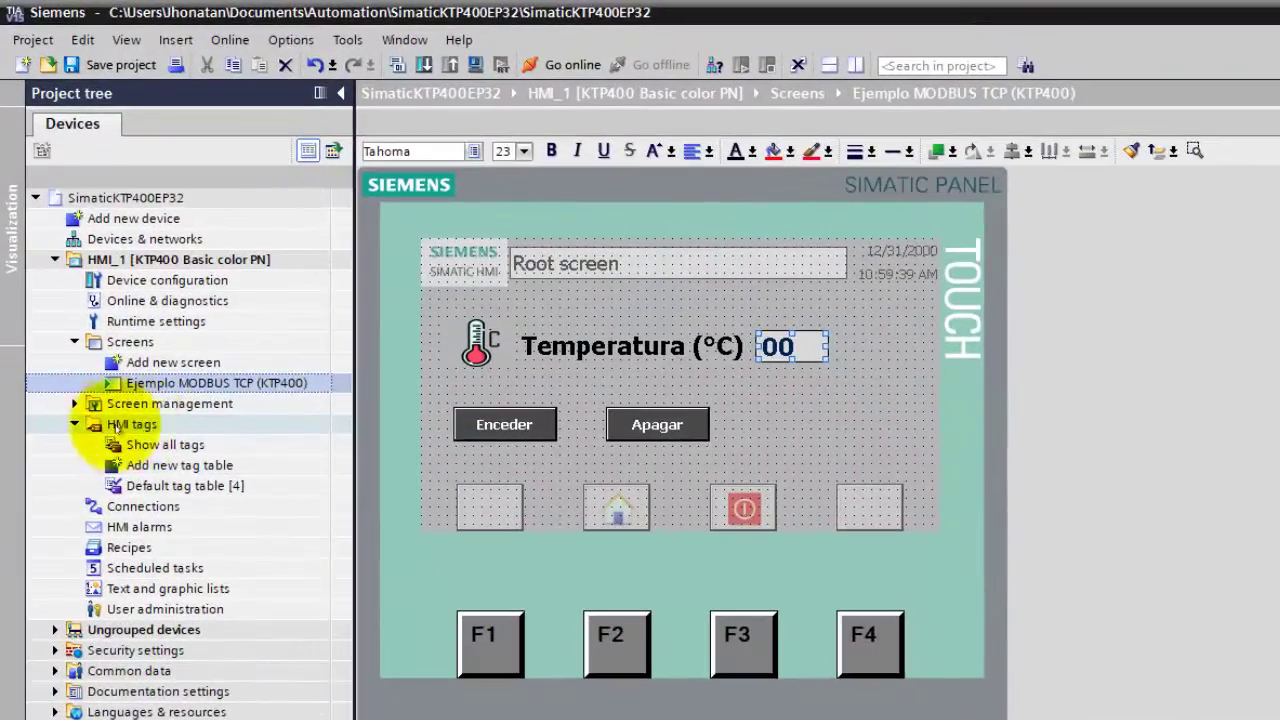
pyautogui.click(178, 487)
pyautogui.doubleClick(178, 487)
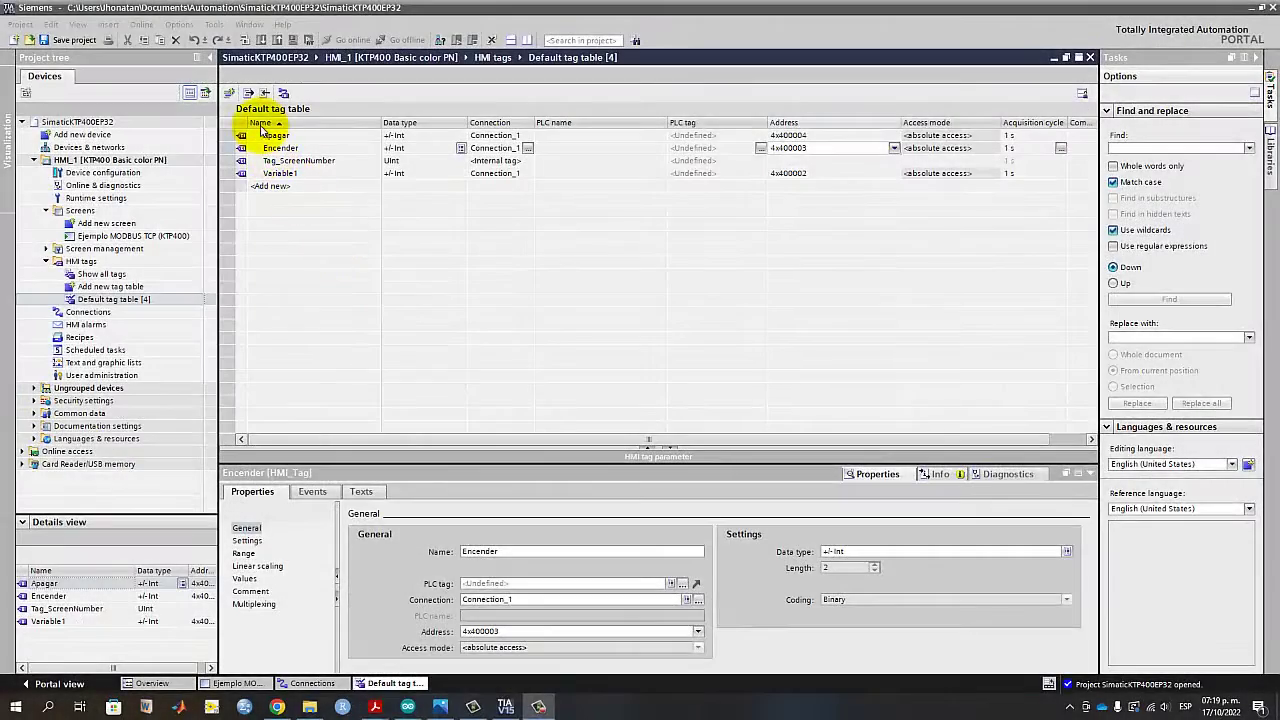
# Examine the Apagar, Encender, Tag_ScreenNumber and Variable1 entries of the default tag table row by row
pyautogui.click(266, 135)
pyautogui.click(275, 160)
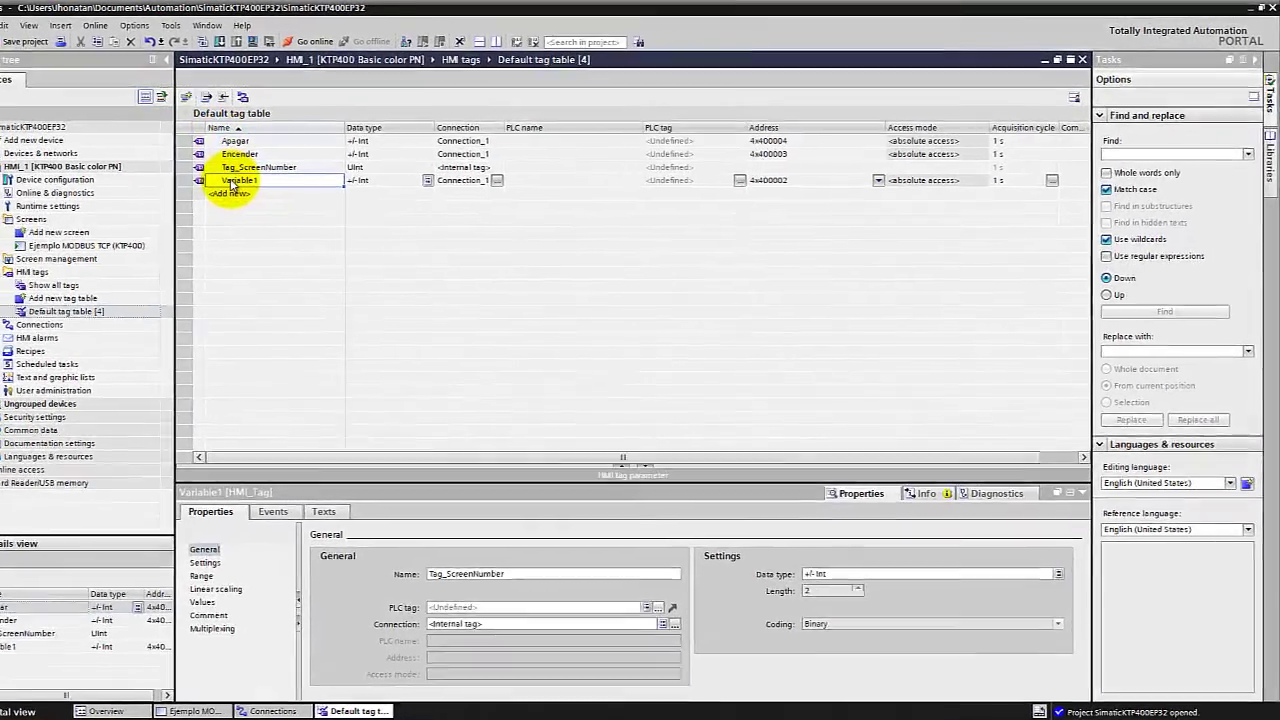
pyautogui.click(272, 174)
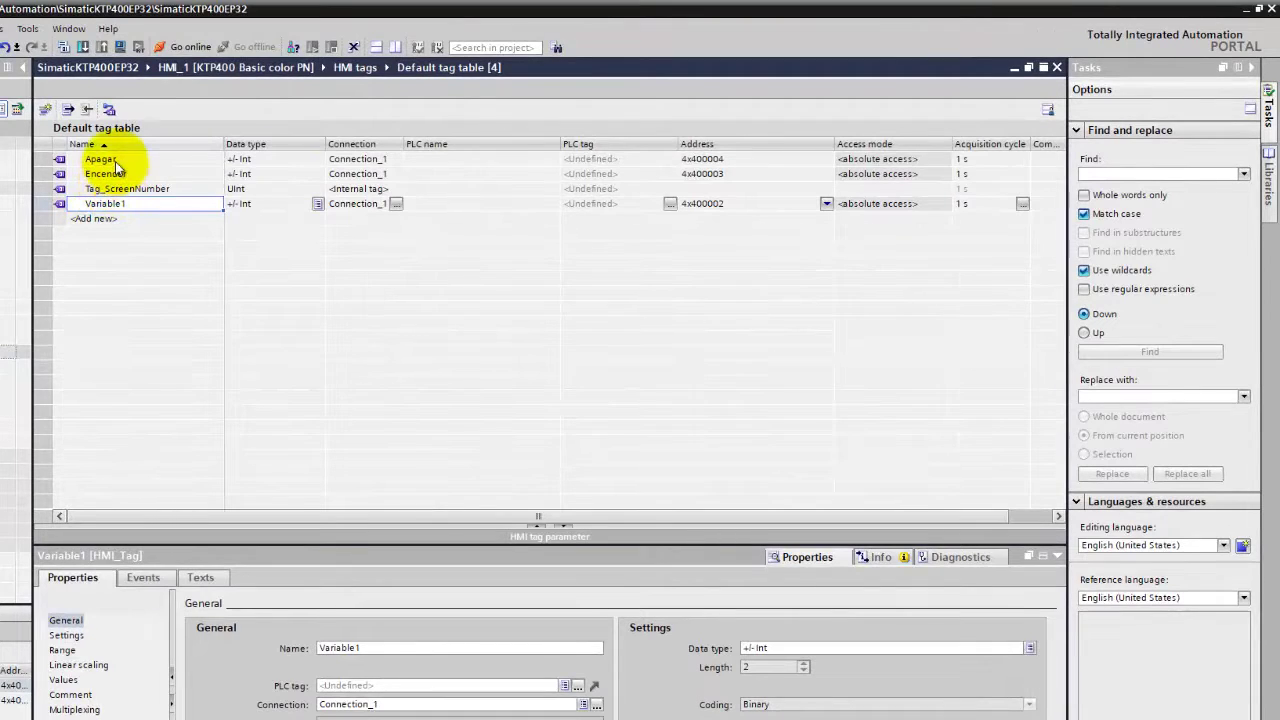
pyautogui.click(115, 163)
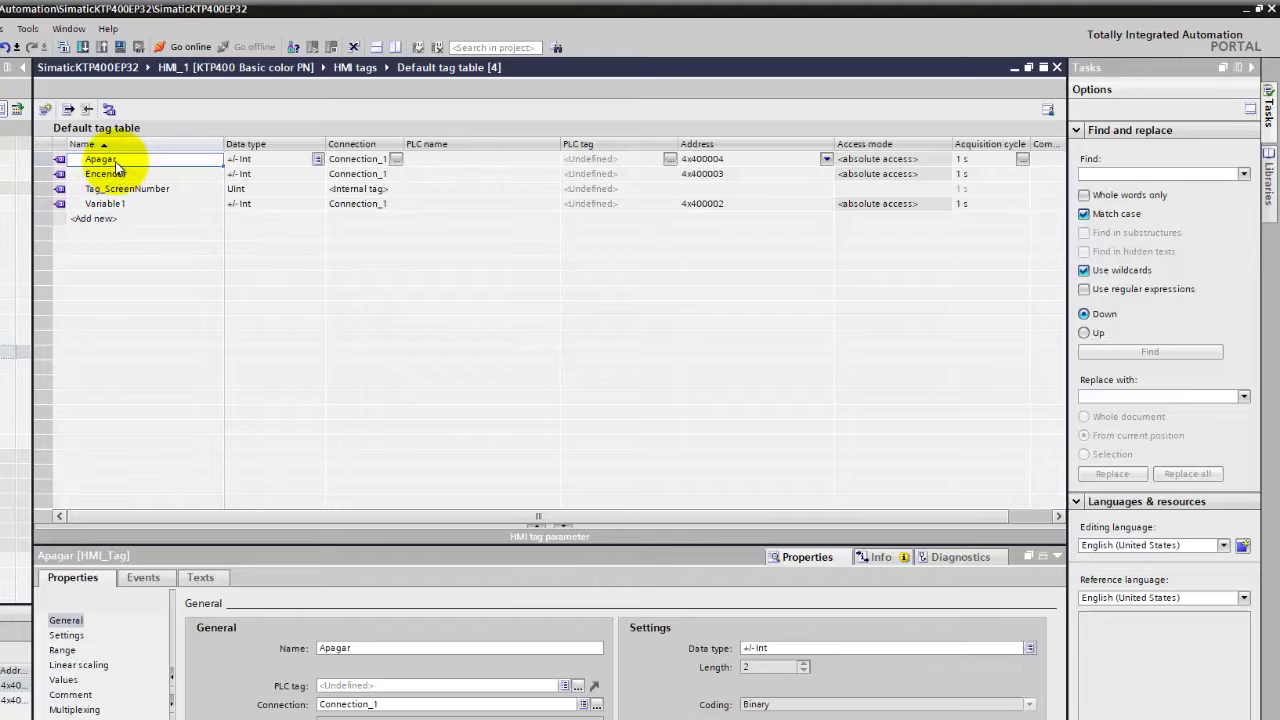
pyautogui.click(43, 163)
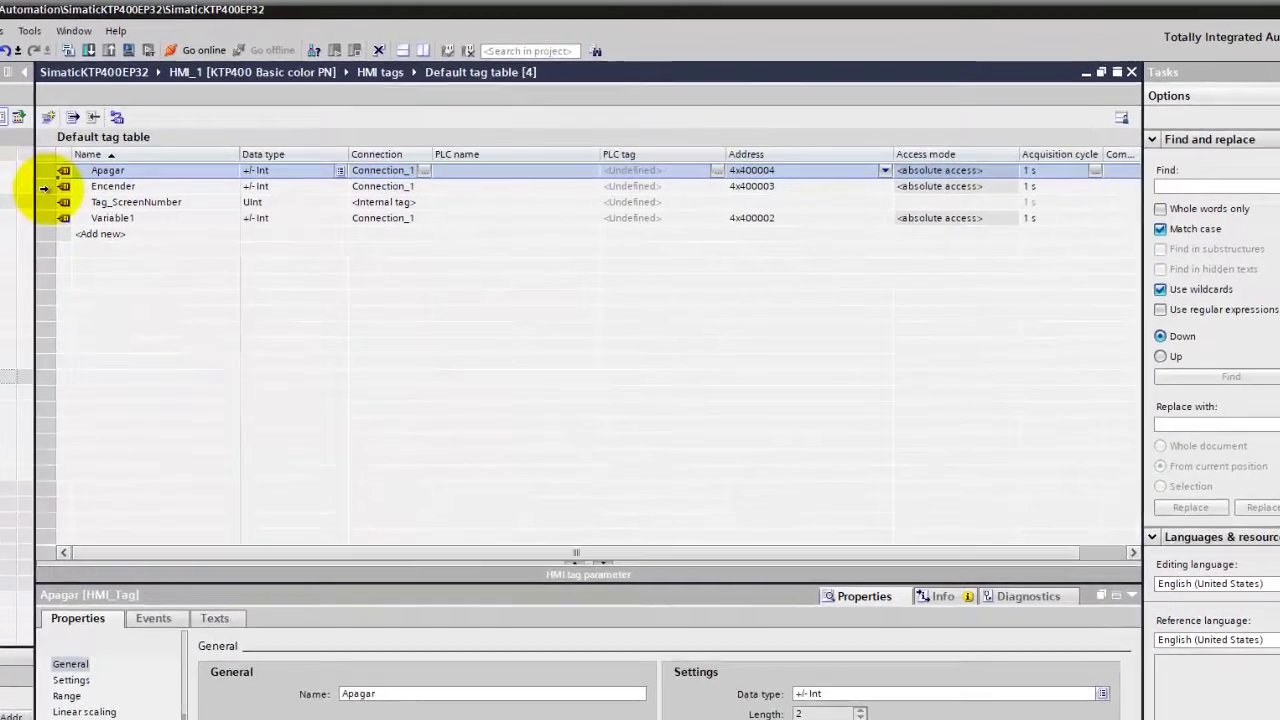
pyautogui.click(43, 186)
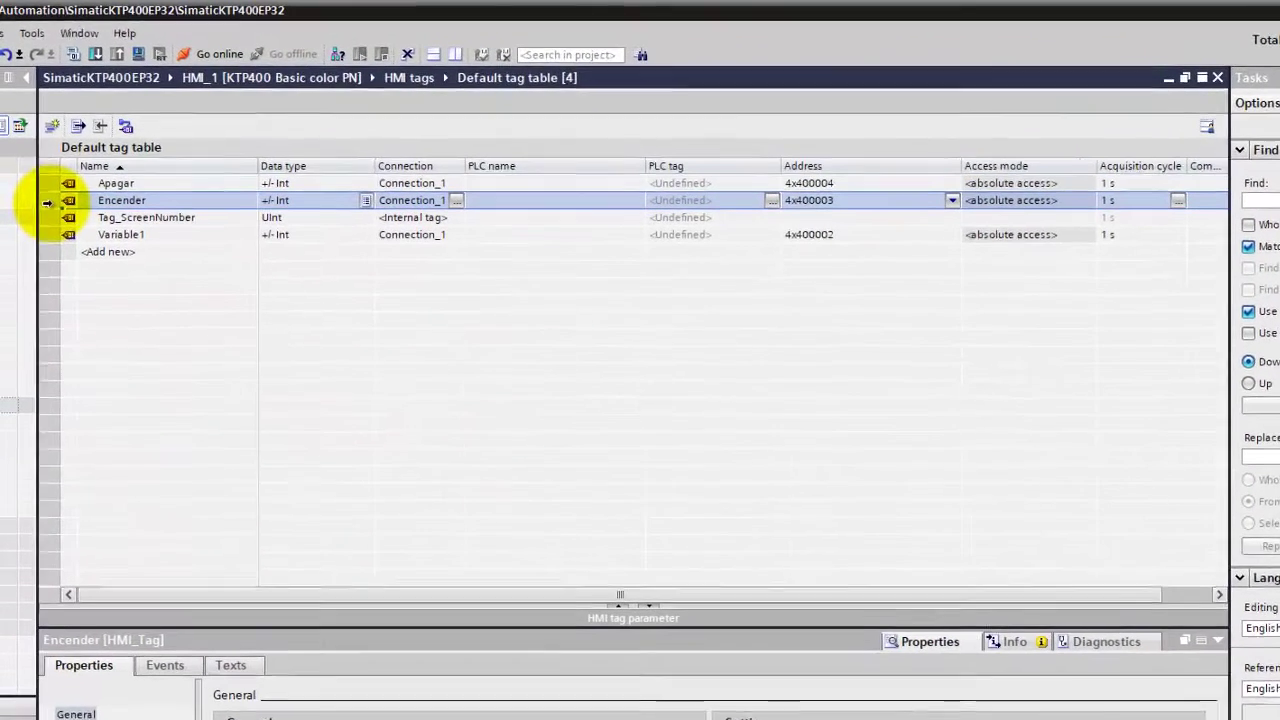
pyautogui.click(43, 170)
pyautogui.click(43, 186)
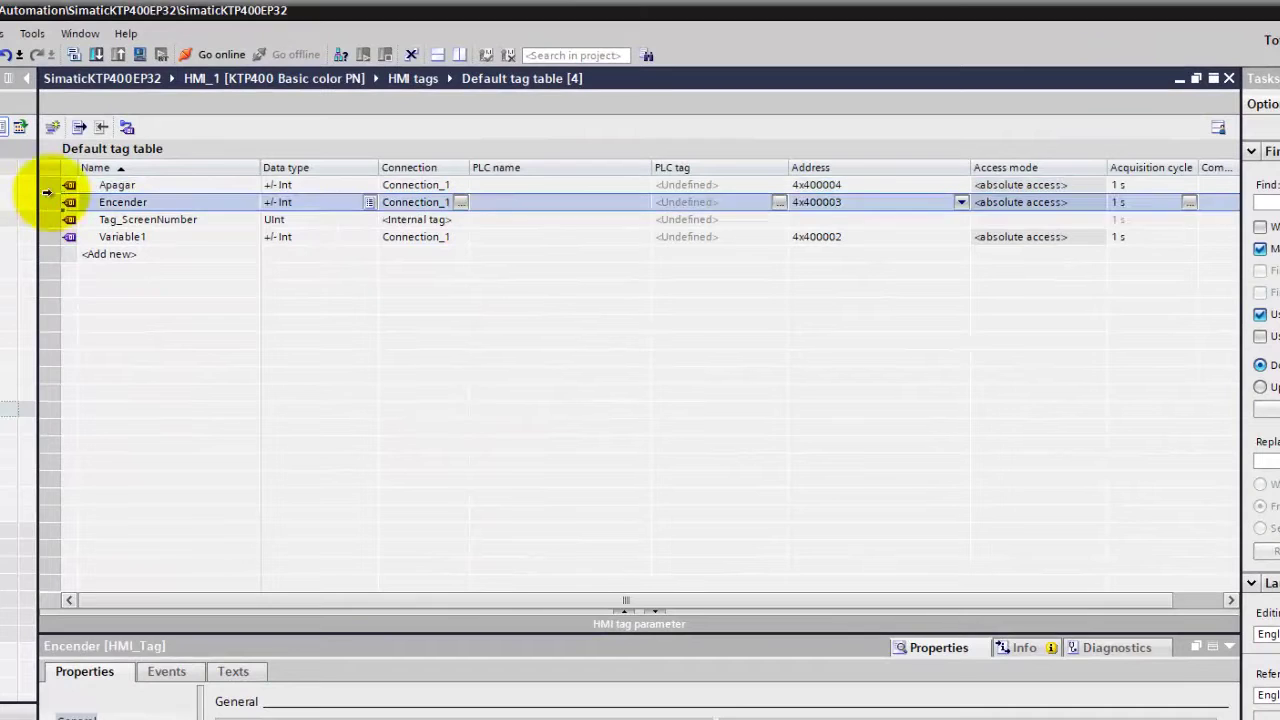
pyautogui.click(47, 186)
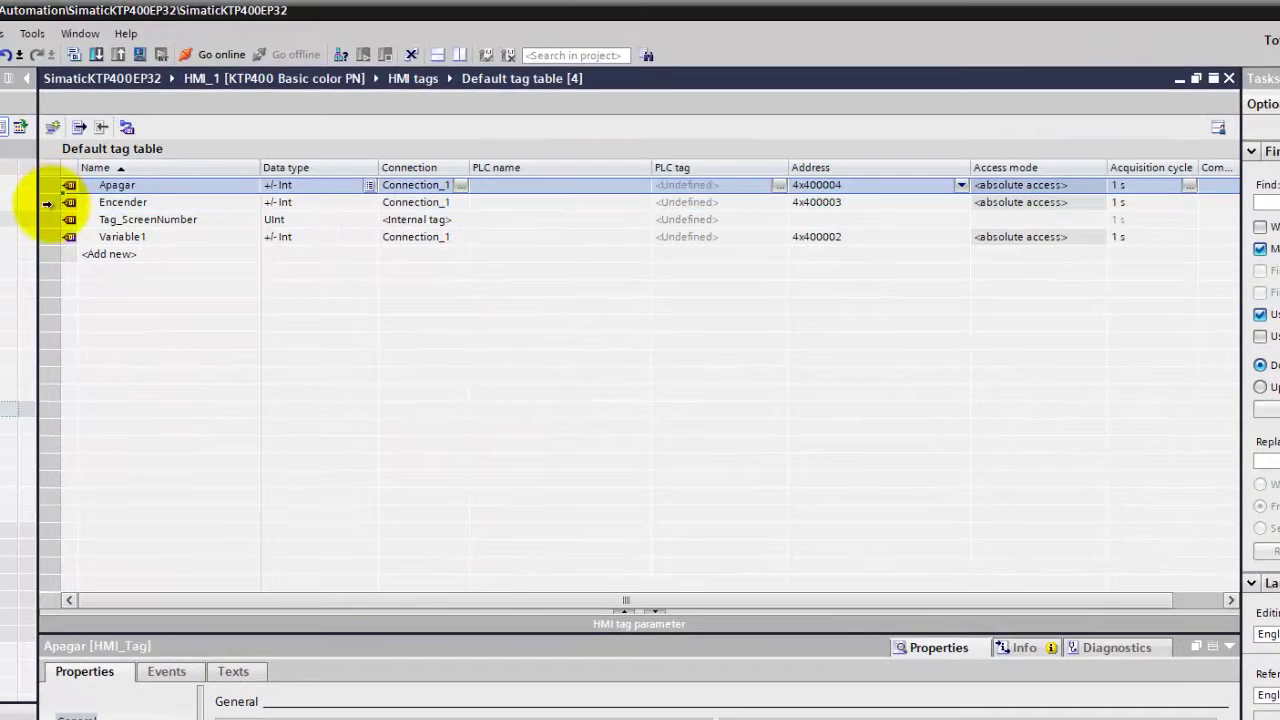
pyautogui.click(47, 202)
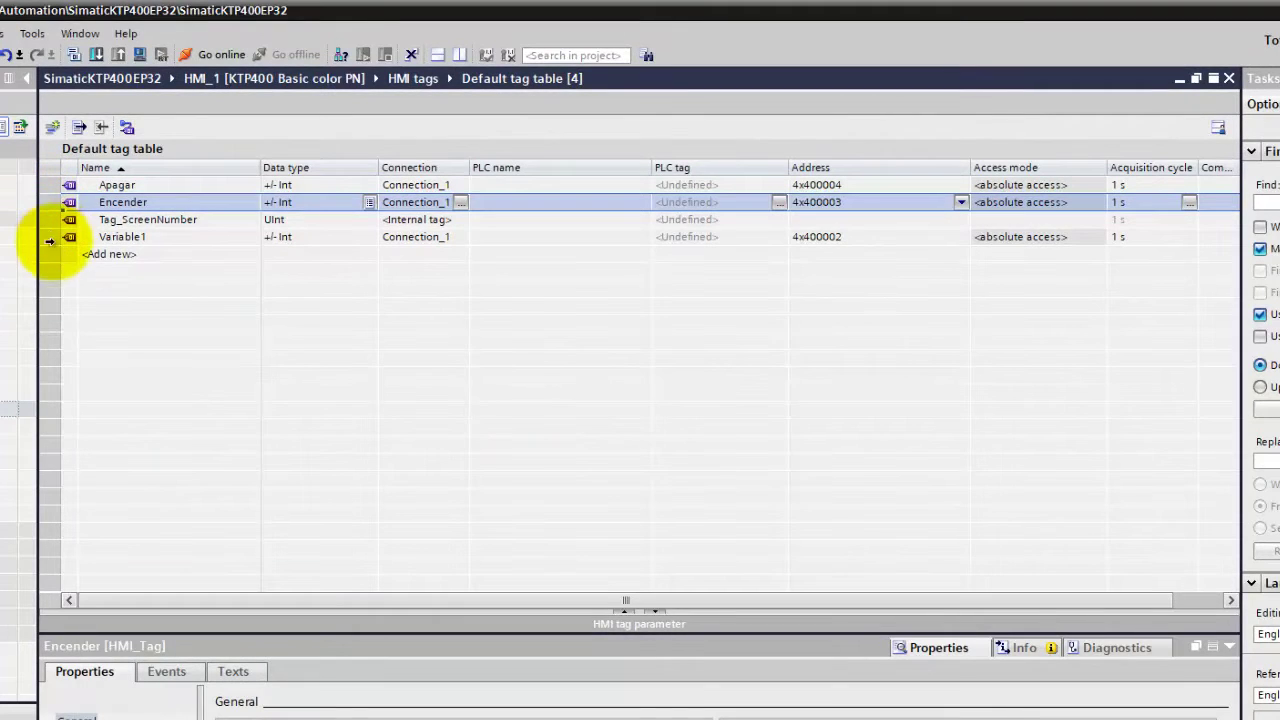
pyautogui.click(50, 220)
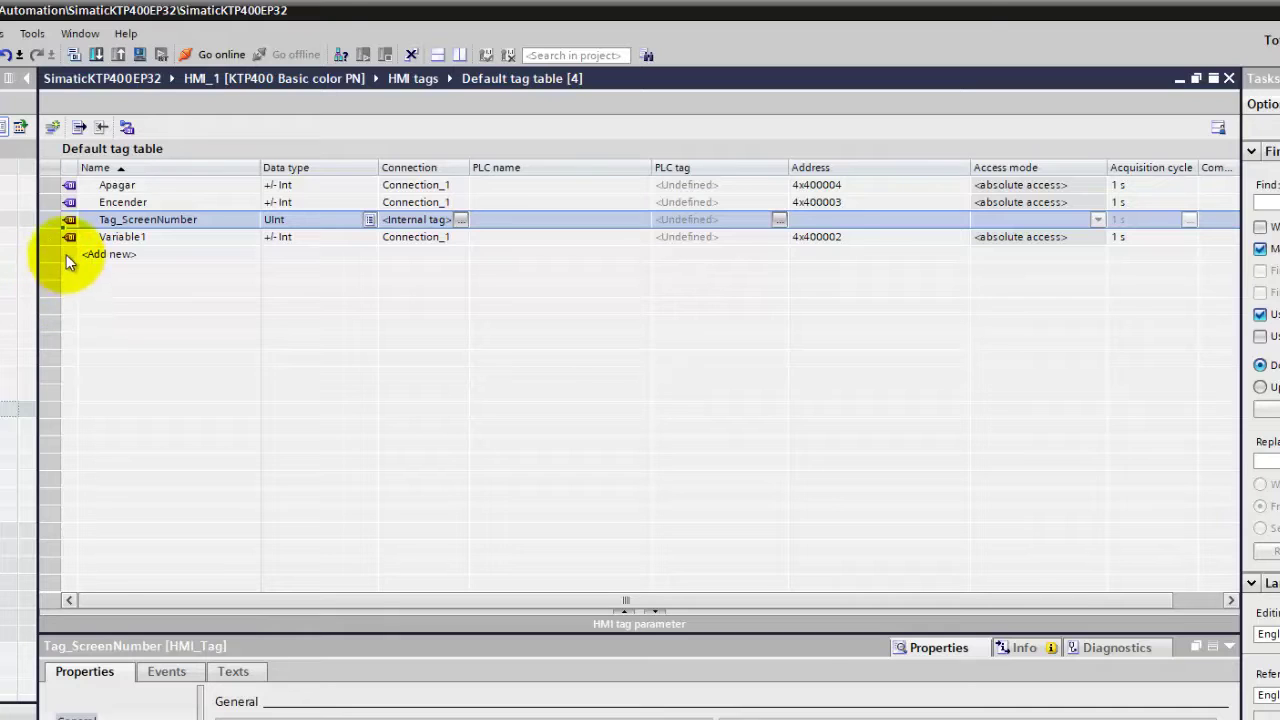
pyautogui.click(45, 238)
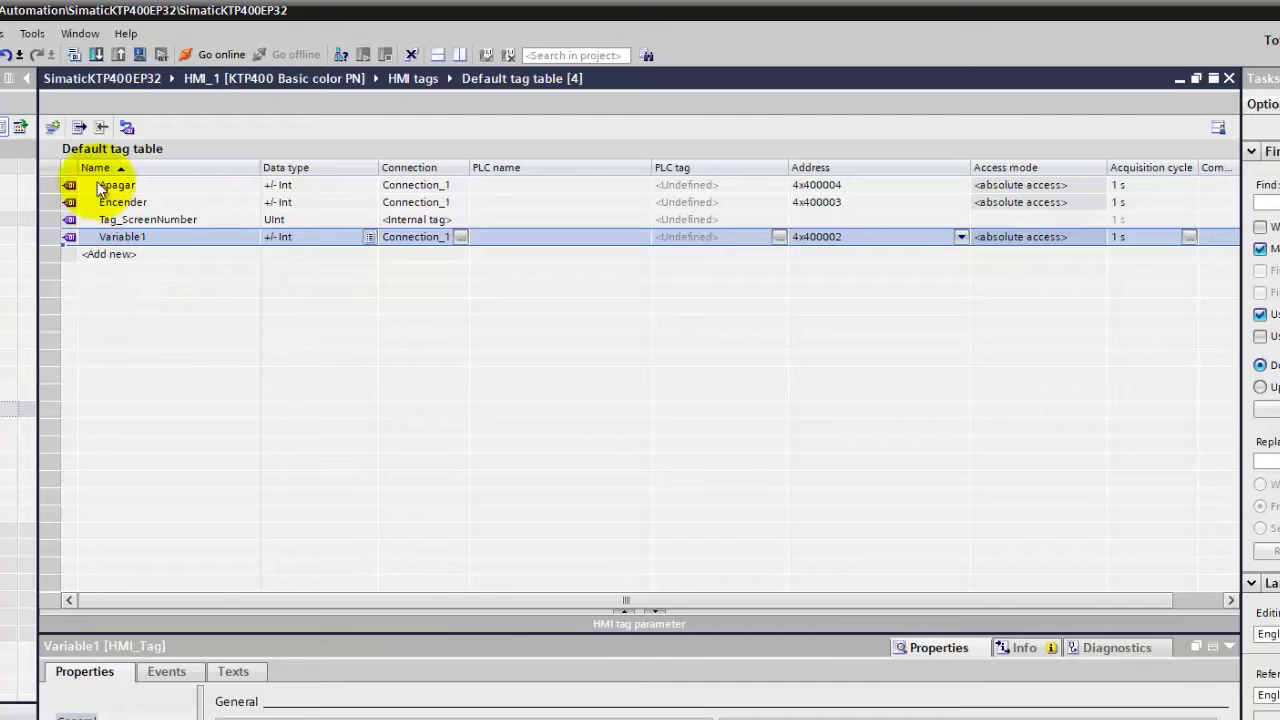
pyautogui.click(46, 202)
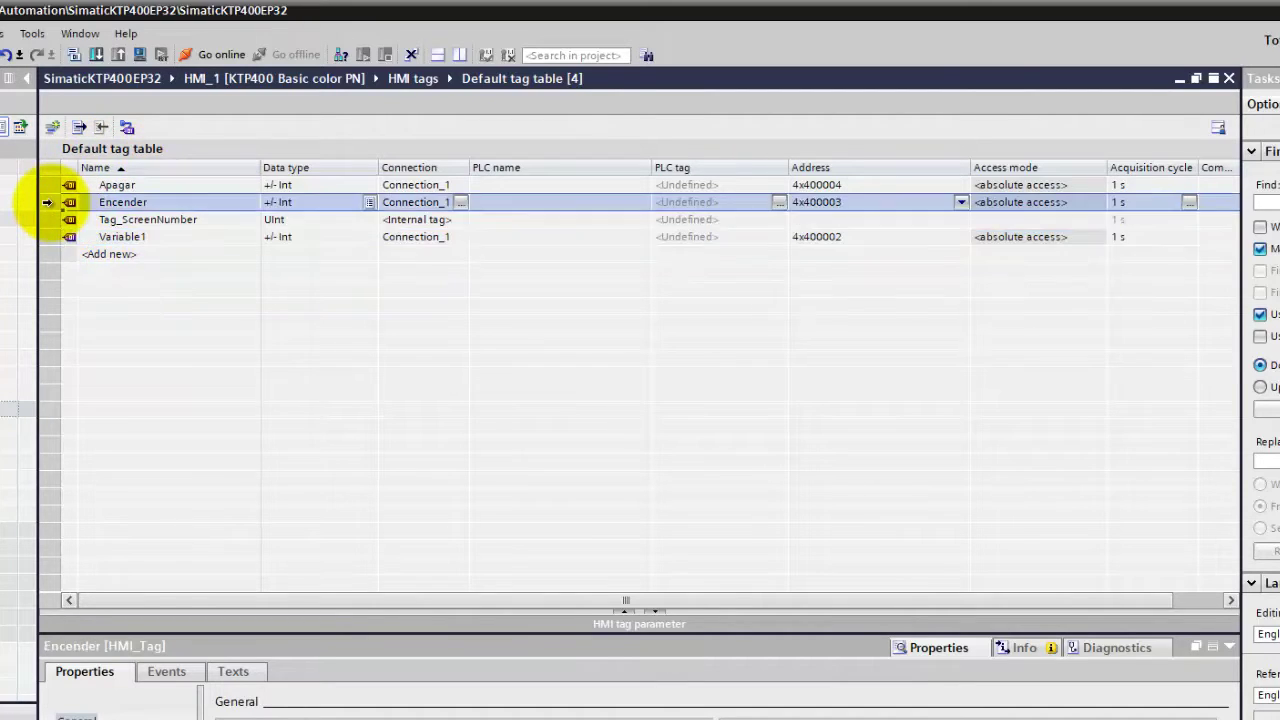
pyautogui.click(44, 238)
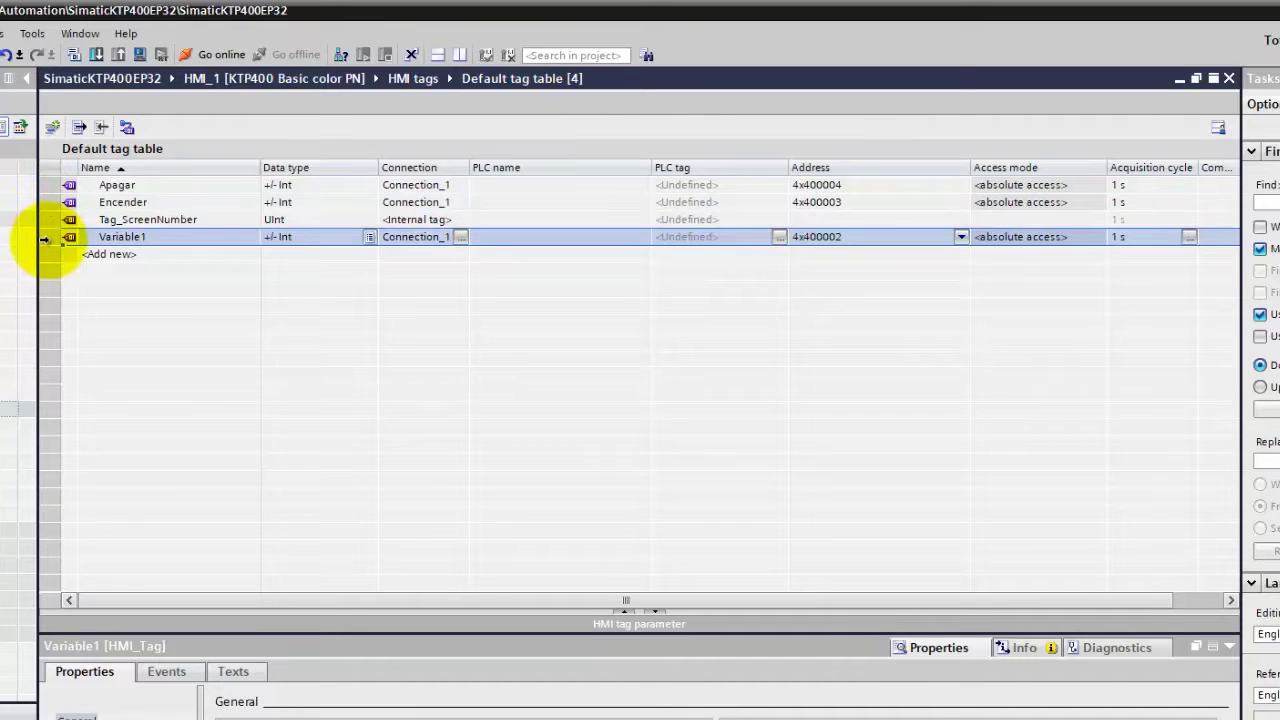
pyautogui.click(68, 203)
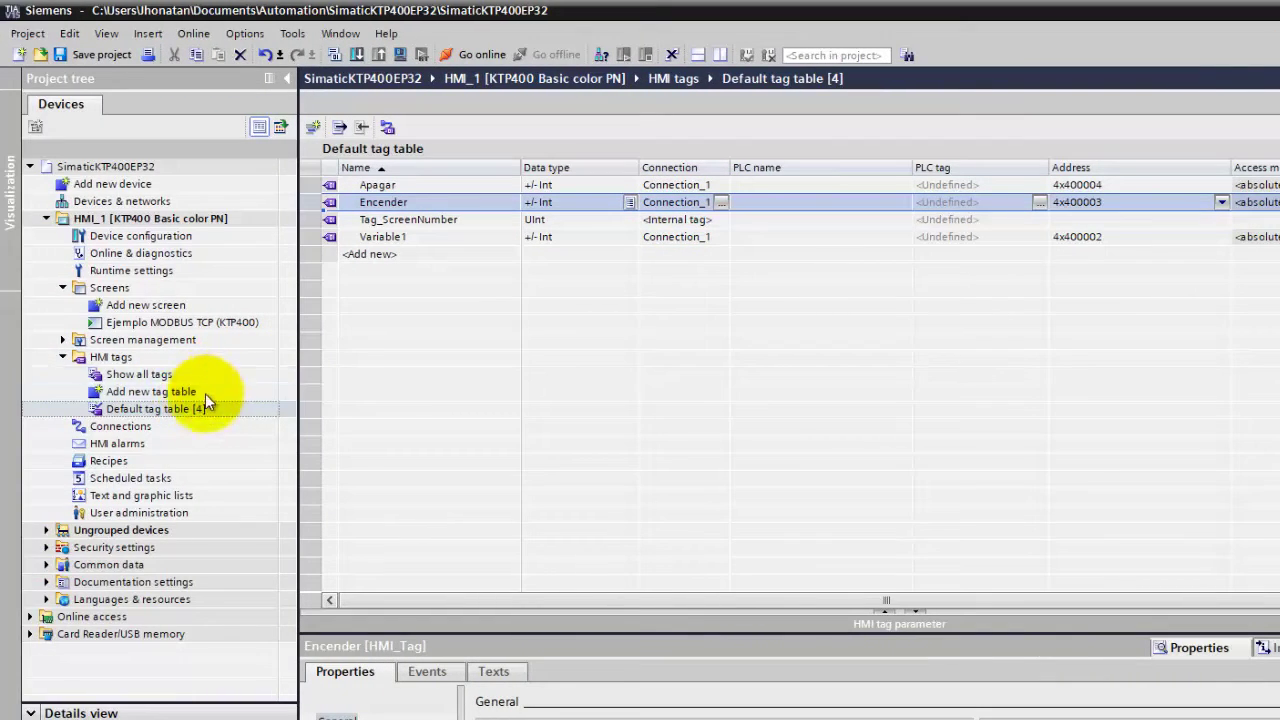
# Check Connection_1 in the HMI connections table and assign it as the connection of the Encender tag
pyautogui.doubleClick(162, 427)
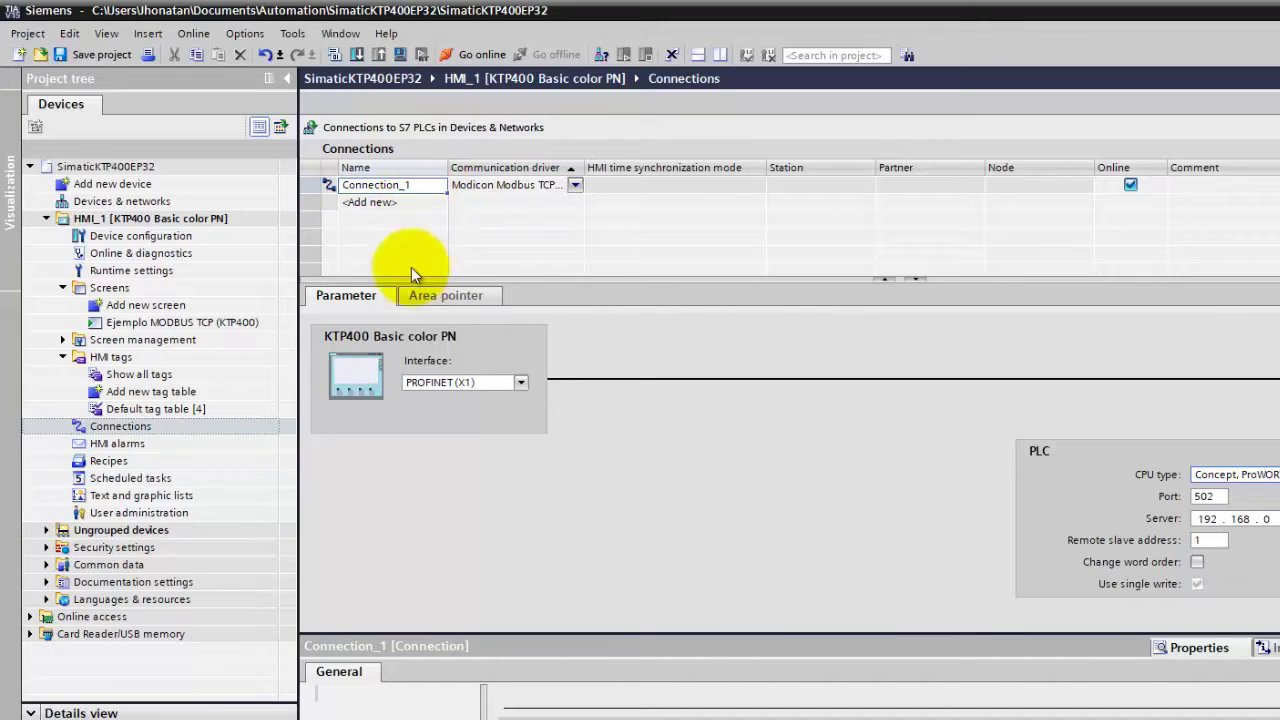
pyautogui.doubleClick(173, 410)
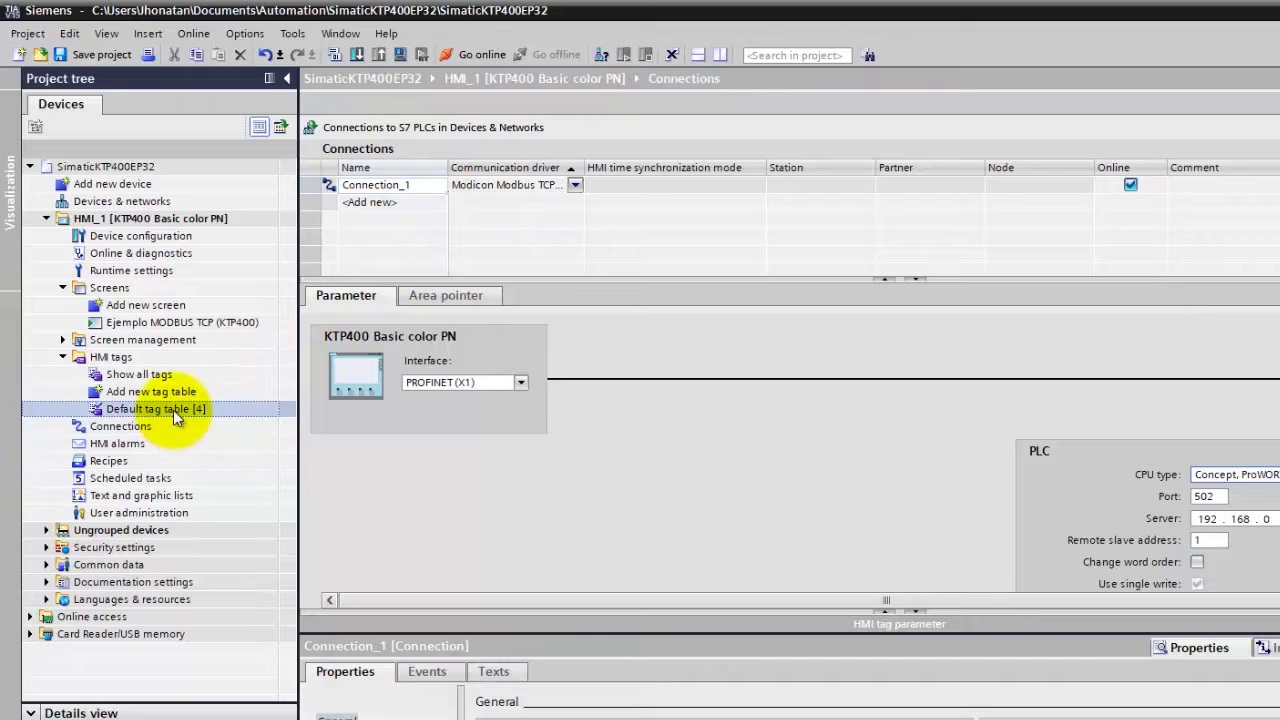
pyautogui.click(721, 202)
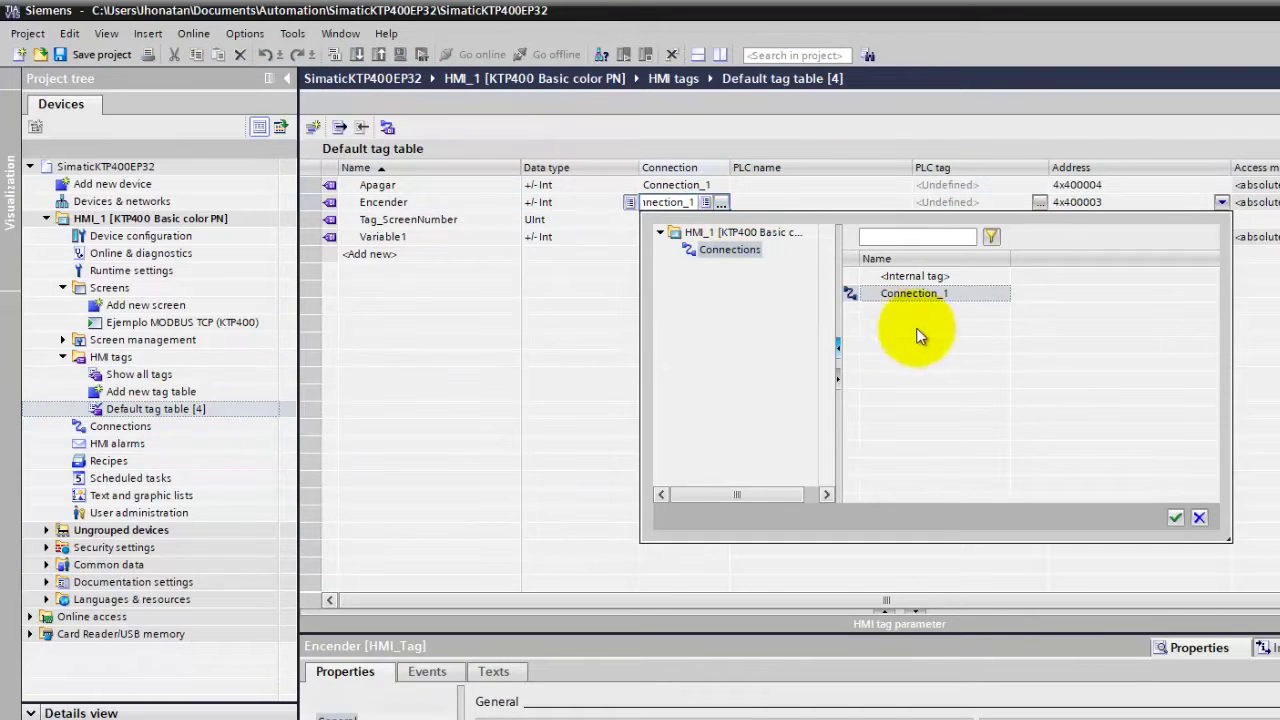
pyautogui.click(1175, 518)
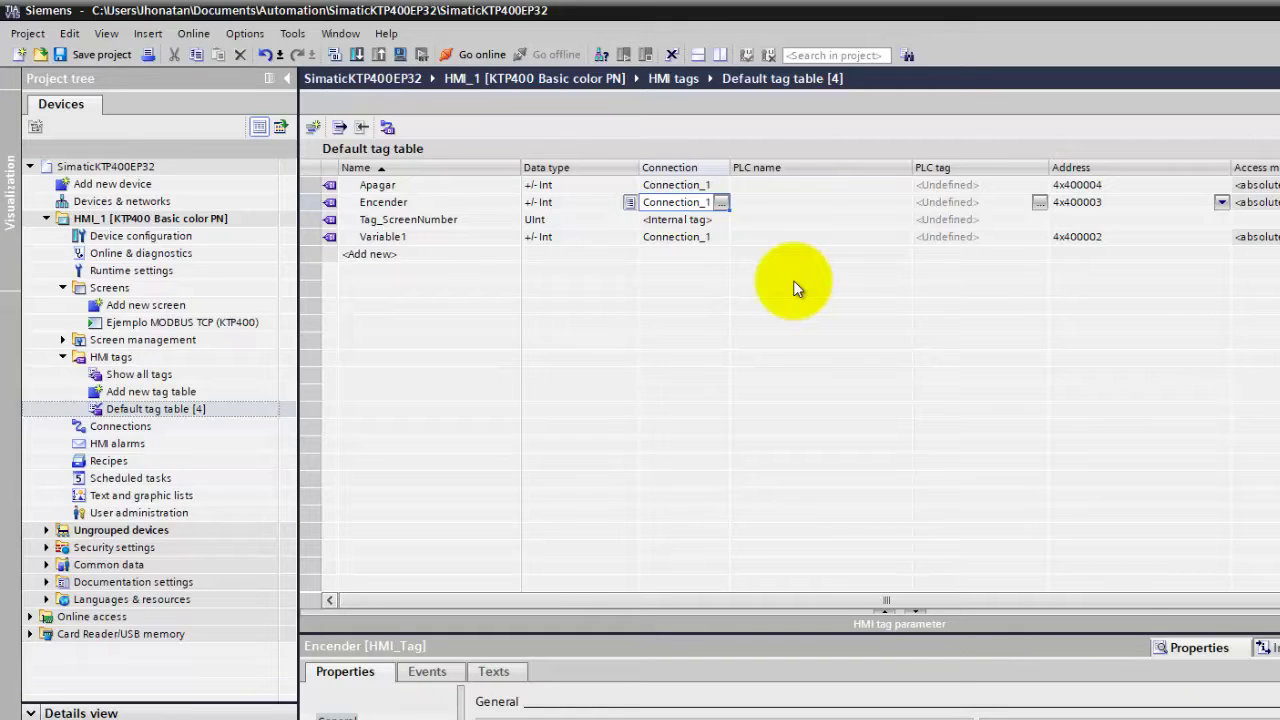
# Review the Modbus register addresses of the Encender, Variable1 and Apagar tags in the default tag table
pyautogui.click(443, 202)
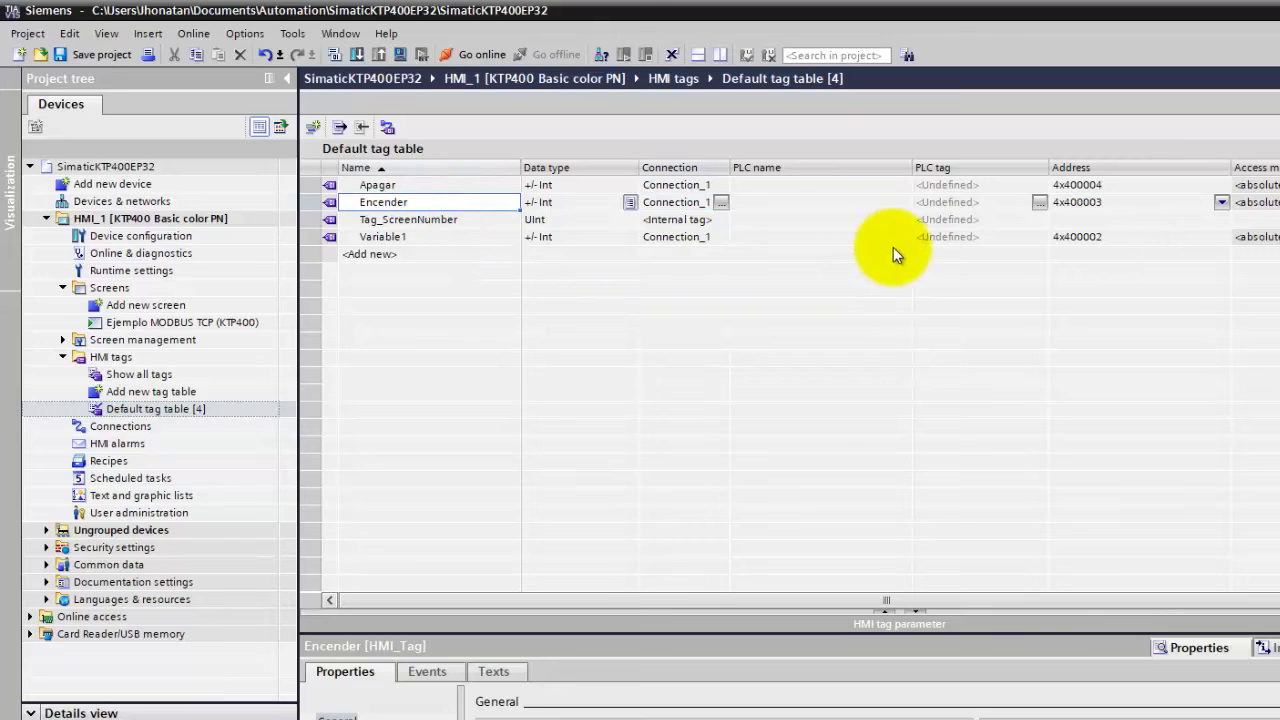
pyautogui.click(1081, 203)
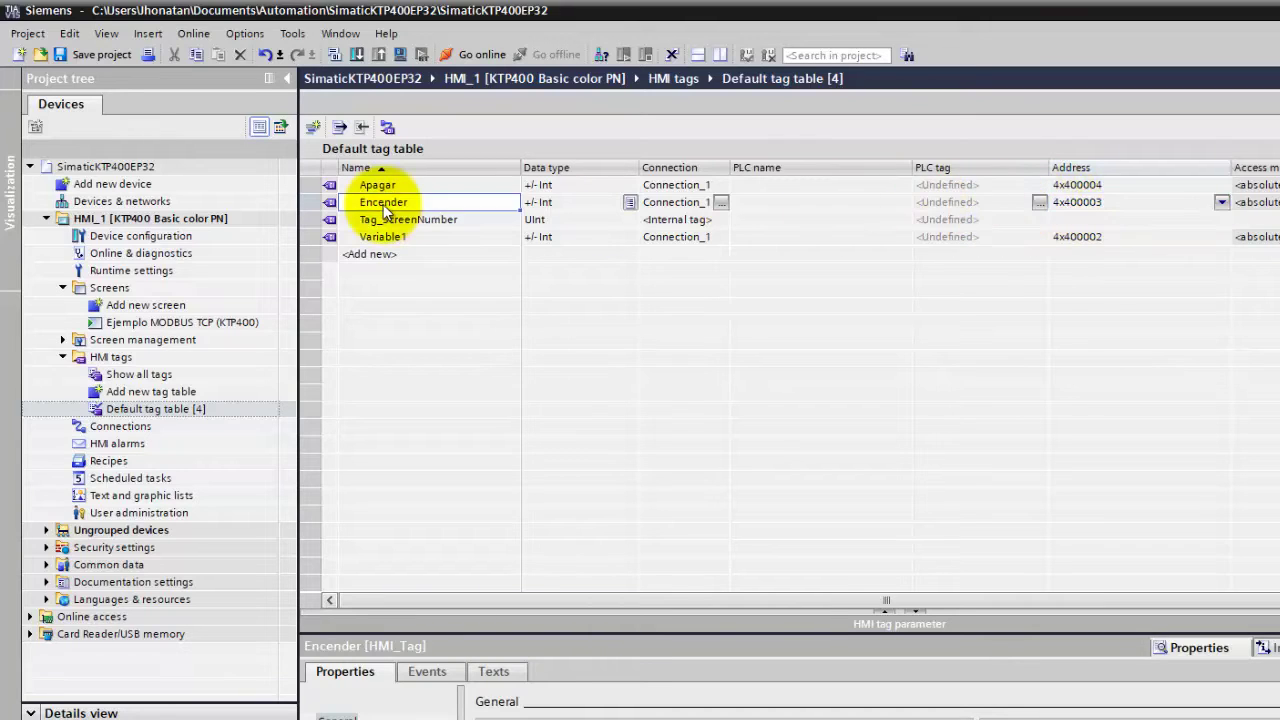
pyautogui.click(304, 201)
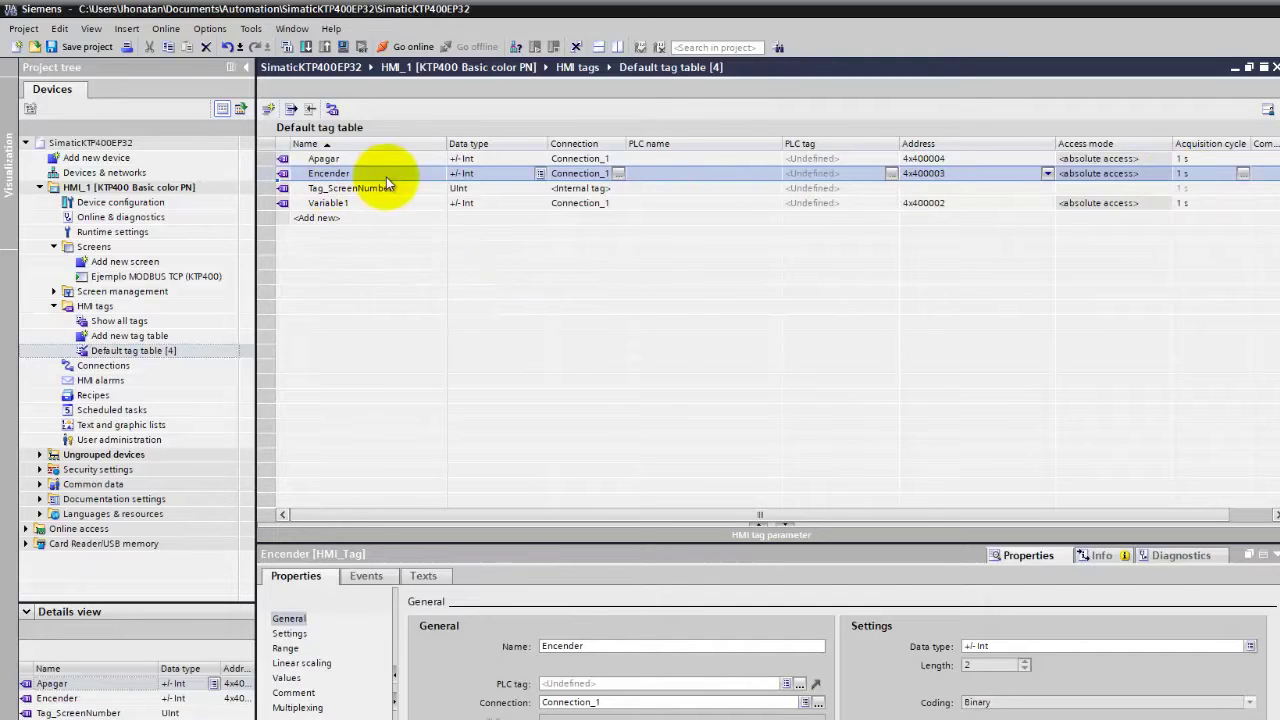
pyautogui.click(264, 202)
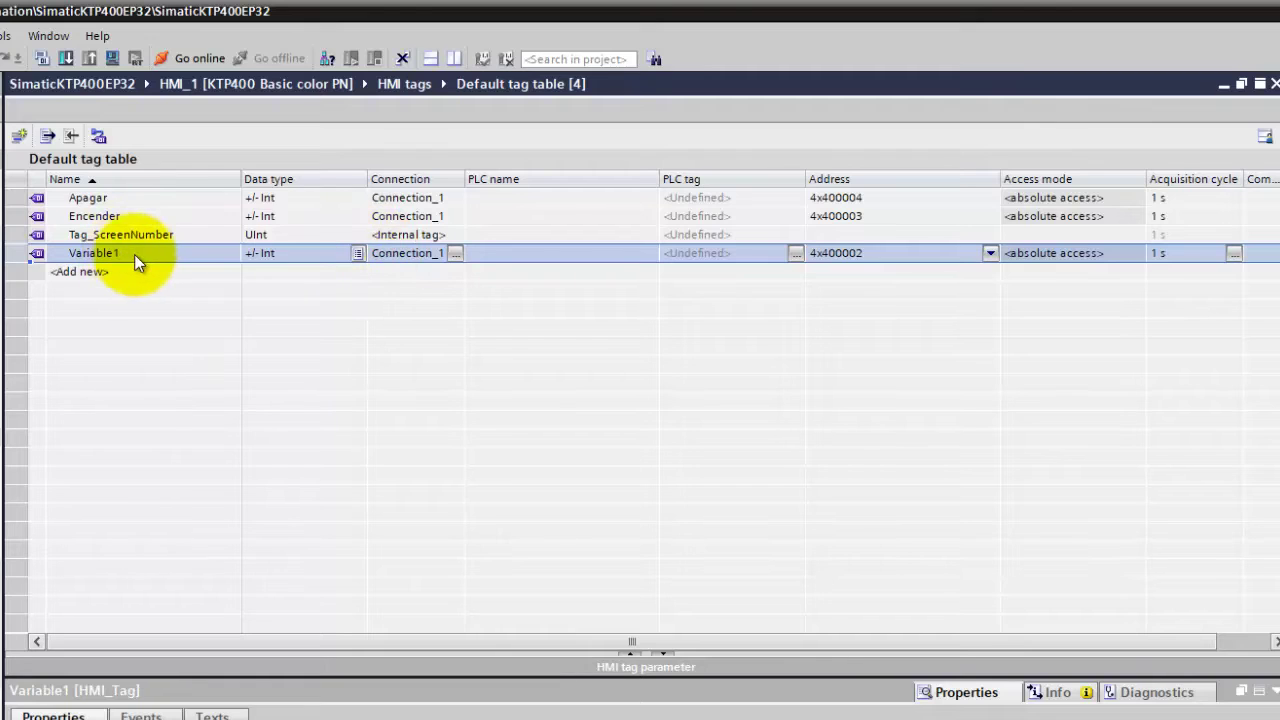
pyautogui.click(853, 256)
pyautogui.click(813, 272)
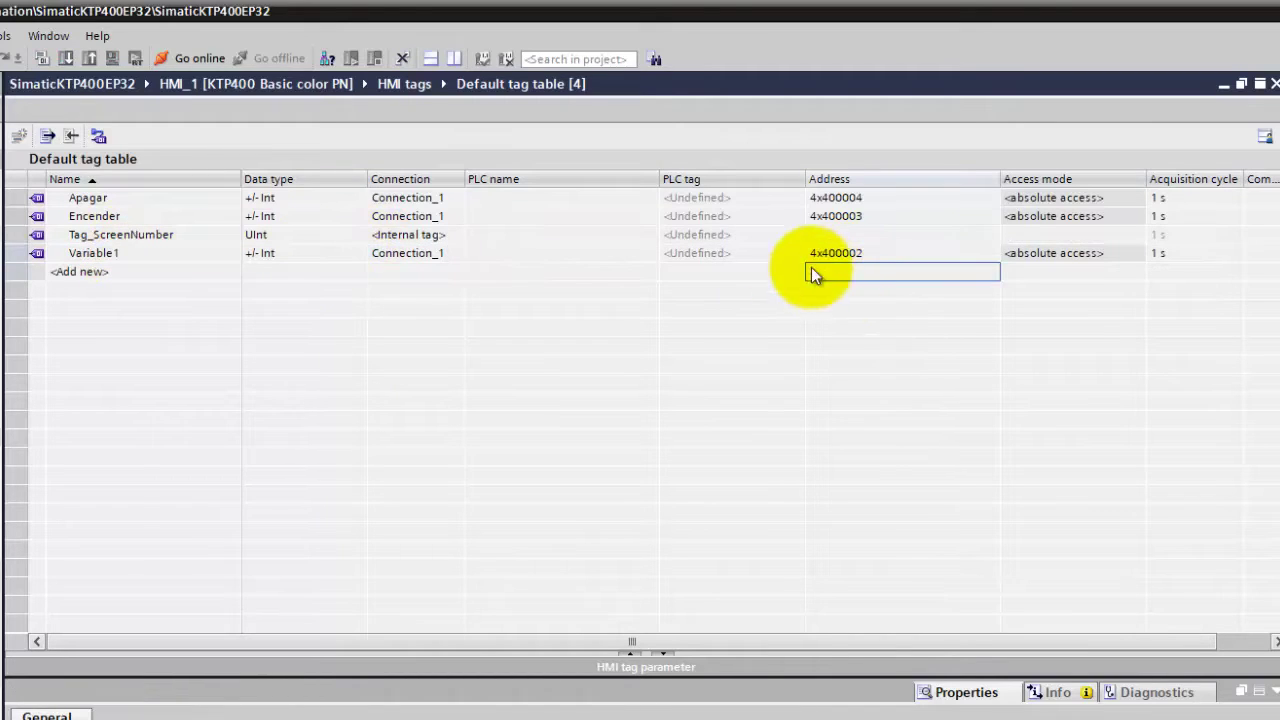
pyautogui.click(32, 253)
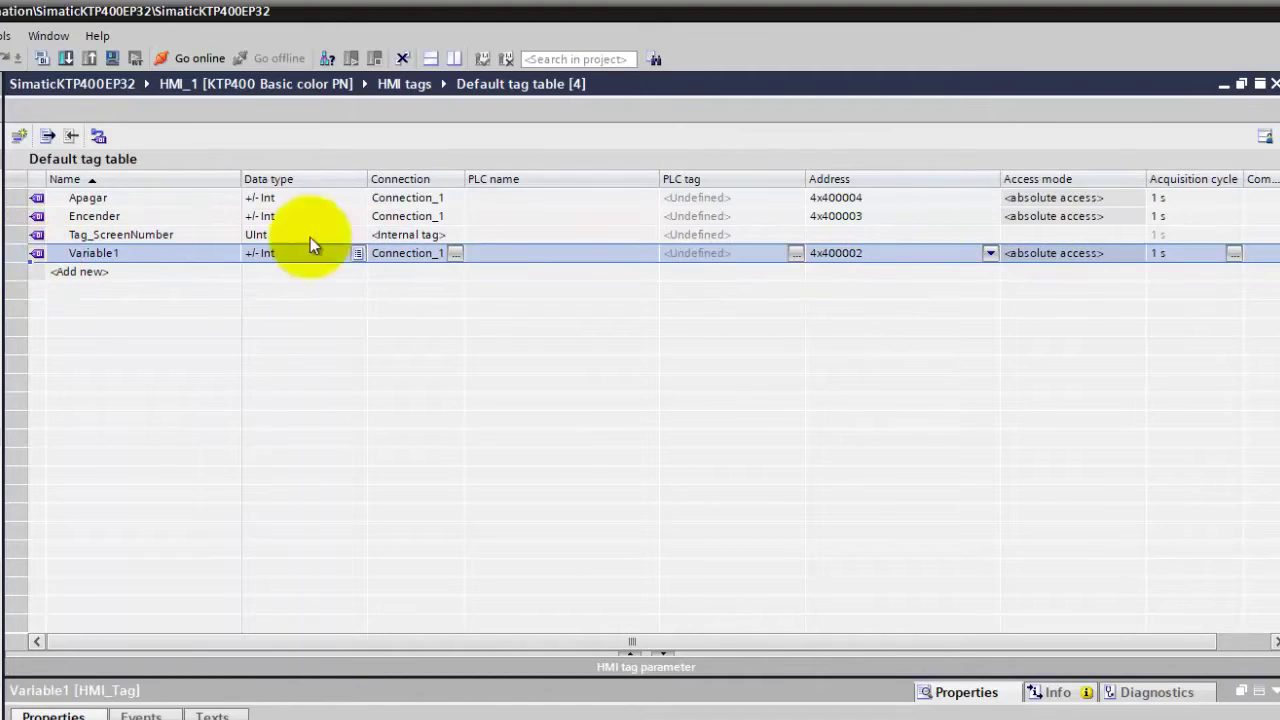
pyautogui.click(895, 218)
pyautogui.click(32, 216)
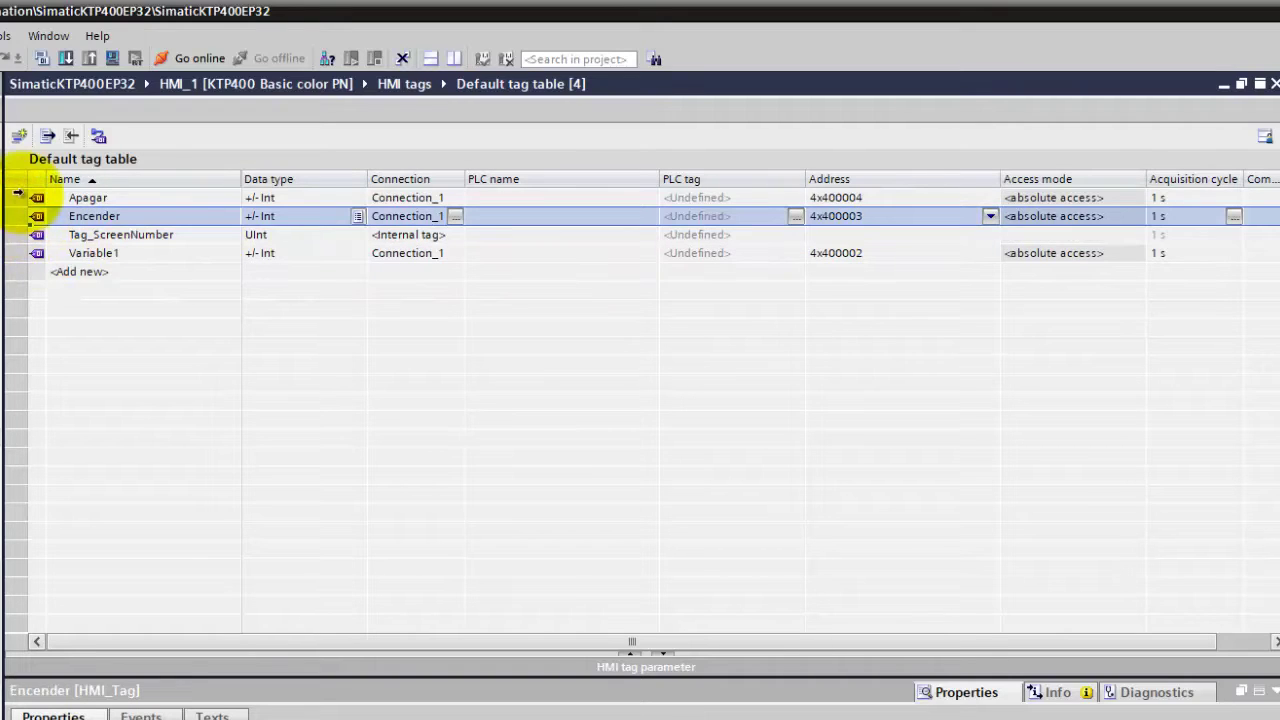
pyautogui.click(30, 198)
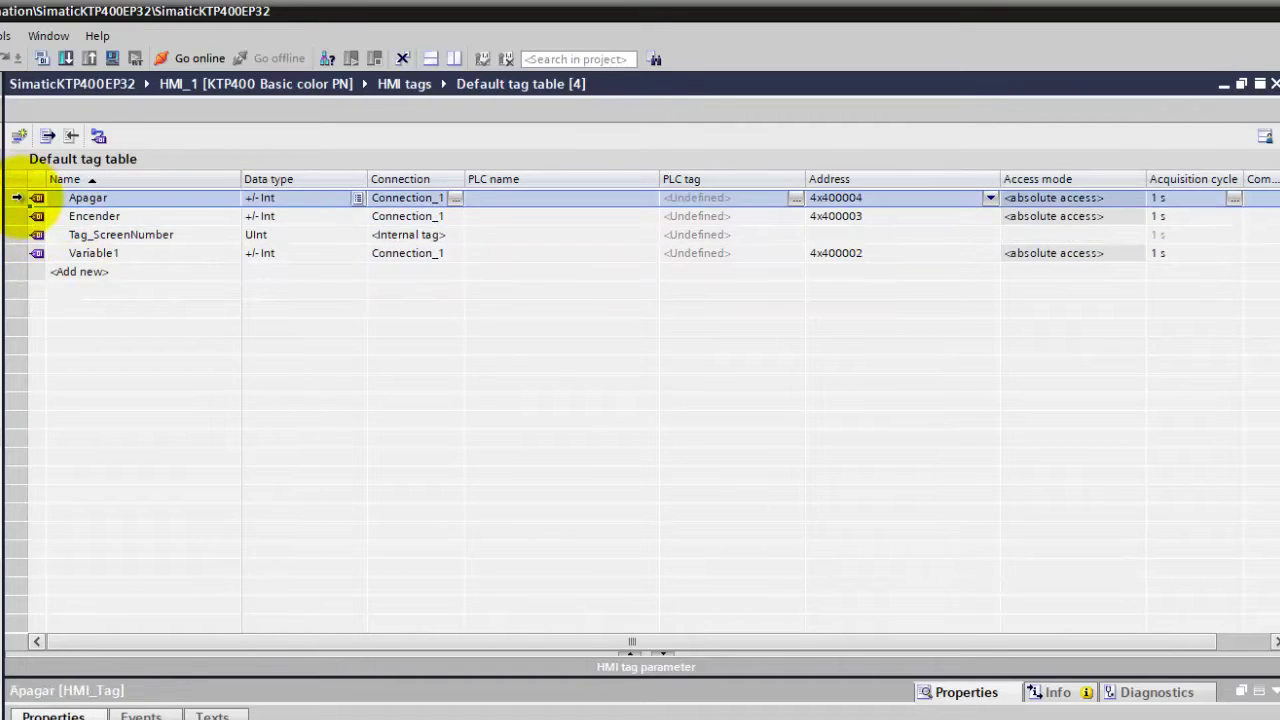
pyautogui.click(12, 216)
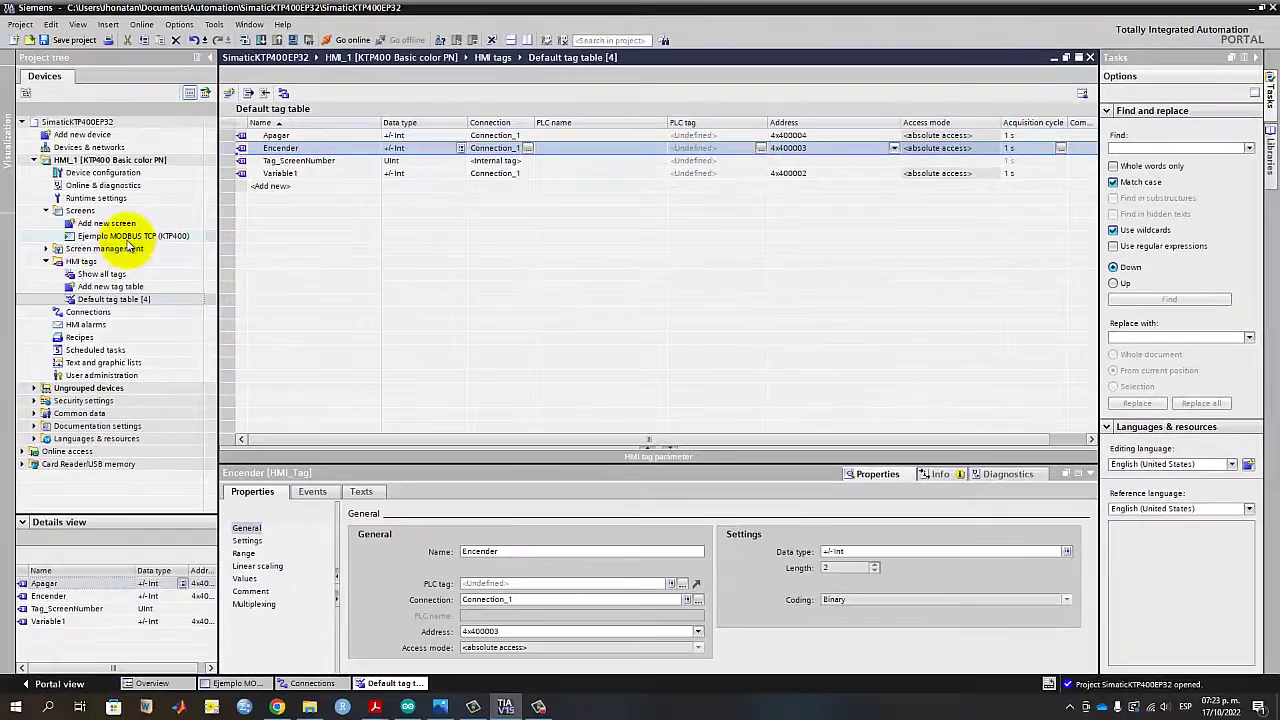
# Open the Ejemplo MODBUS TCP (KTP400) screen and assign Variable1 as the process tag of the temperature I/O field
pyautogui.doubleClick(92, 237)
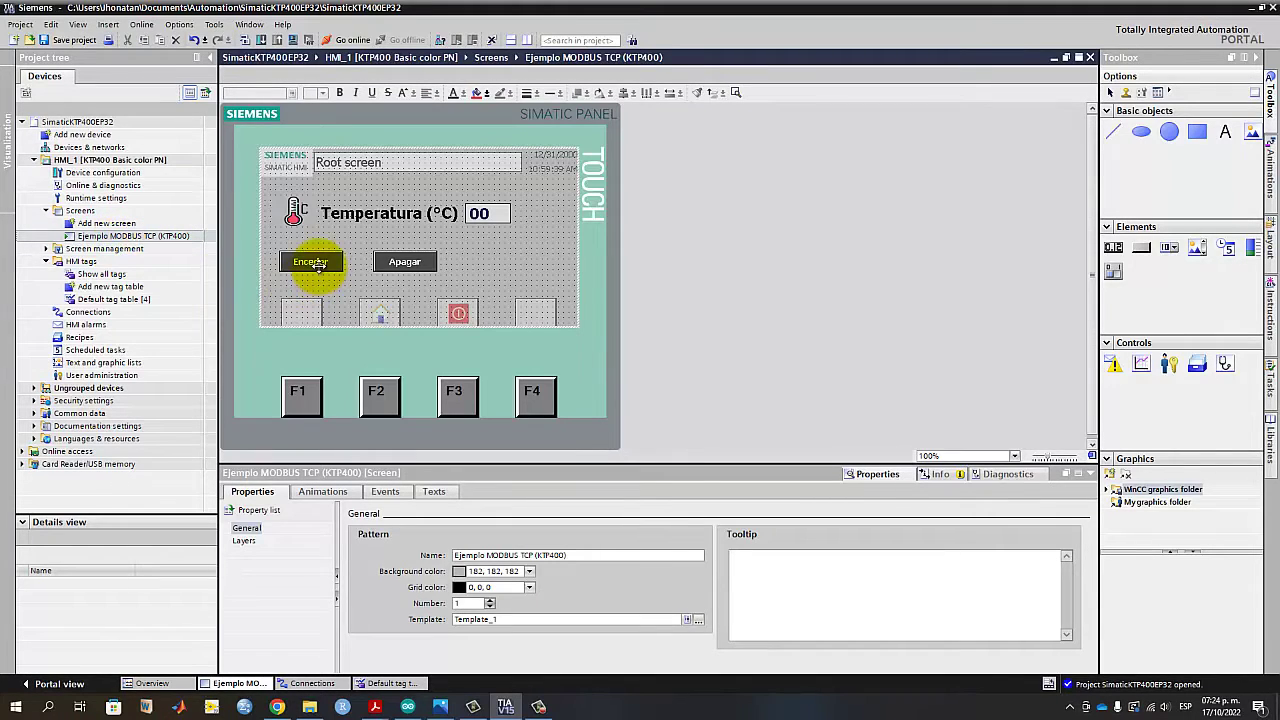
pyautogui.click(492, 216)
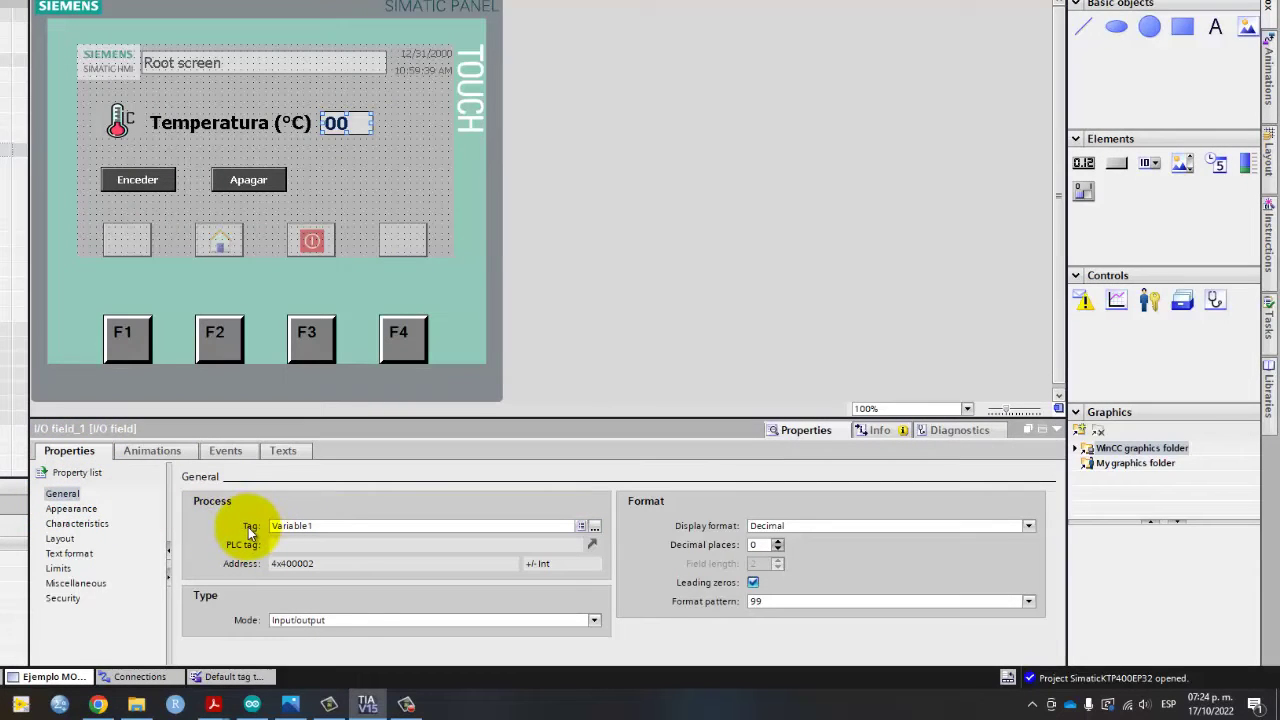
pyautogui.click(593, 526)
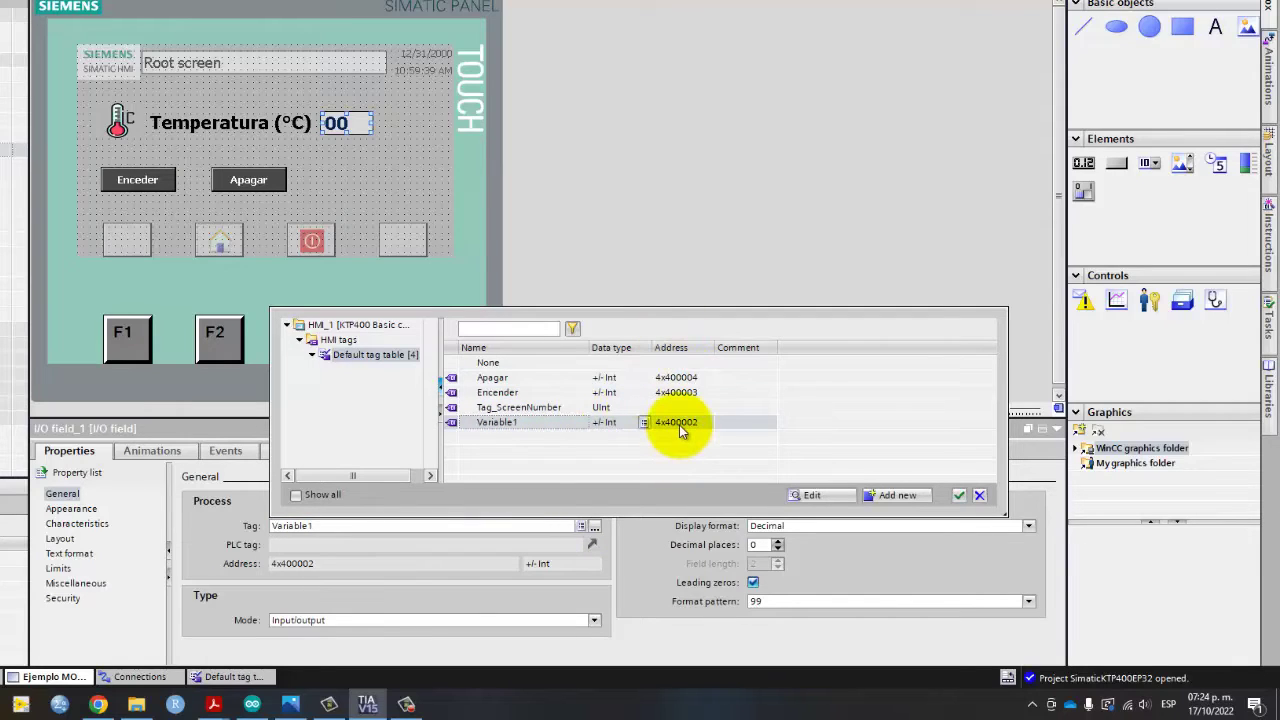
pyautogui.click(959, 495)
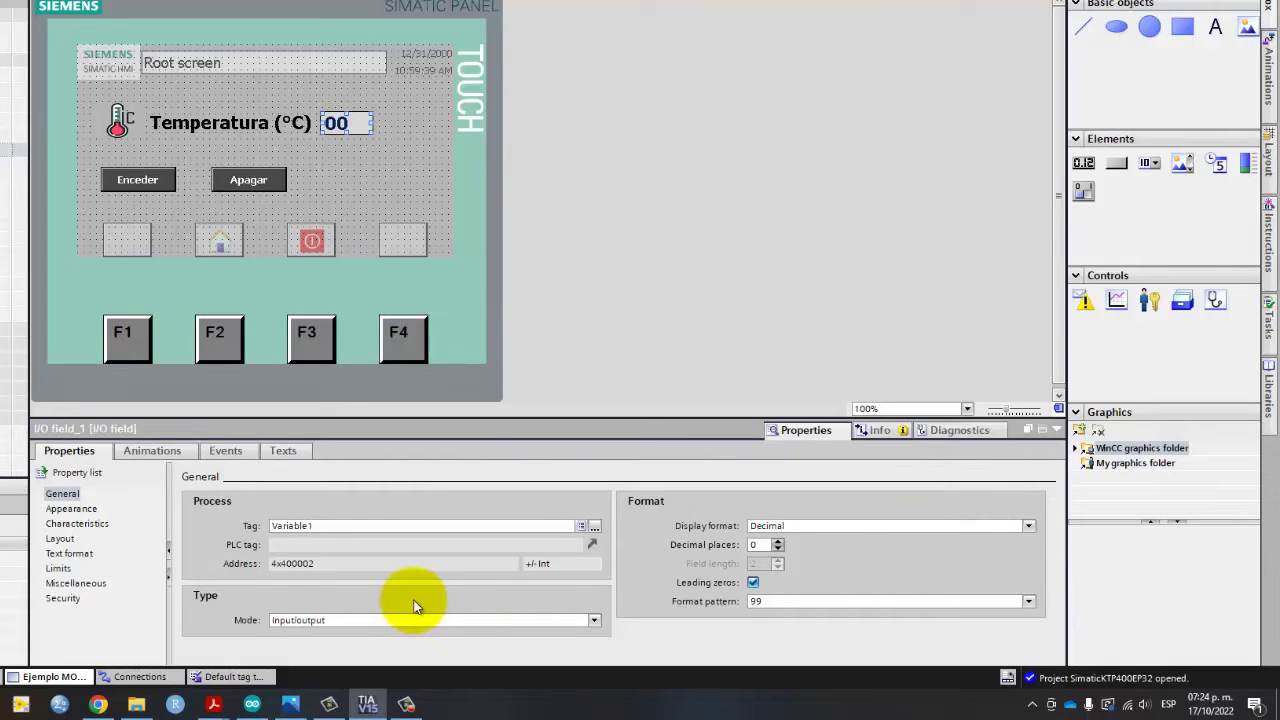
# Check the mode options and the format pattern of the temperature I/O field
pyautogui.click(292, 621)
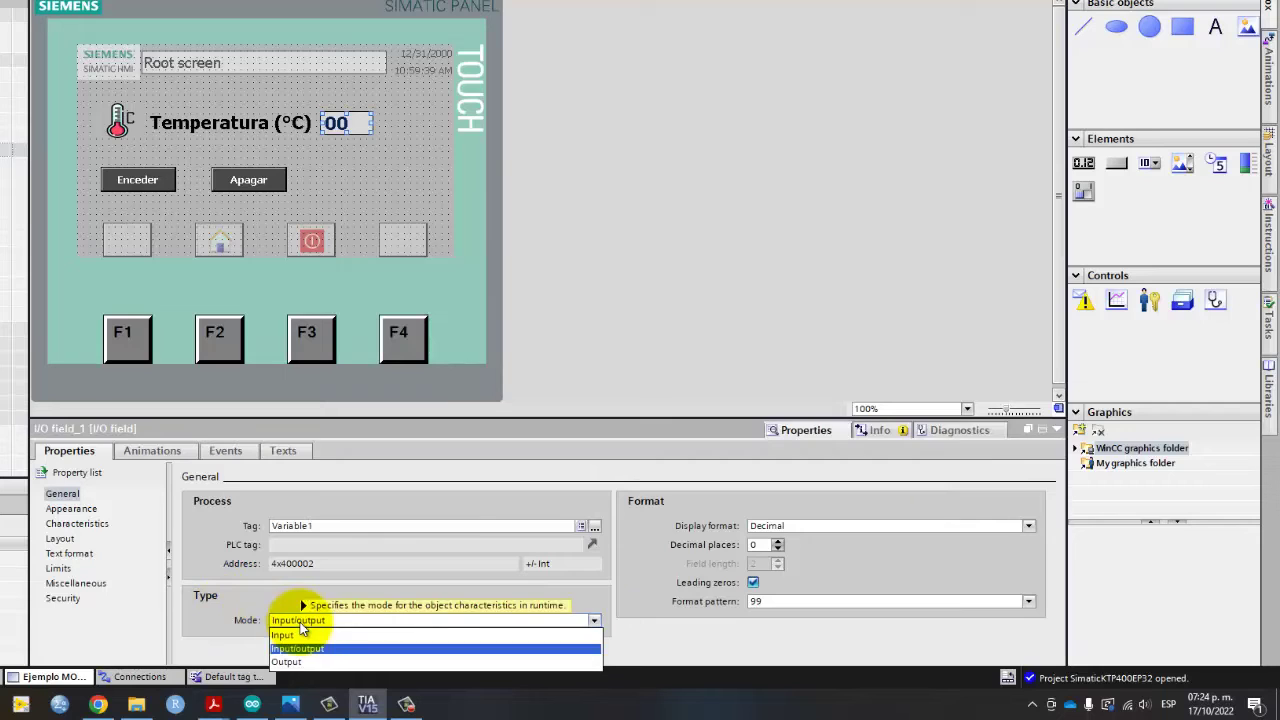
pyautogui.click(199, 617)
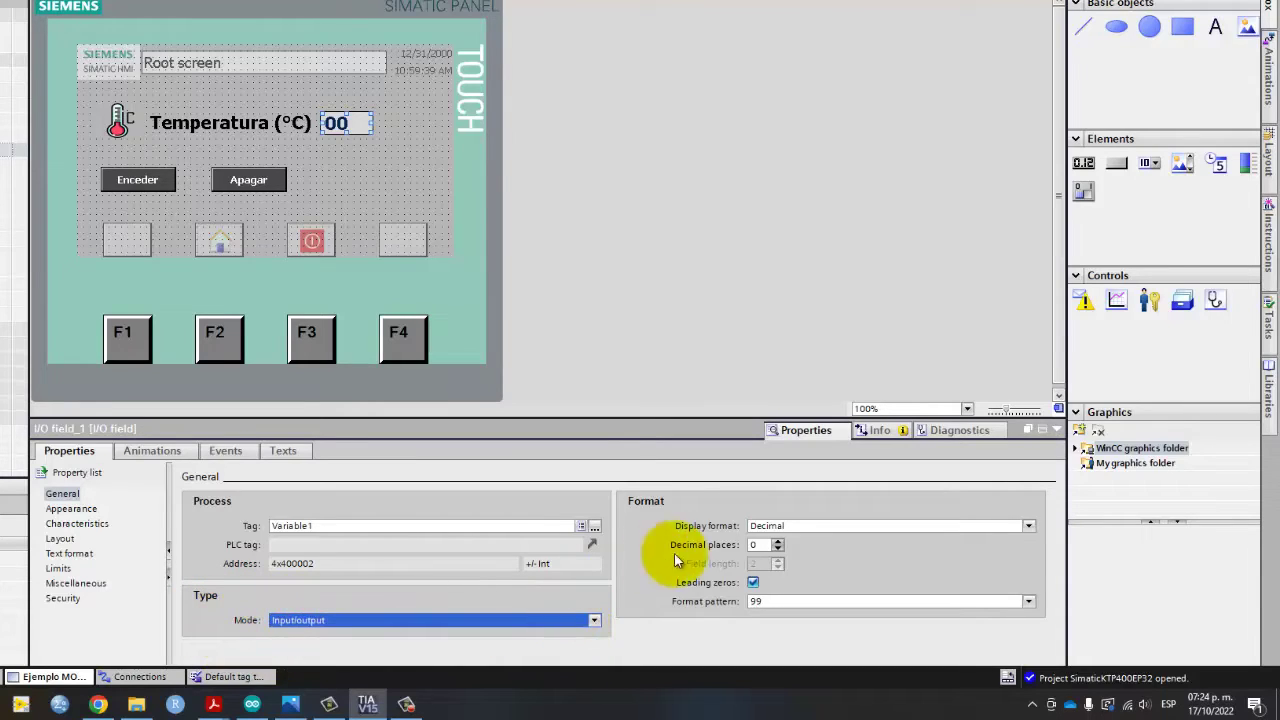
pyautogui.click(766, 601)
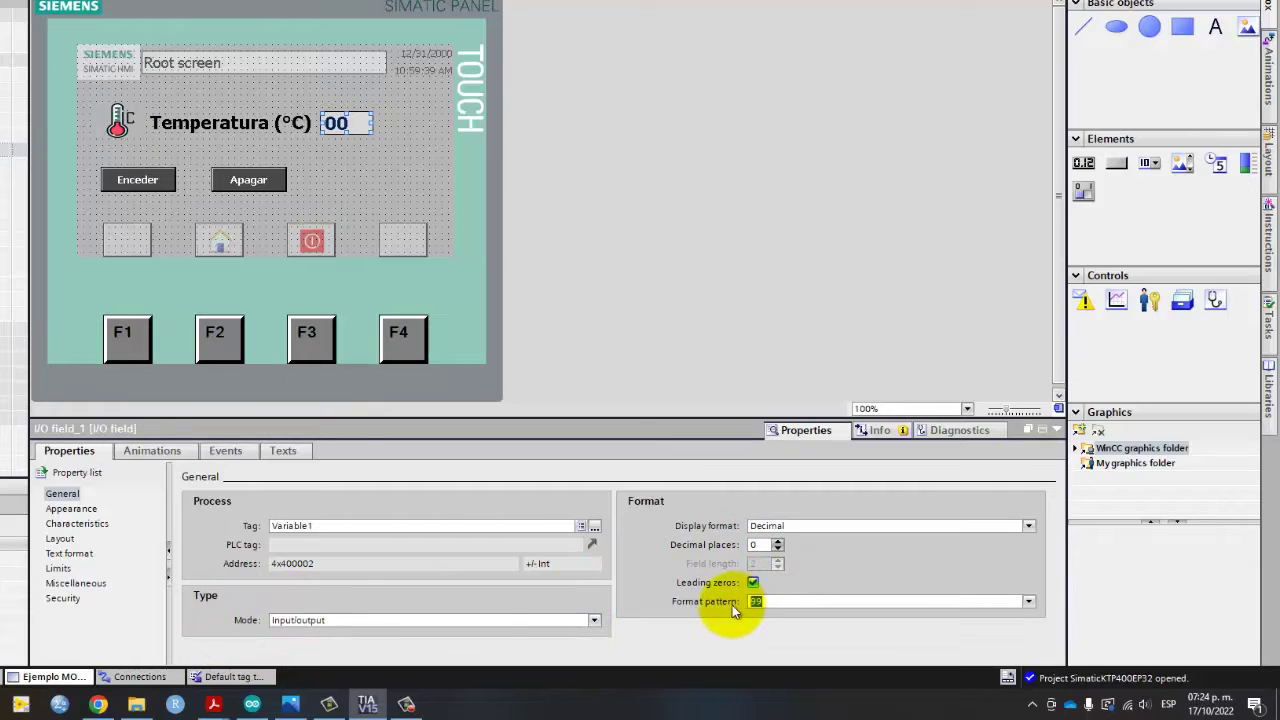
pyautogui.click(374, 161)
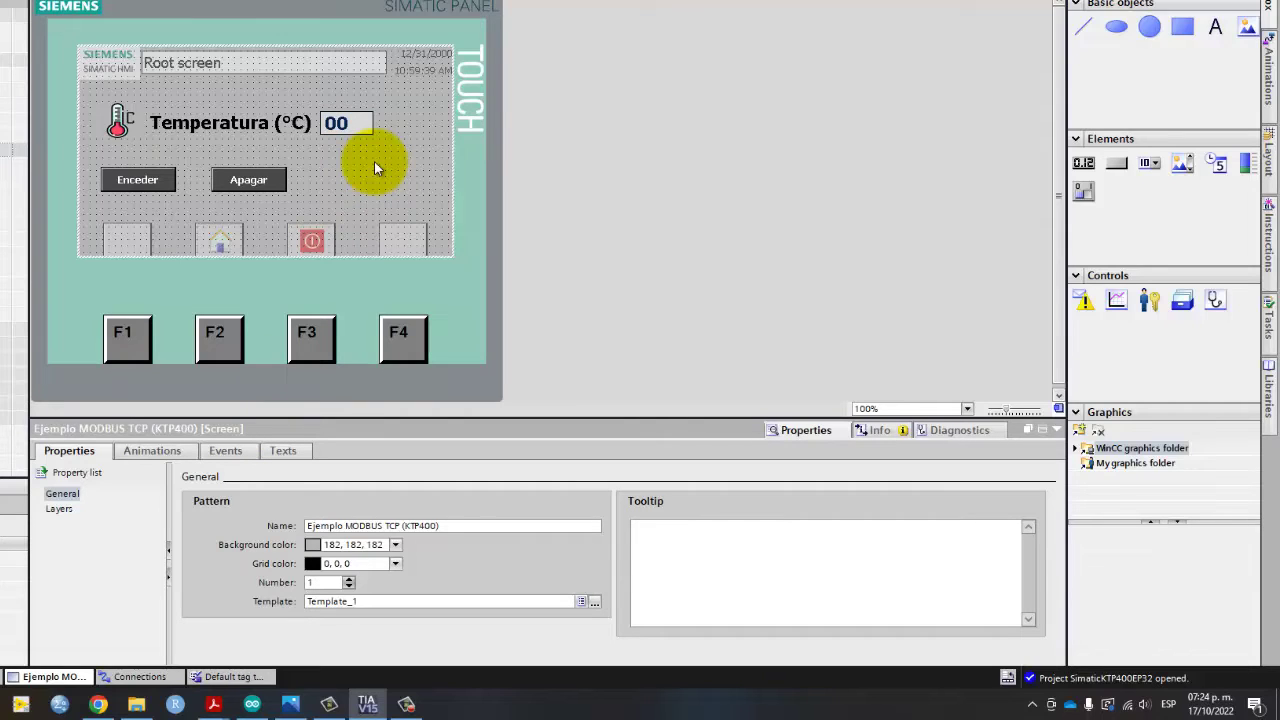
pyautogui.click(345, 126)
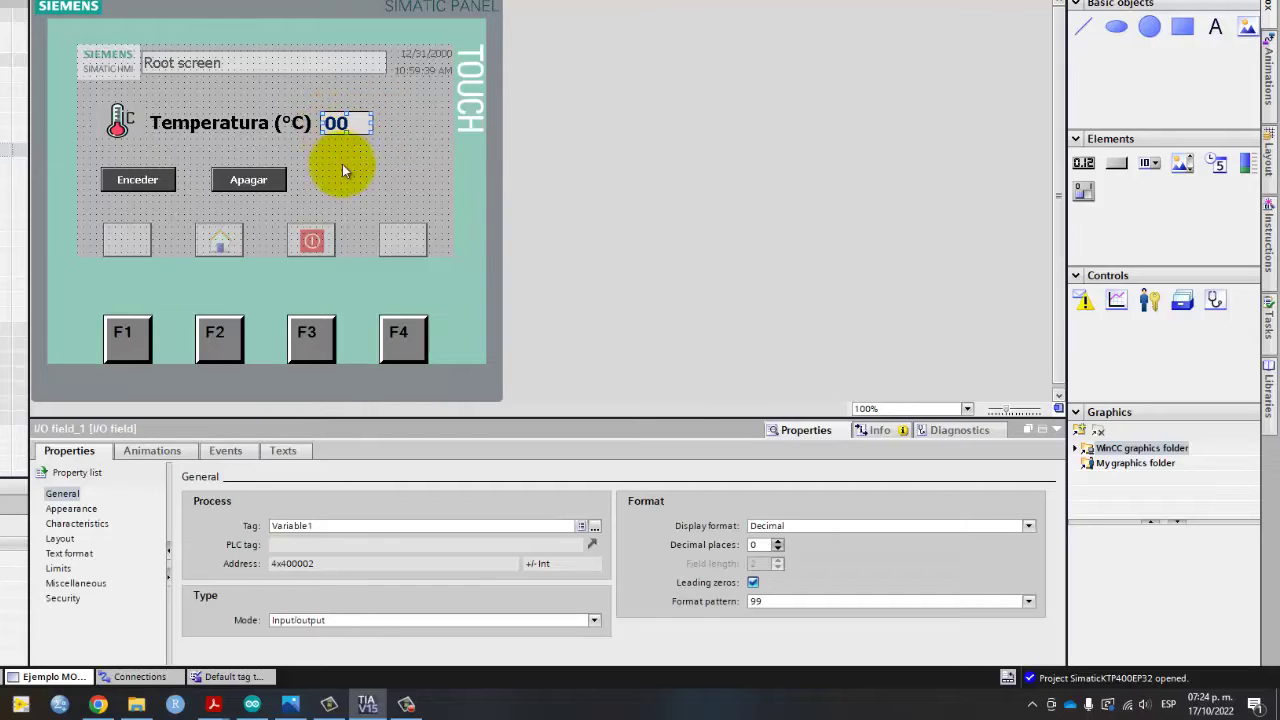
pyautogui.click(363, 190)
pyautogui.click(344, 123)
pyautogui.click(357, 167)
# Inspect the Enceder and Apagar buttons, and open the Click event of the Enceder button
pyautogui.click(140, 183)
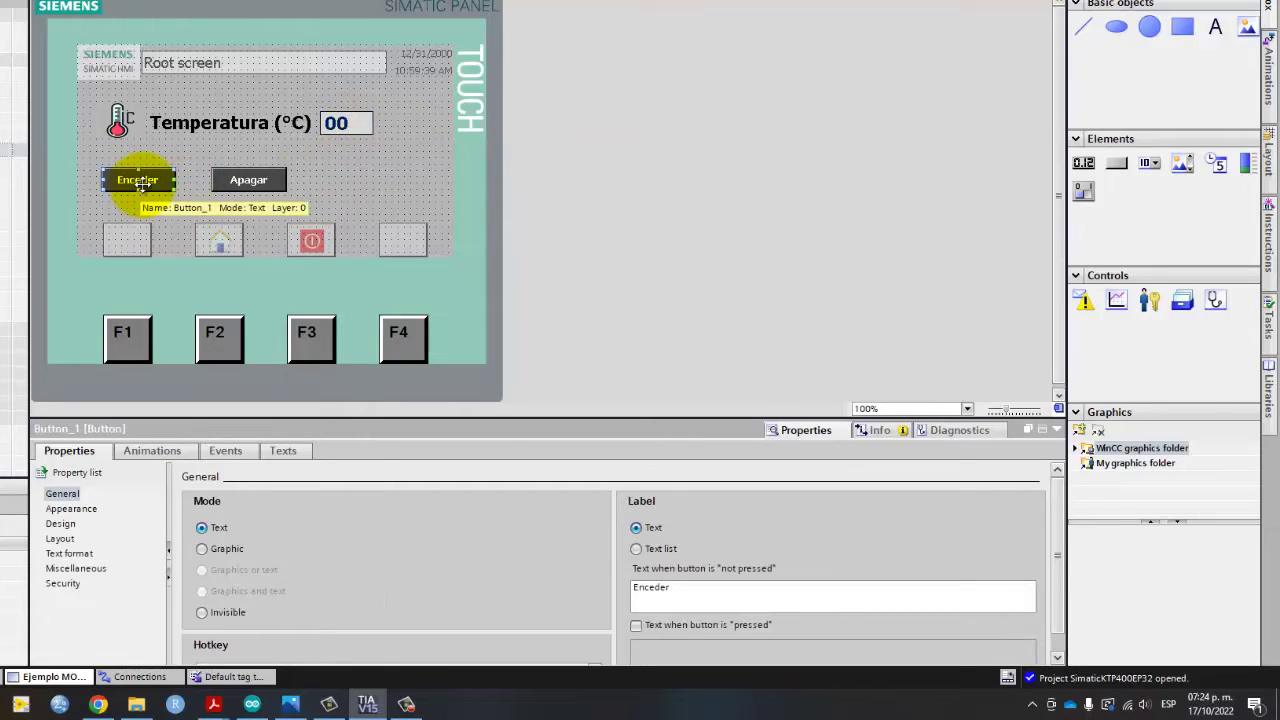
pyautogui.click(273, 180)
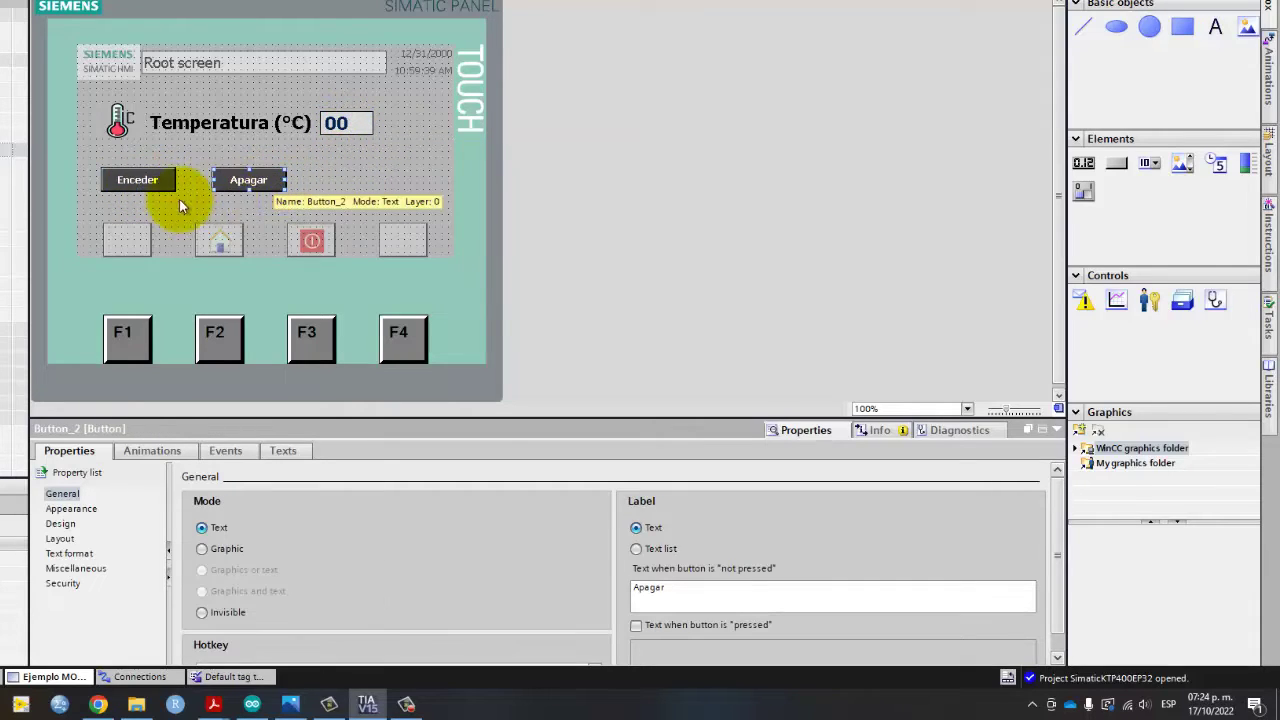
pyautogui.click(152, 180)
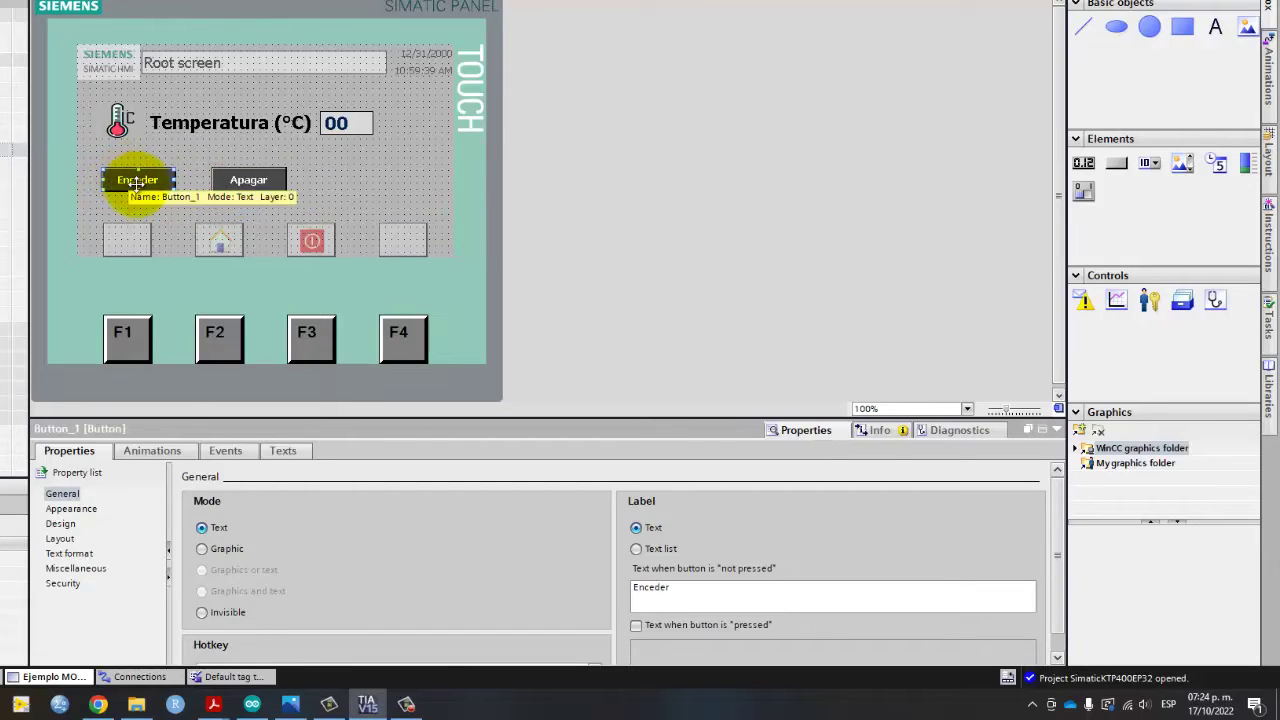
pyautogui.click(152, 451)
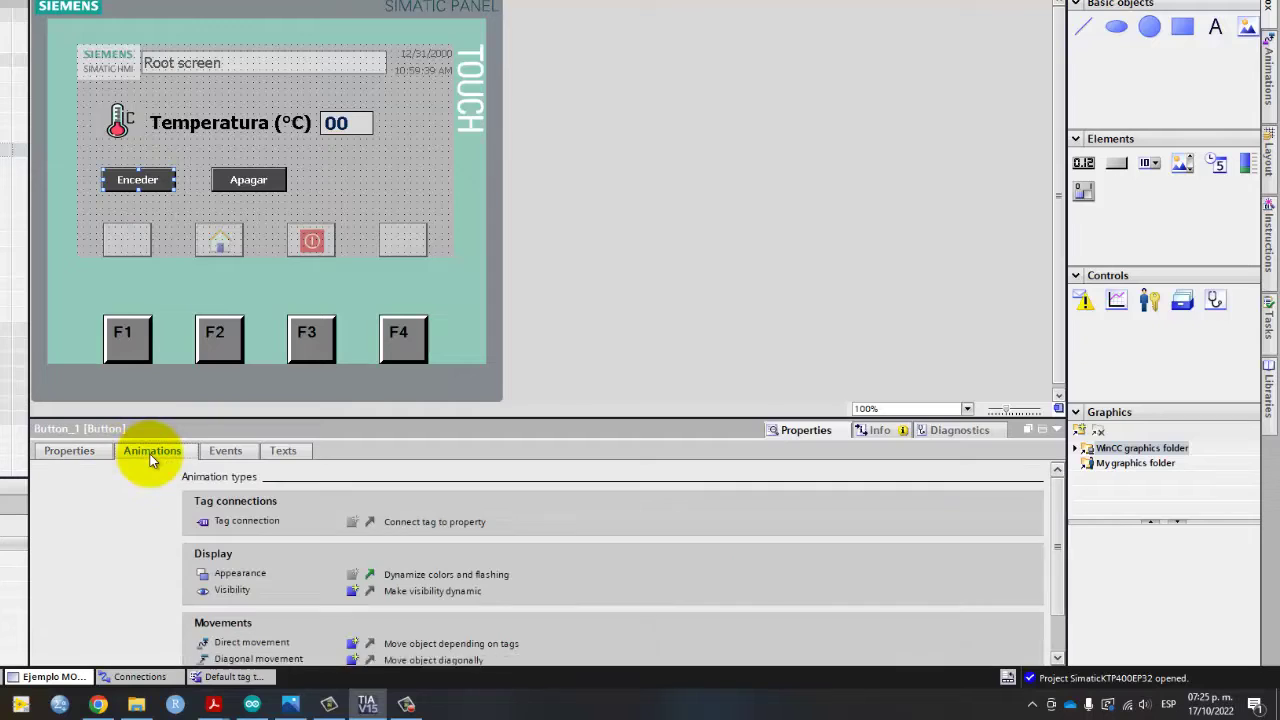
pyautogui.click(225, 451)
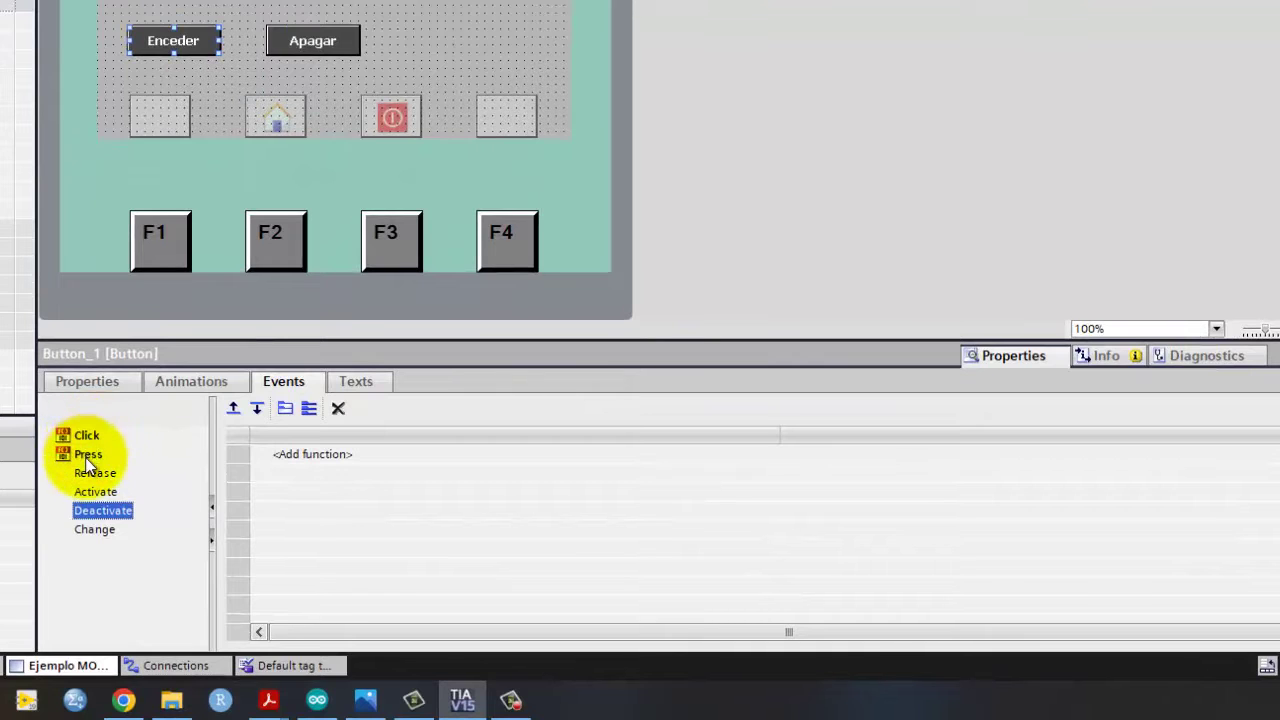
pyautogui.click(86, 437)
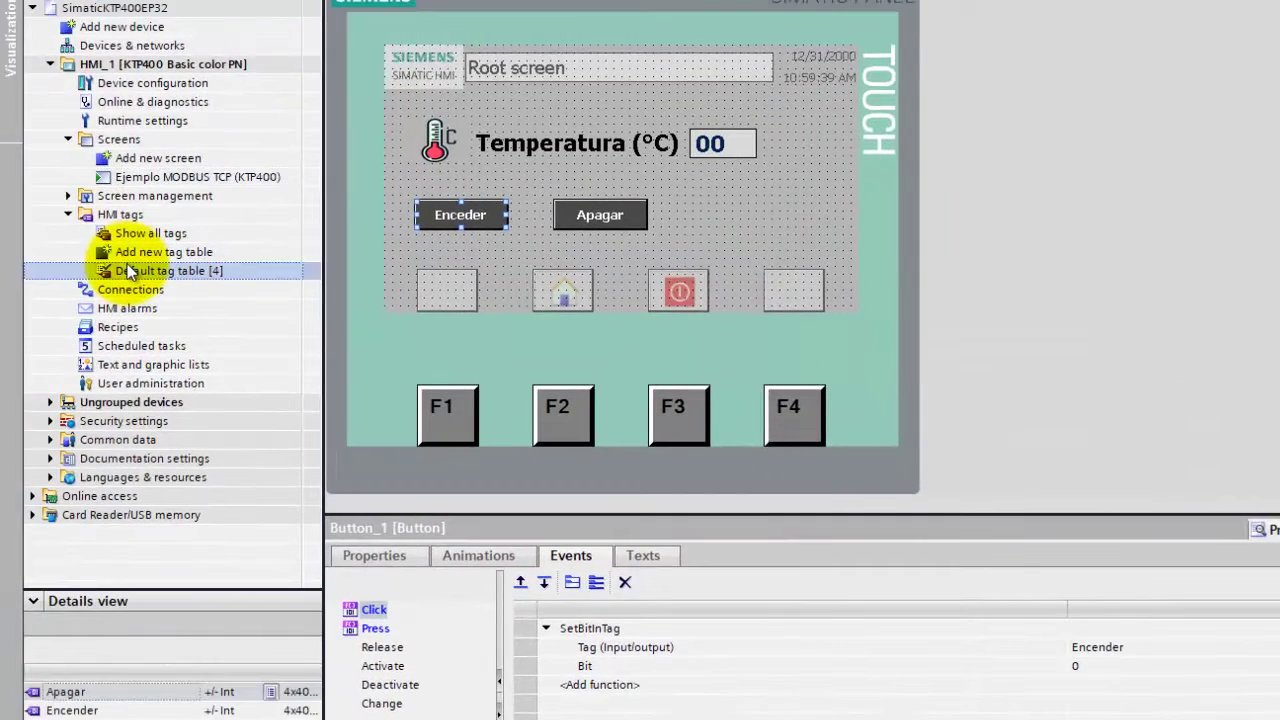
# Check the Encender entry in the default tag table, and return to the Enceder button's Click event on the screen
pyautogui.doubleClick(128, 272)
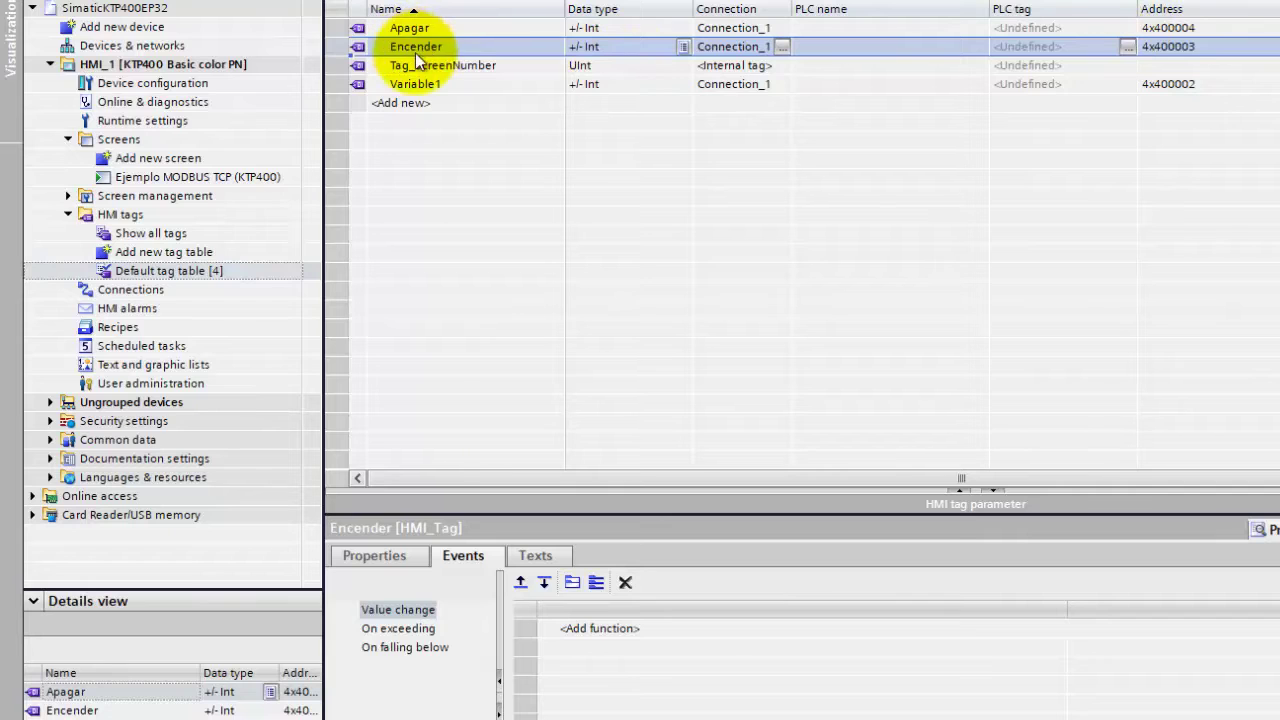
pyautogui.click(153, 180)
pyautogui.doubleClick(153, 180)
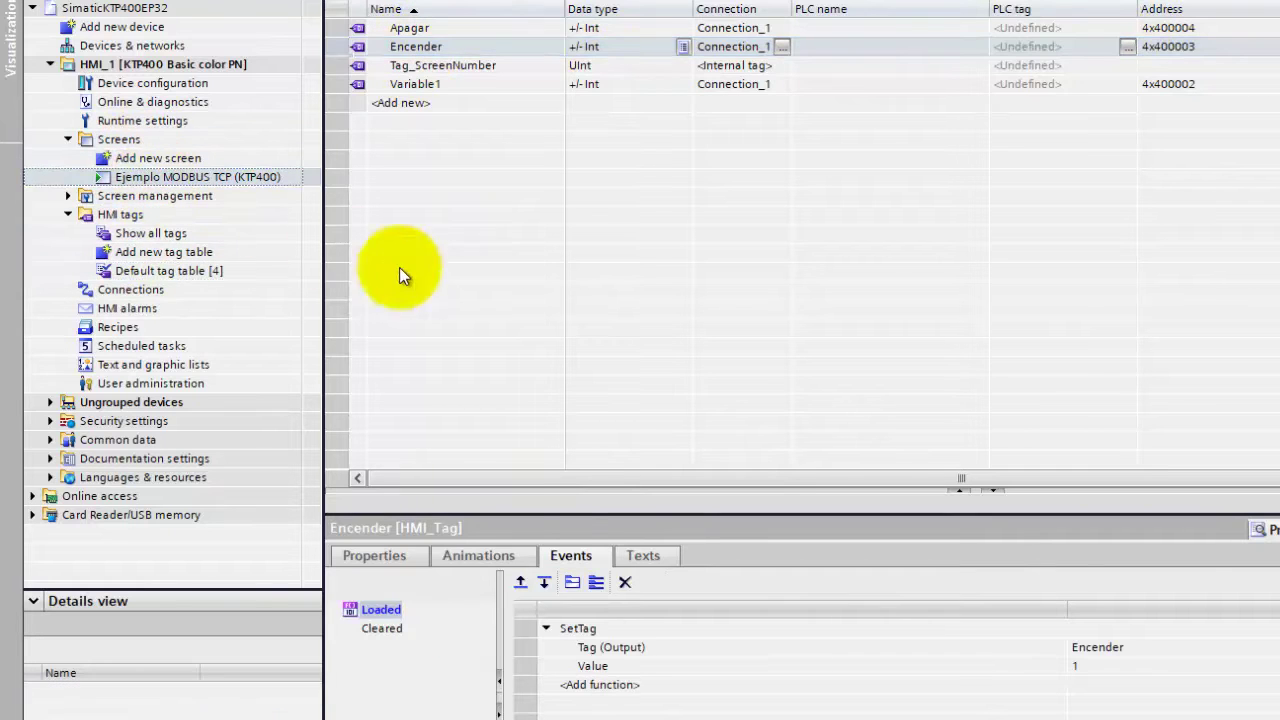
pyautogui.click(460, 214)
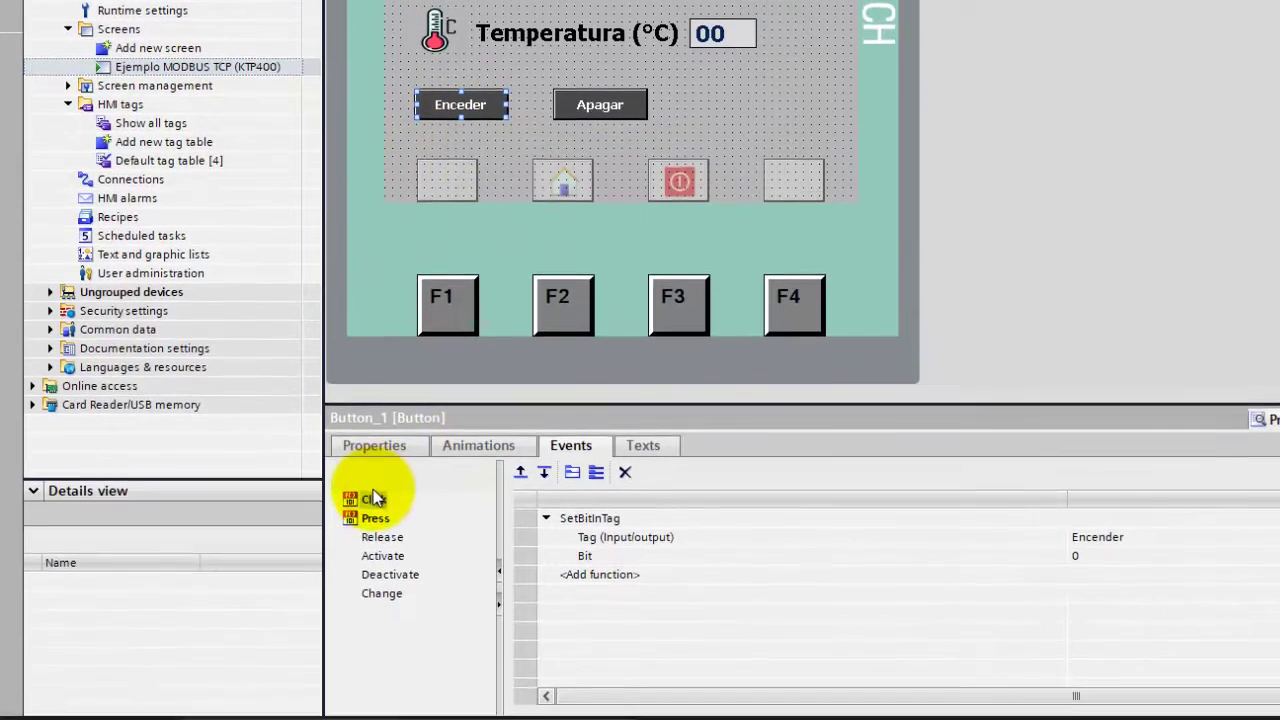
pyautogui.click(372, 609)
pyautogui.click(651, 507)
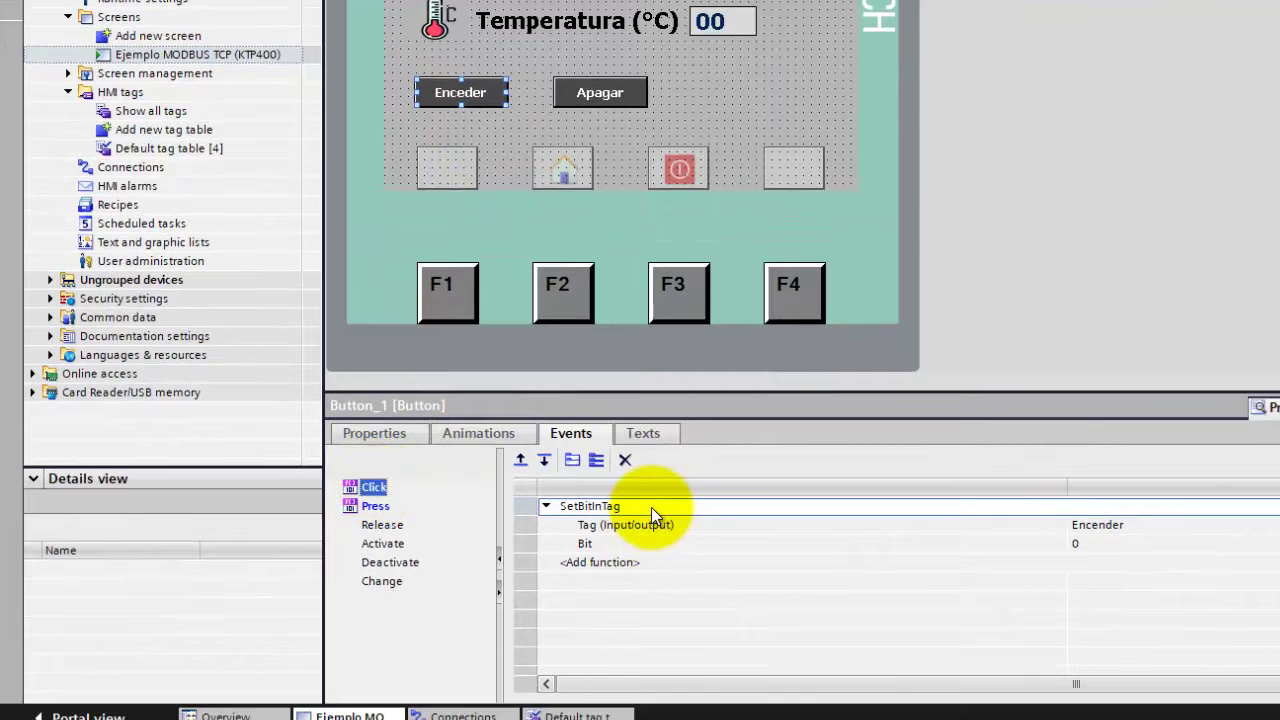
pyautogui.click(651, 507)
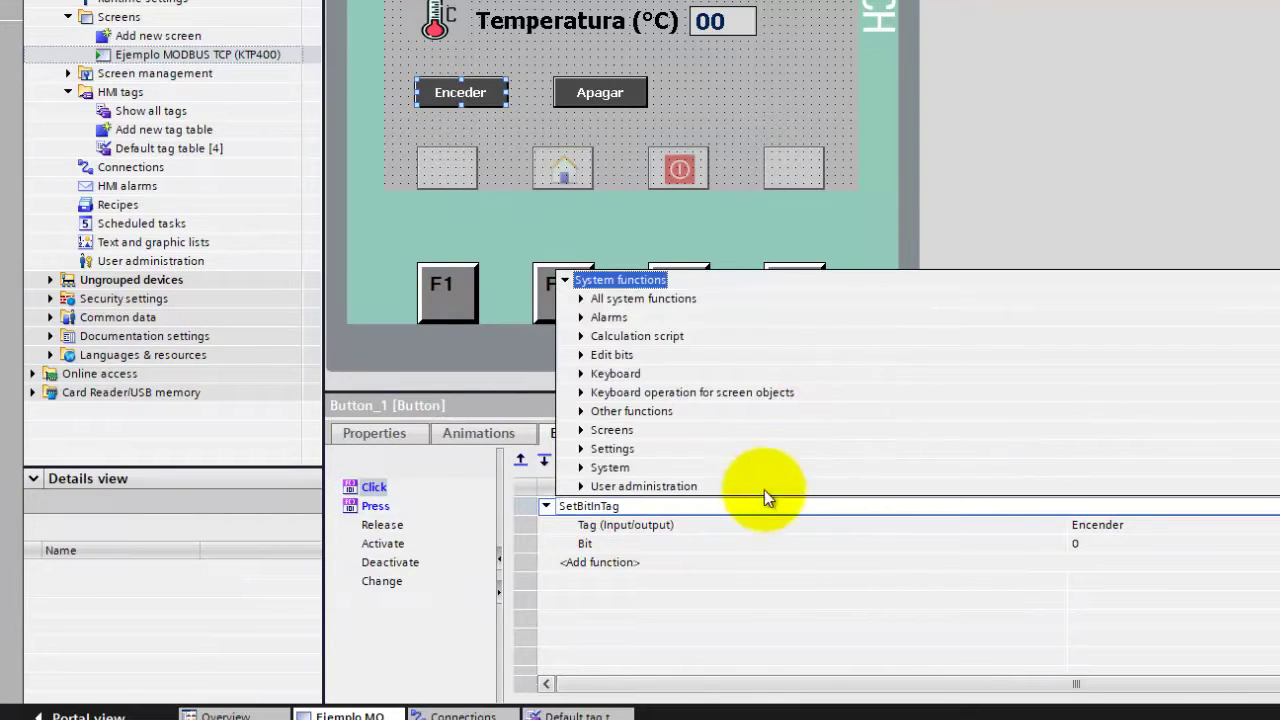
pyautogui.click(715, 544)
pyautogui.click(563, 508)
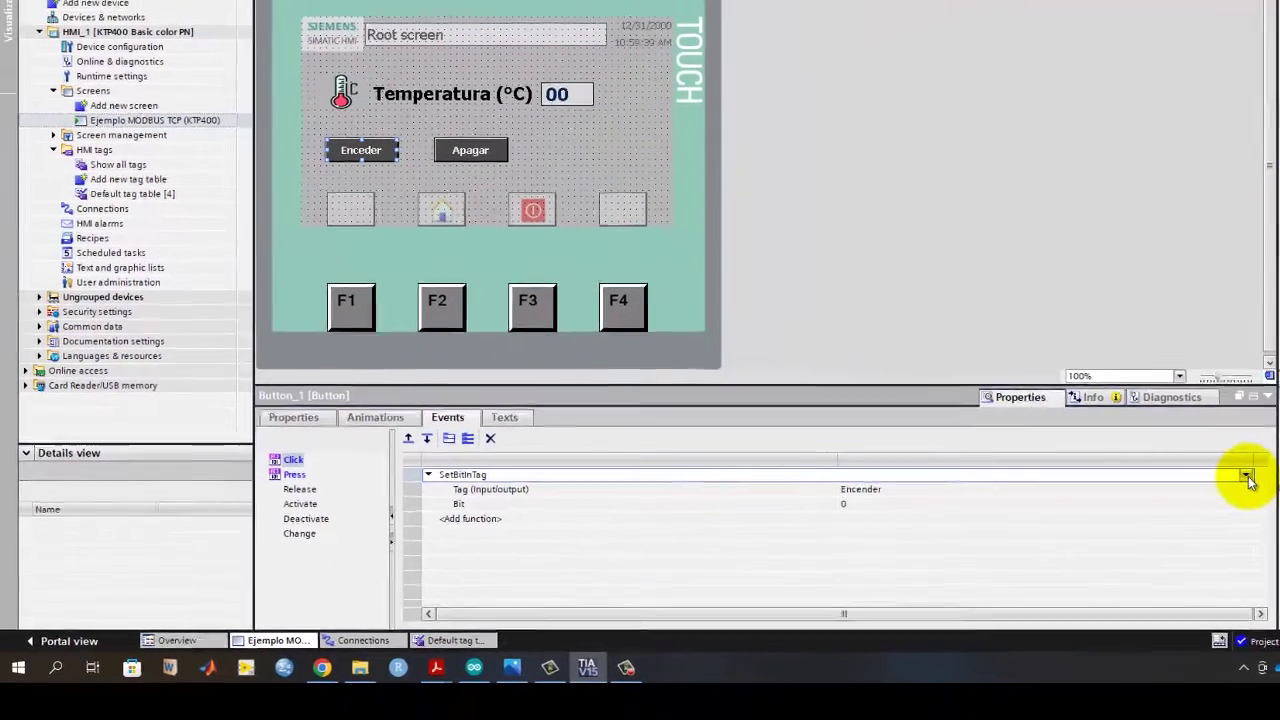
pyautogui.click(1246, 475)
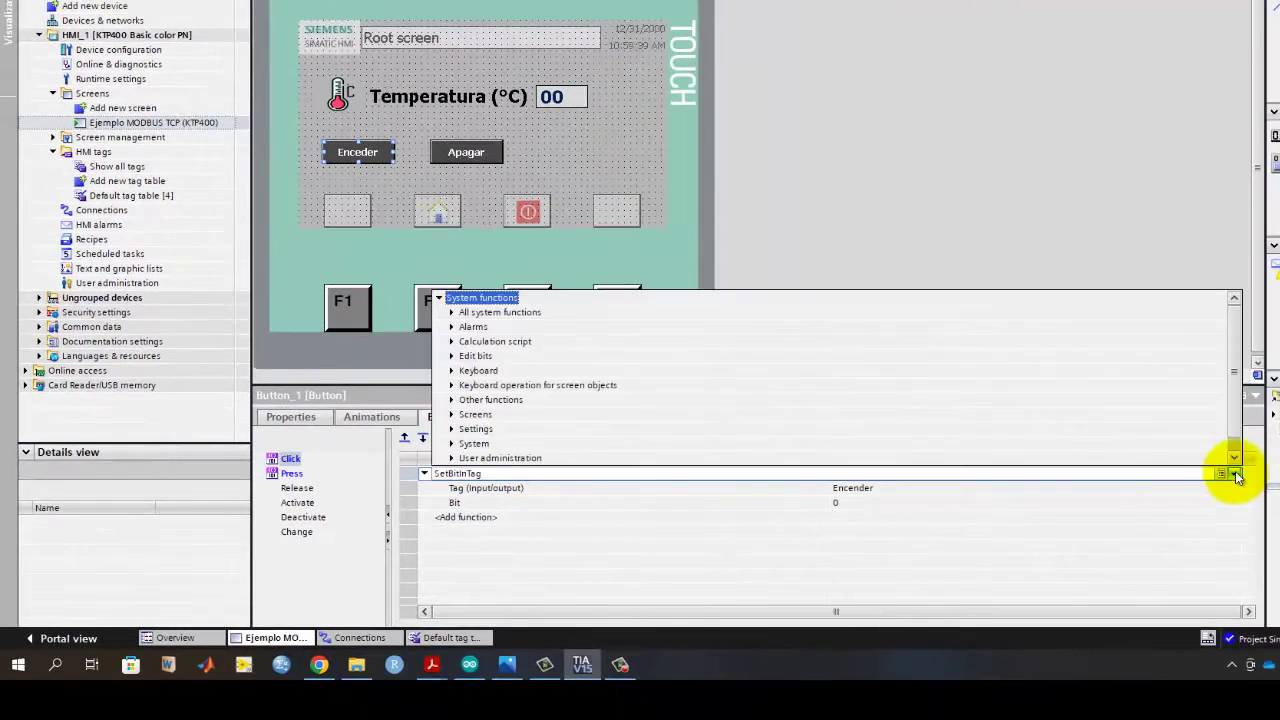
pyautogui.click(572, 503)
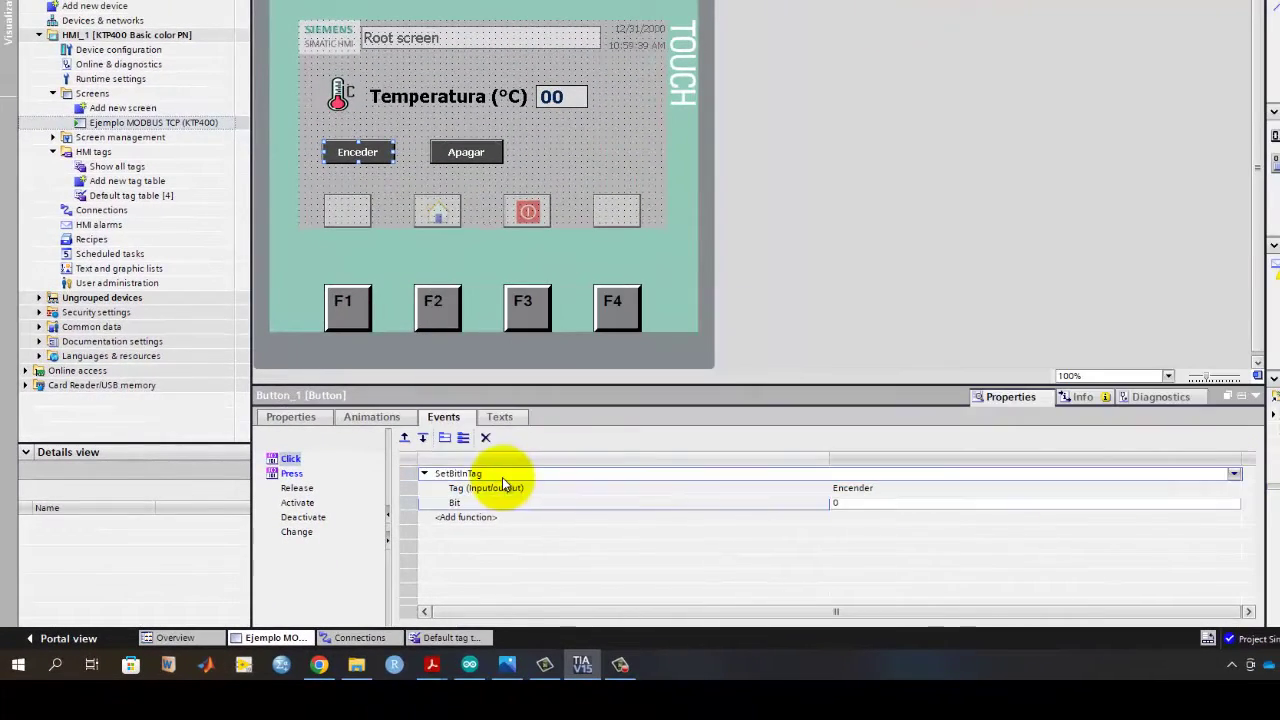
# Choose SetBitInTag from the Edit bits functions for the Enceder button's Click event, with Encender as its input/output tag
pyautogui.click(1234, 474)
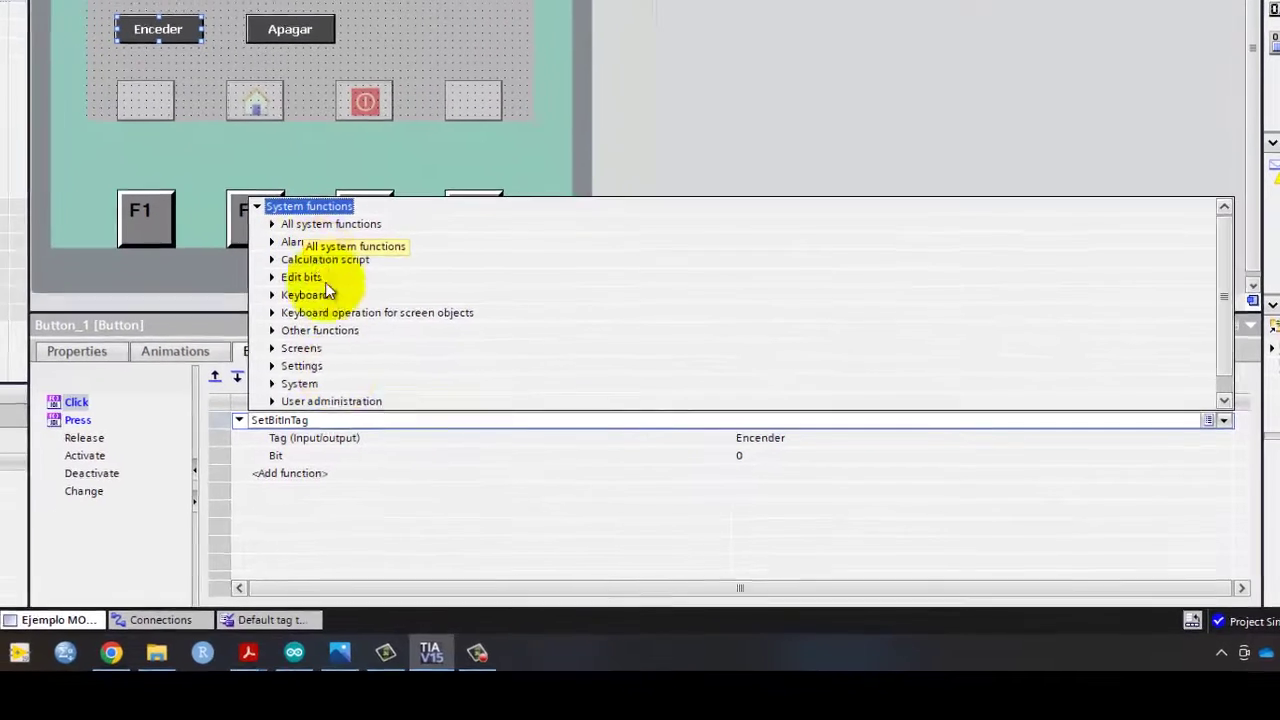
pyautogui.click(270, 276)
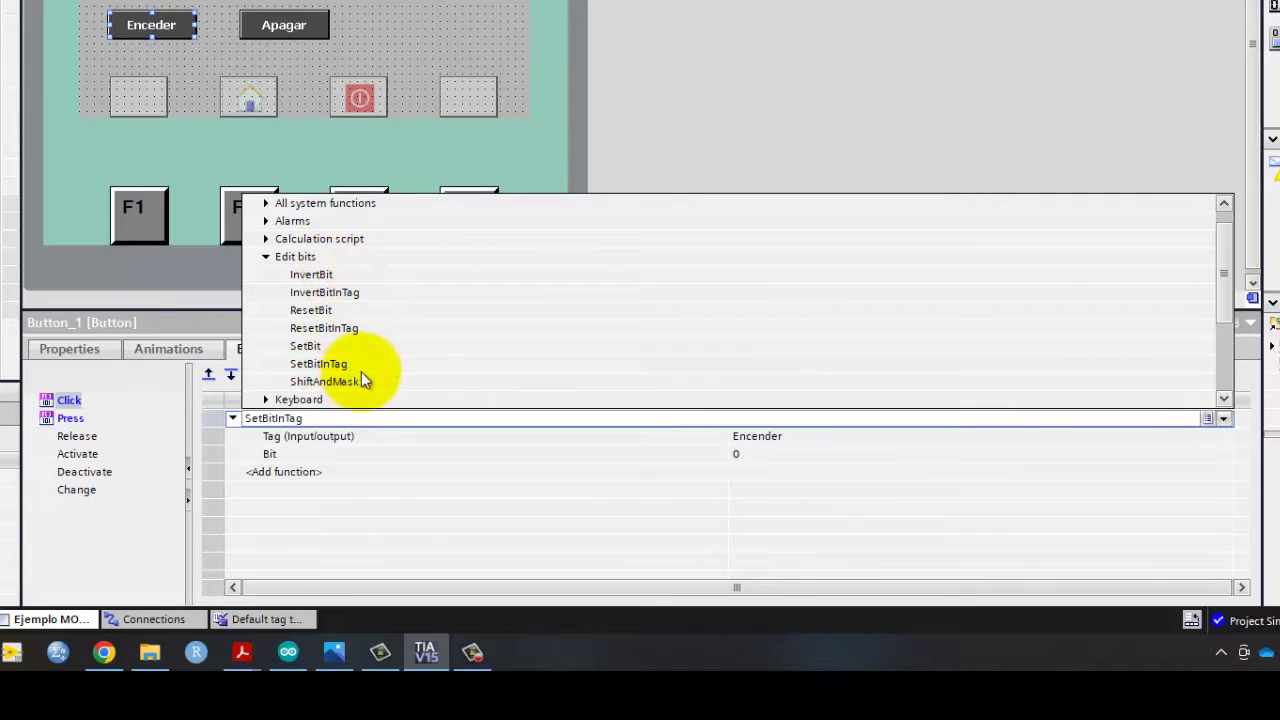
pyautogui.click(329, 366)
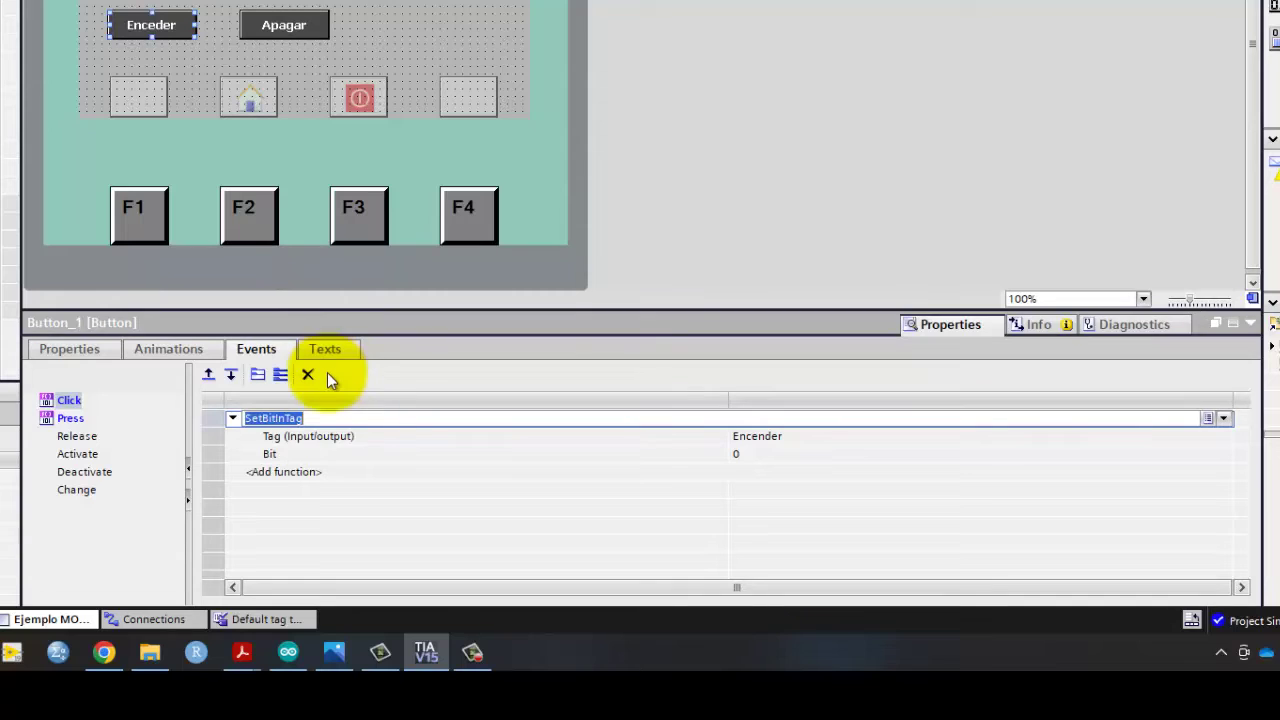
pyautogui.click(336, 443)
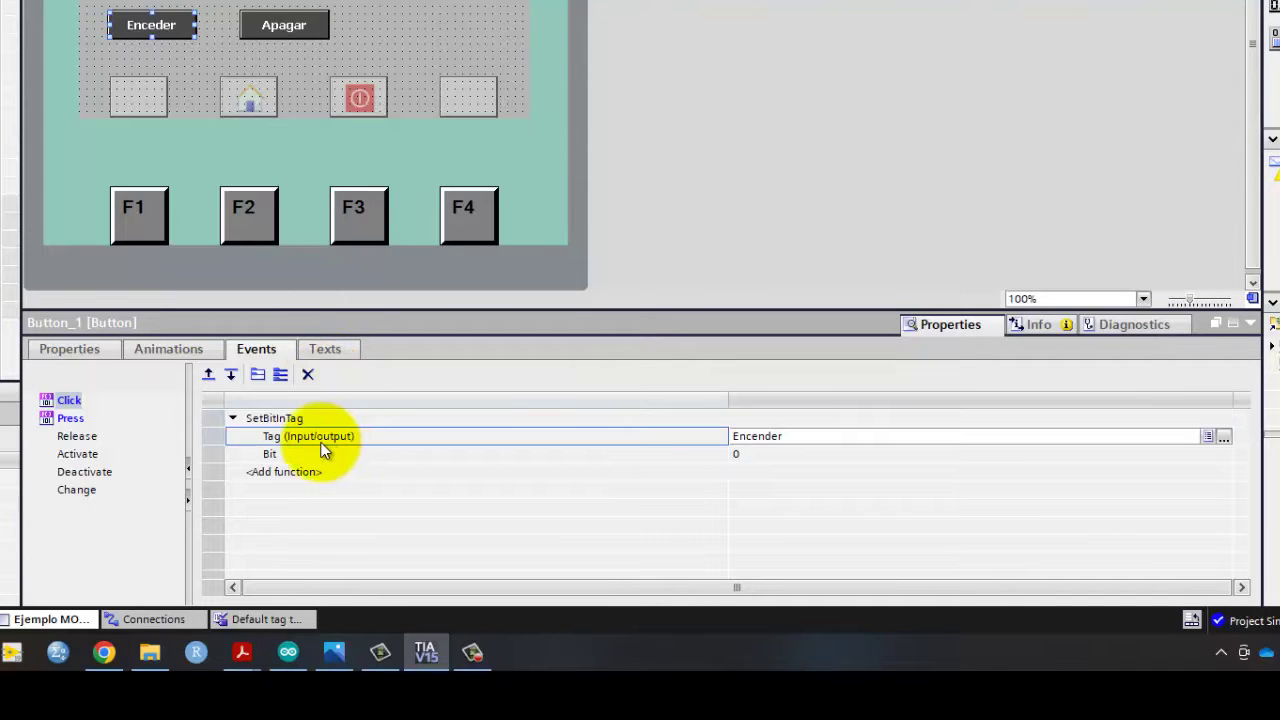
pyautogui.click(935, 437)
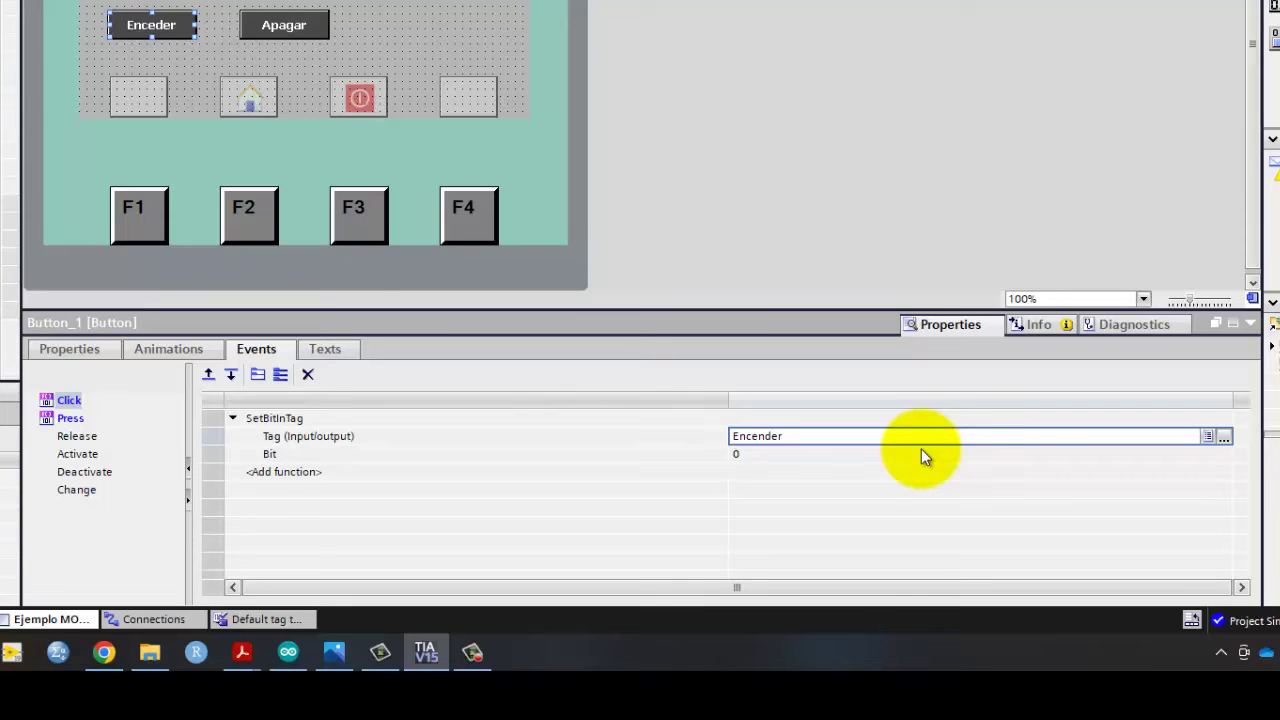
pyautogui.click(1224, 437)
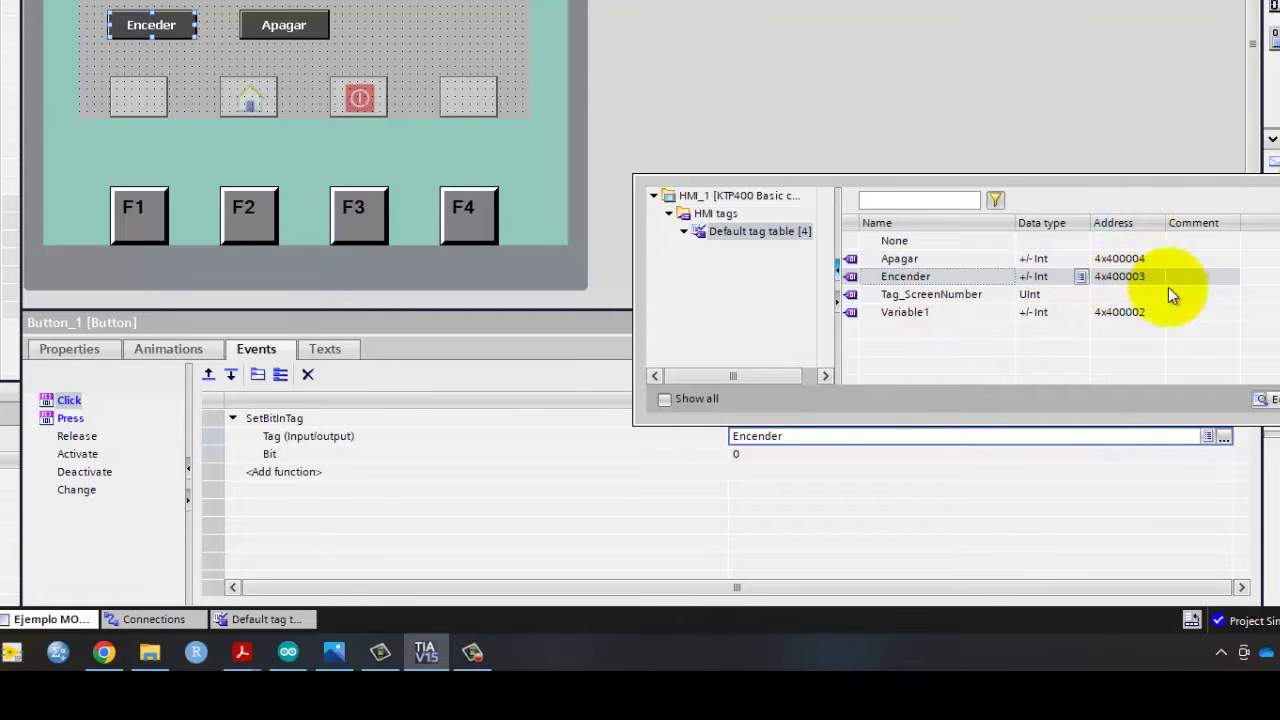
pyautogui.click(1240, 398)
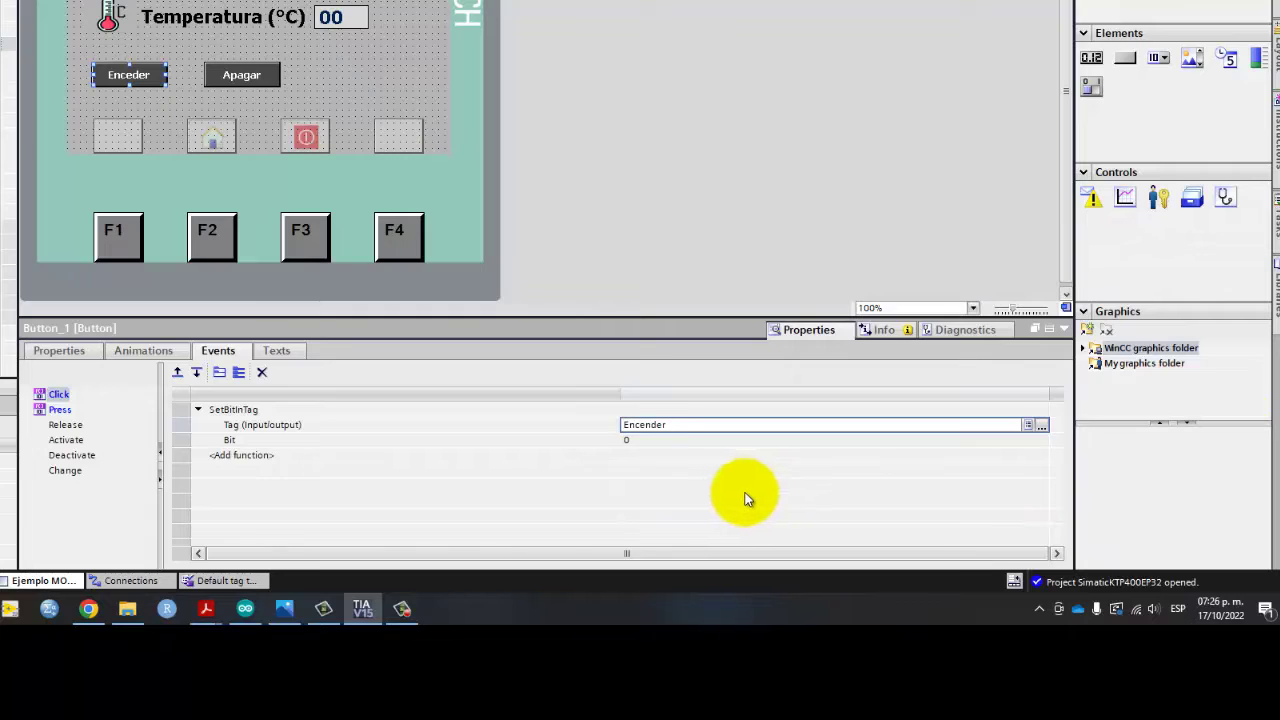
# Review the Bit parameter of the SetBitInTag function in the Enceder button's Click event
pyautogui.click(250, 442)
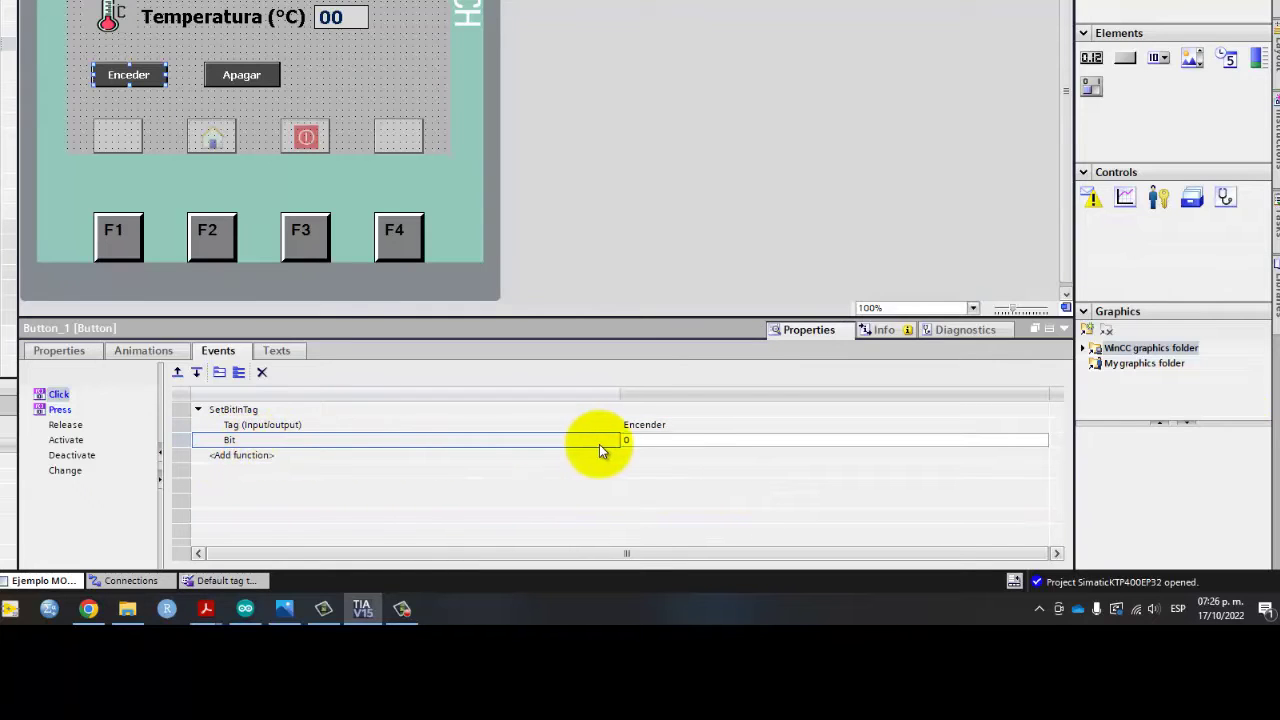
pyautogui.click(634, 444)
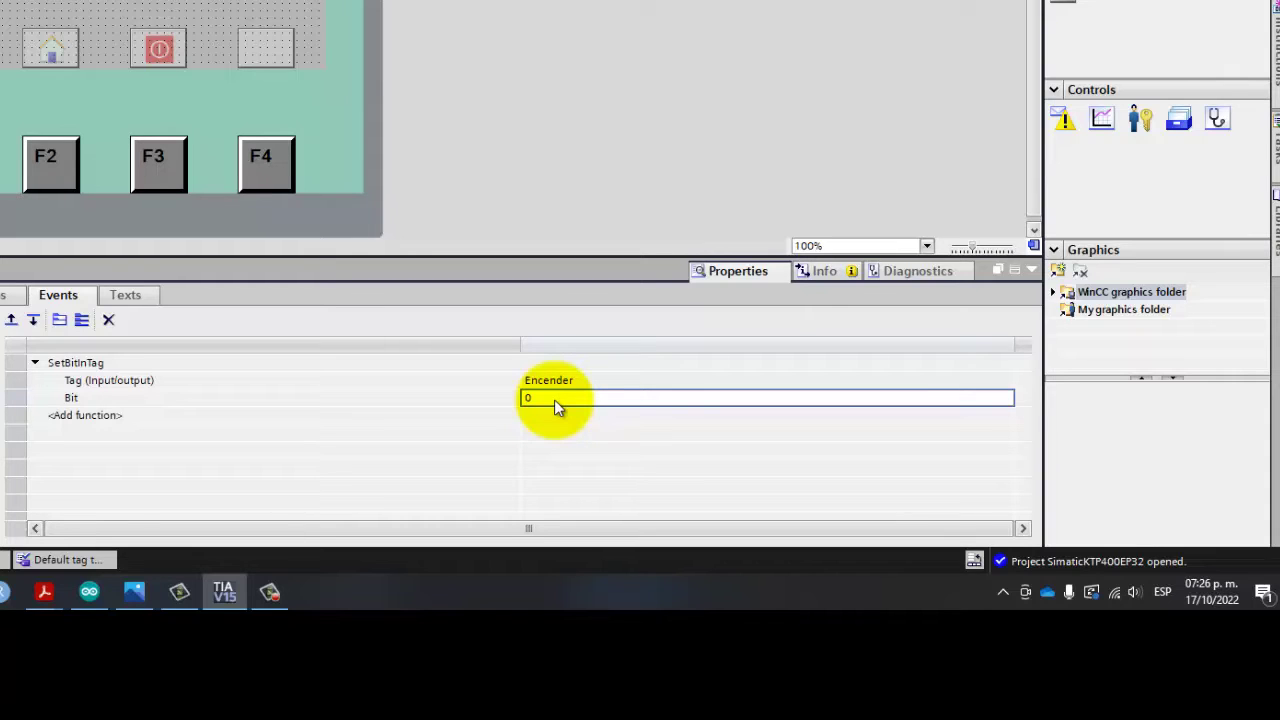
pyautogui.click(550, 418)
pyautogui.click(547, 399)
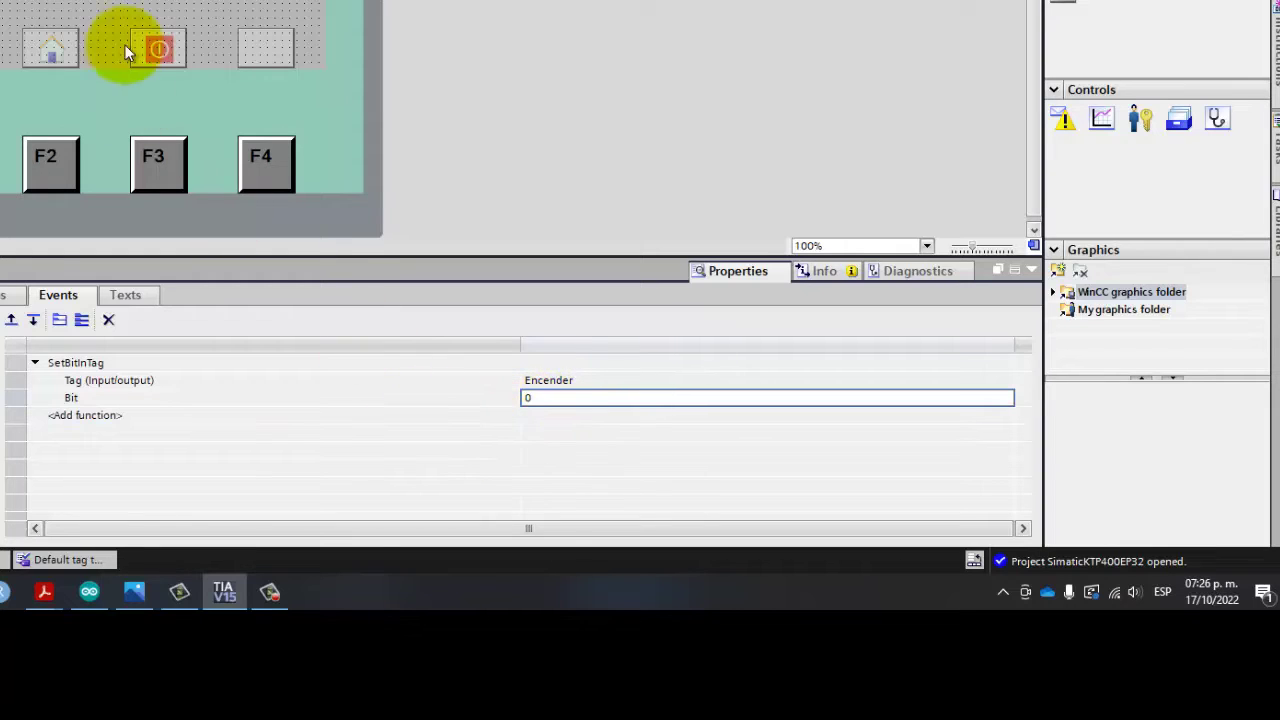
pyautogui.click(97, 8)
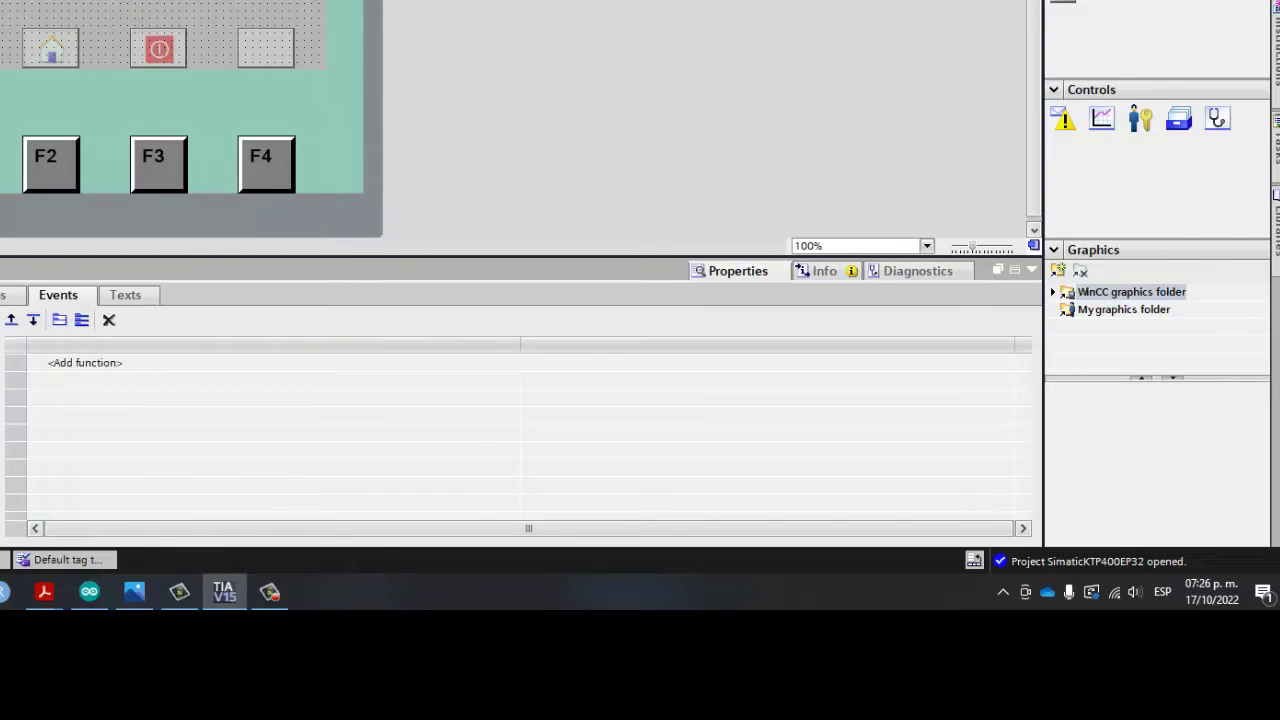
pyautogui.click(1, 3)
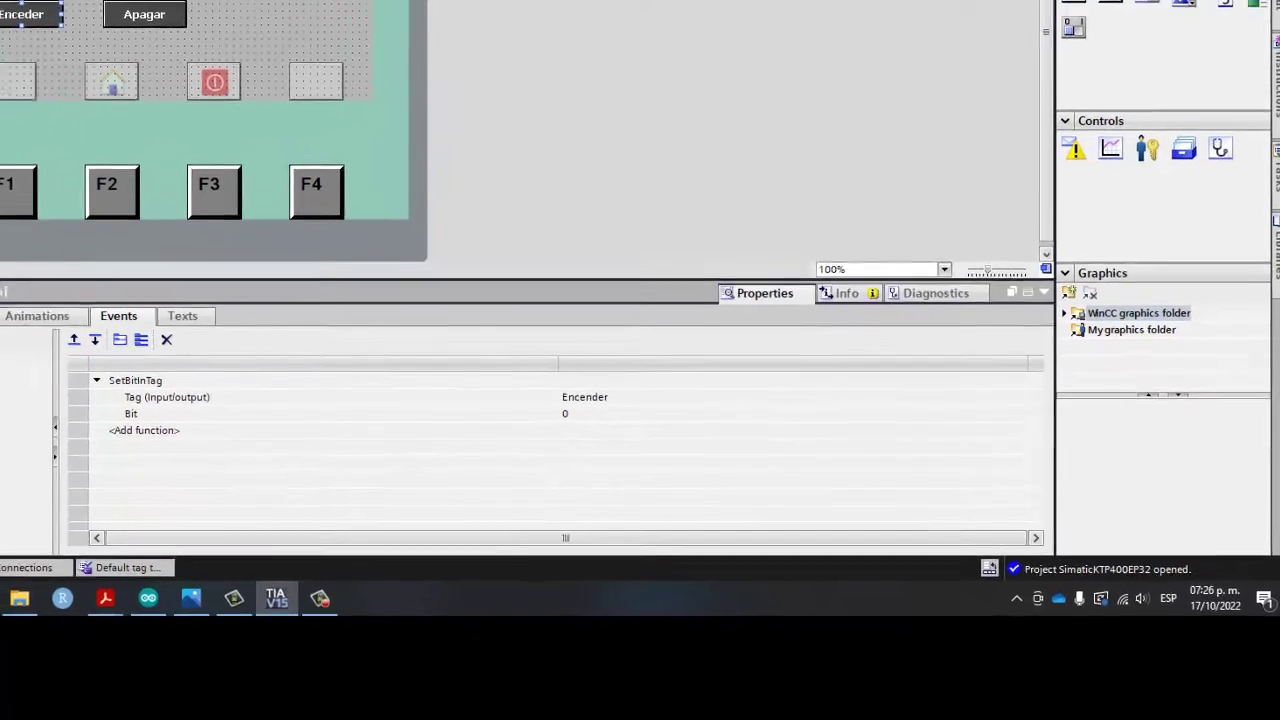
# Review the Enceder button's Press event, checking the SetBitInTag function's input/output tag and Bit parameter
pyautogui.click(51, 411)
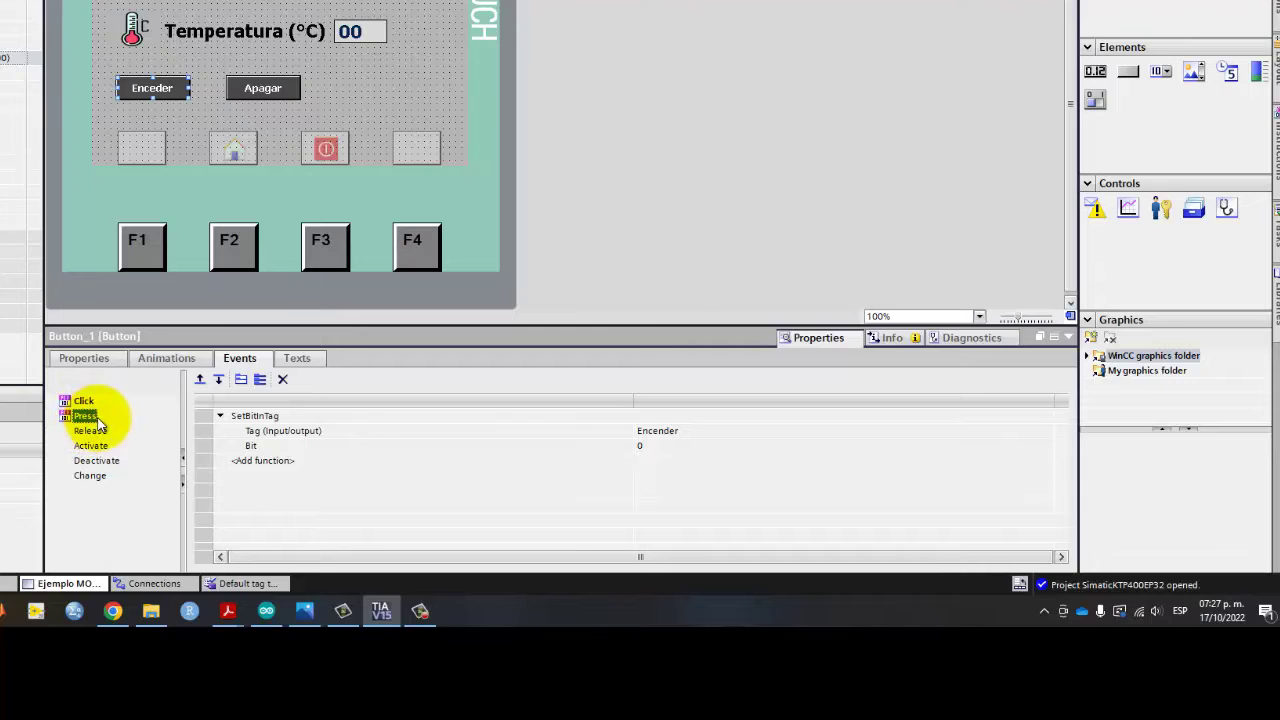
pyautogui.click(266, 418)
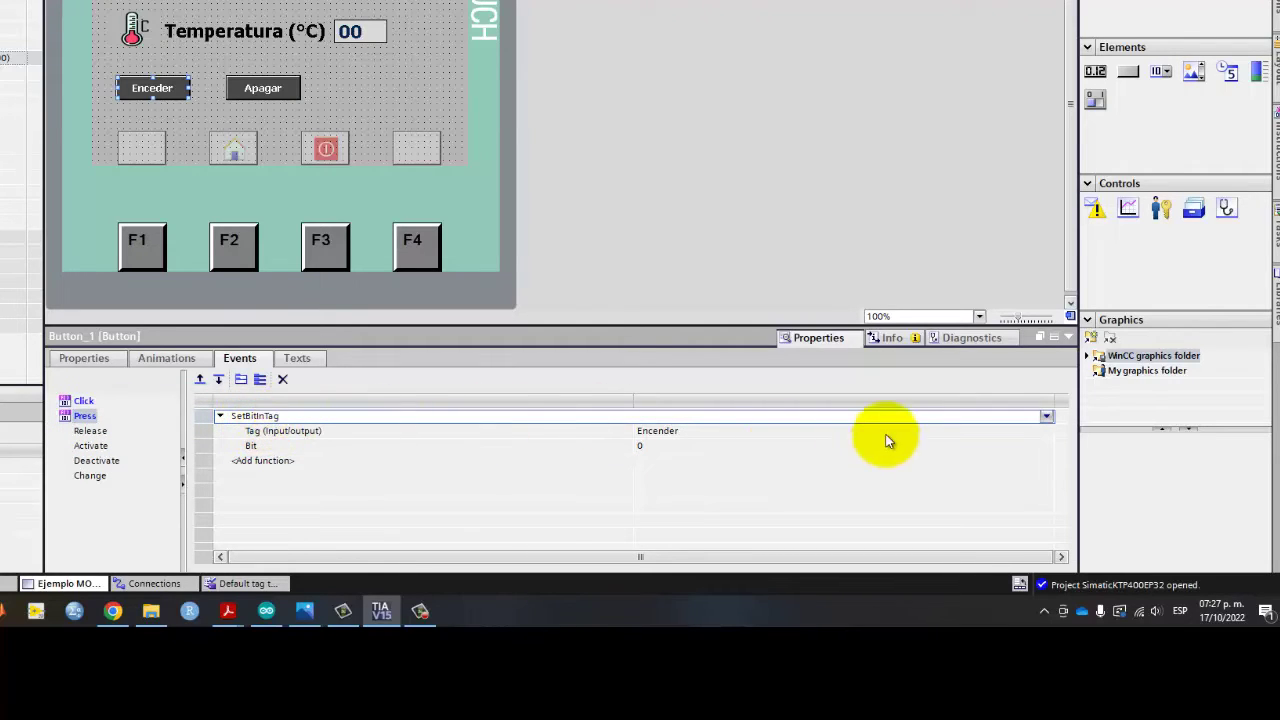
pyautogui.click(665, 434)
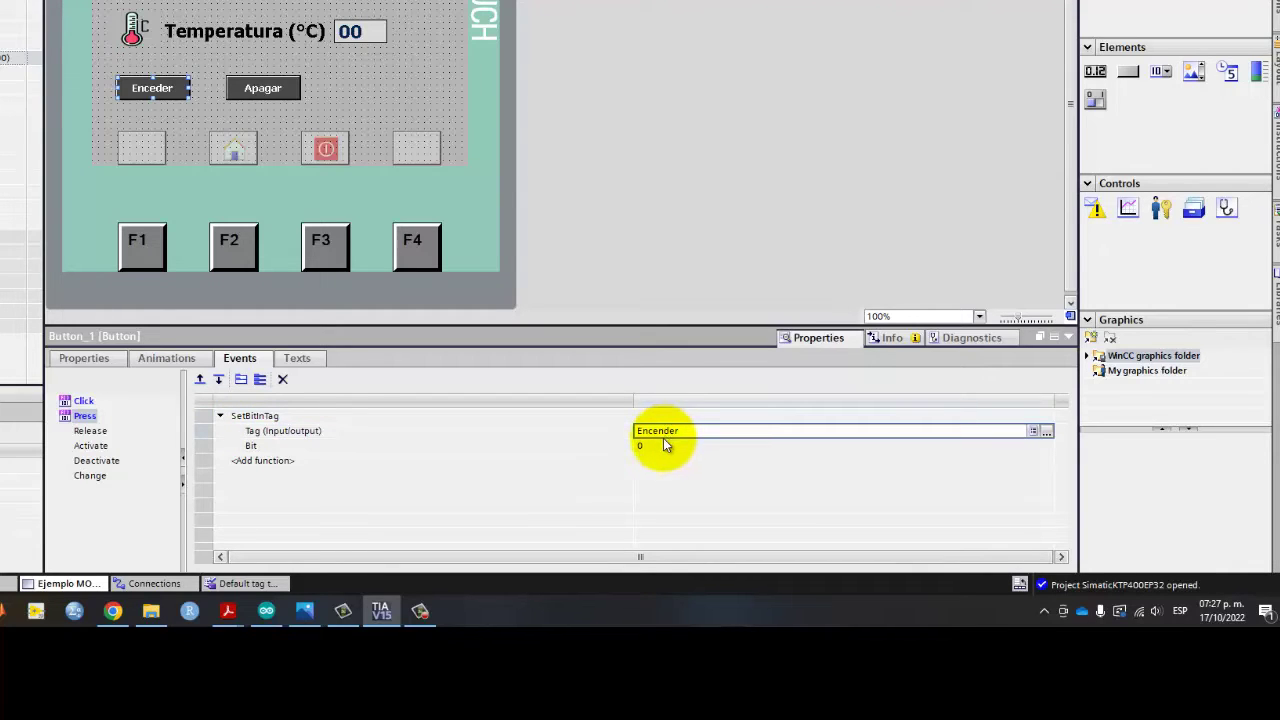
pyautogui.click(659, 446)
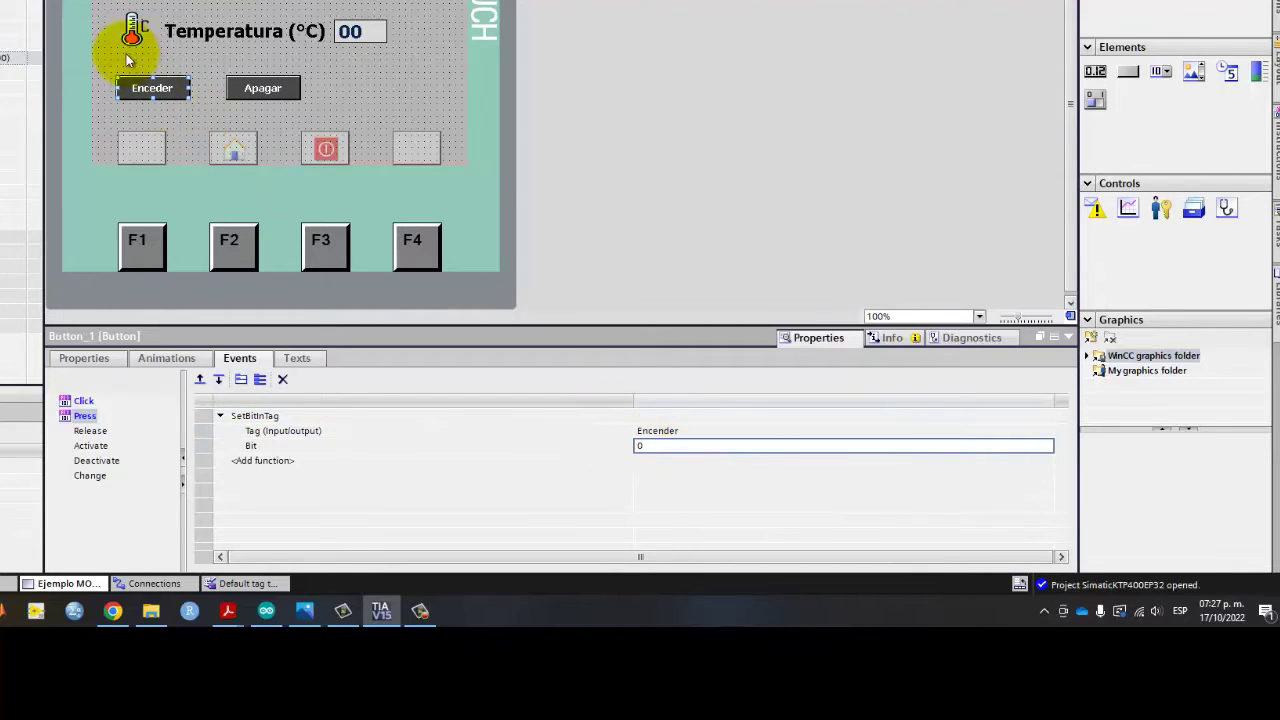
# Choose ResetBitInTag from the Edit bits functions for the Apagar button's Press event, and check its tag and Bit parameter
pyautogui.click(262, 88)
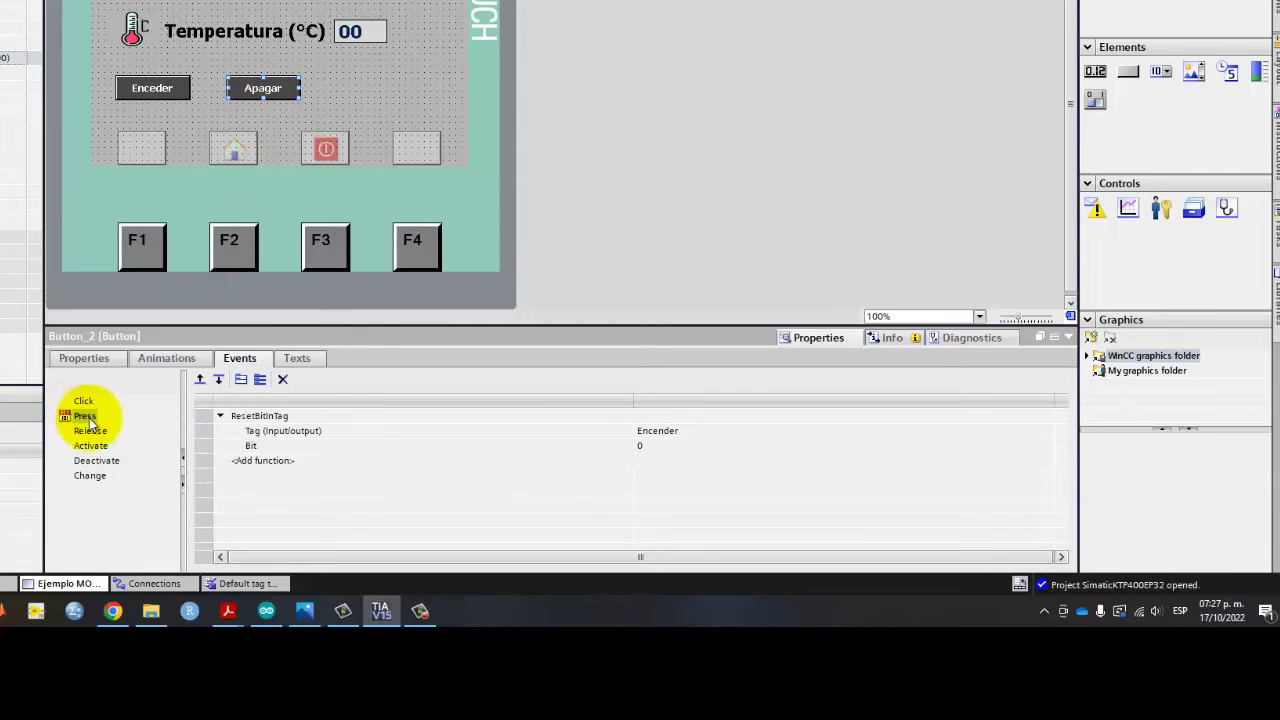
pyautogui.click(278, 416)
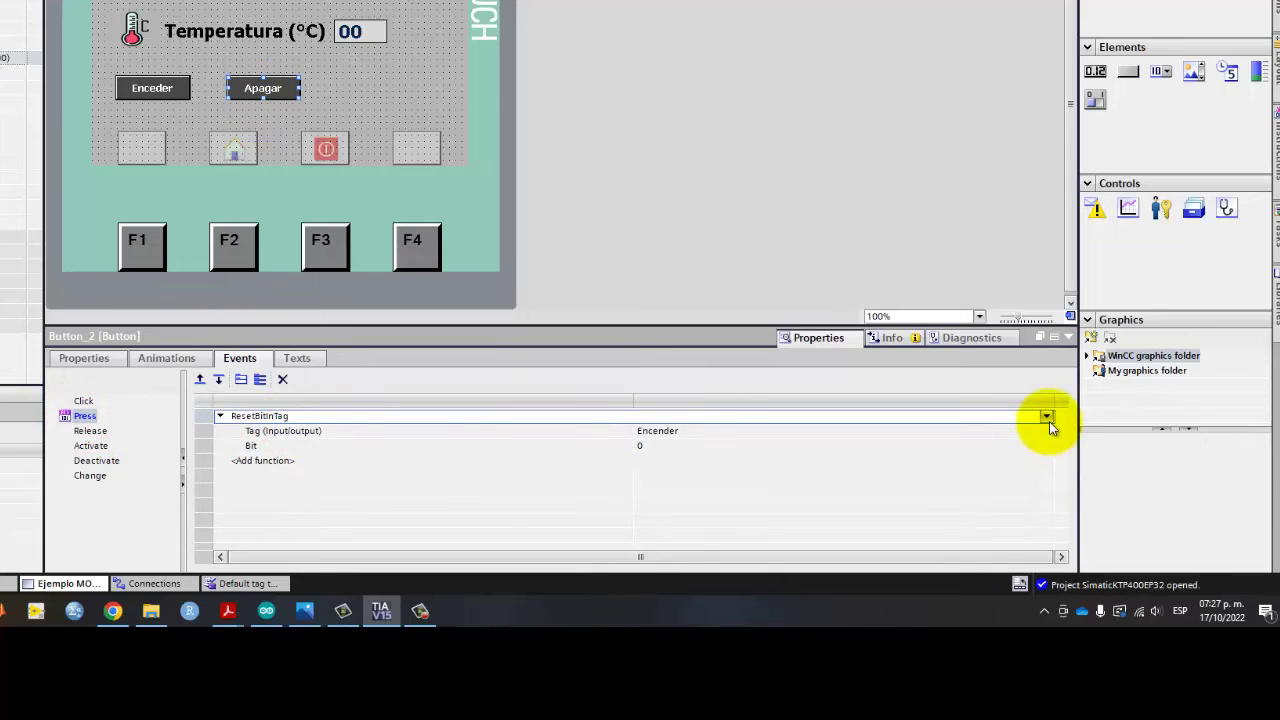
pyautogui.click(1047, 416)
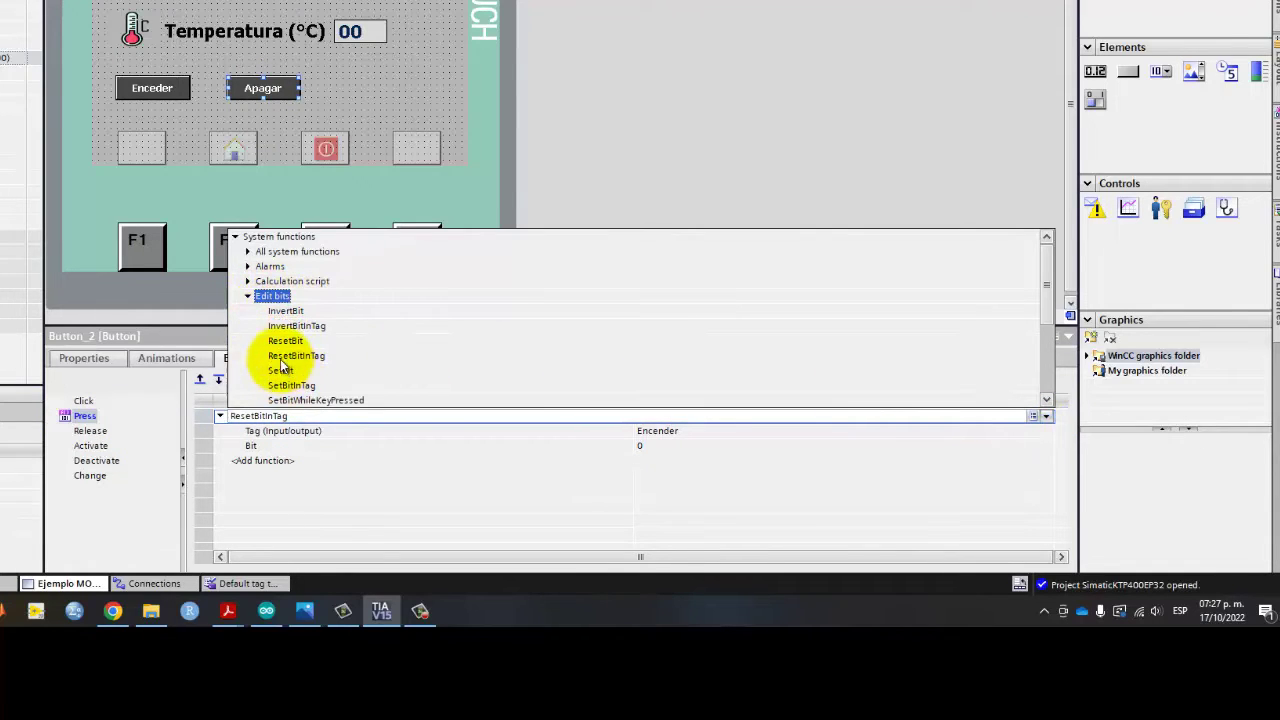
pyautogui.click(325, 355)
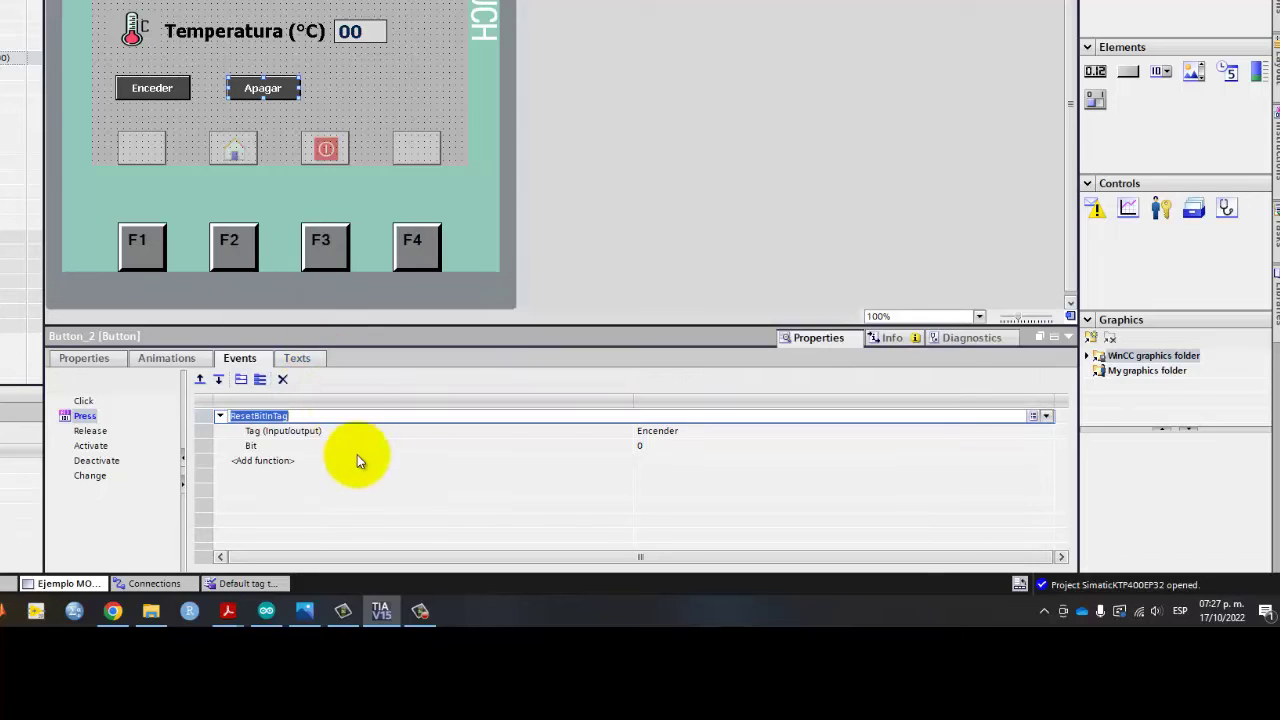
pyautogui.click(393, 460)
pyautogui.click(660, 434)
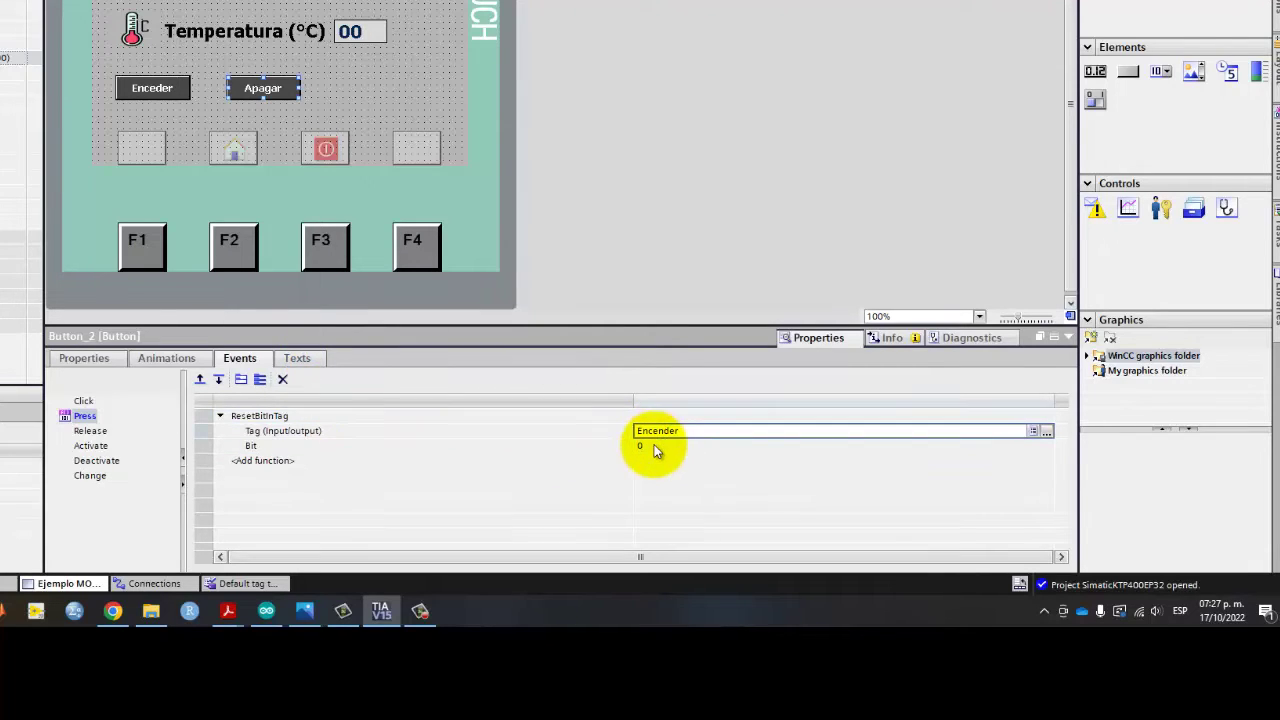
pyautogui.click(654, 447)
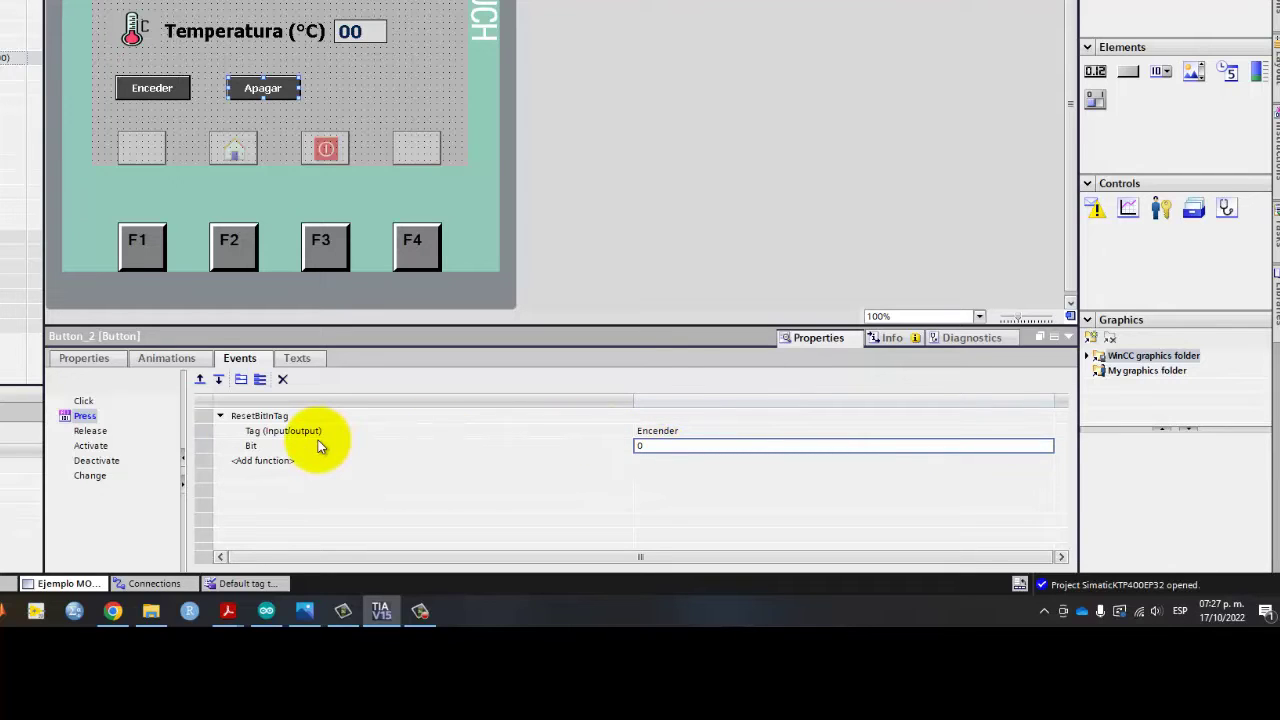
# Compare the Press events of the Enceder and Apagar buttons, and return to the screen's own events
pyautogui.click(150, 89)
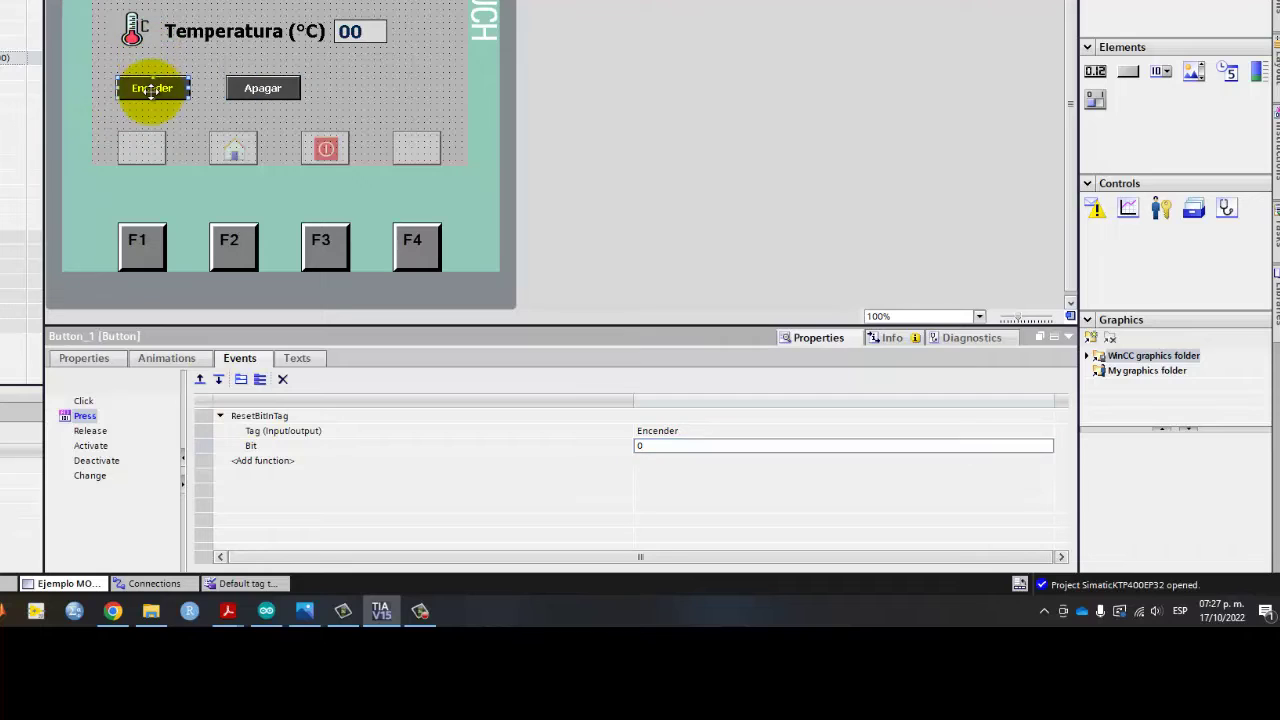
pyautogui.click(263, 85)
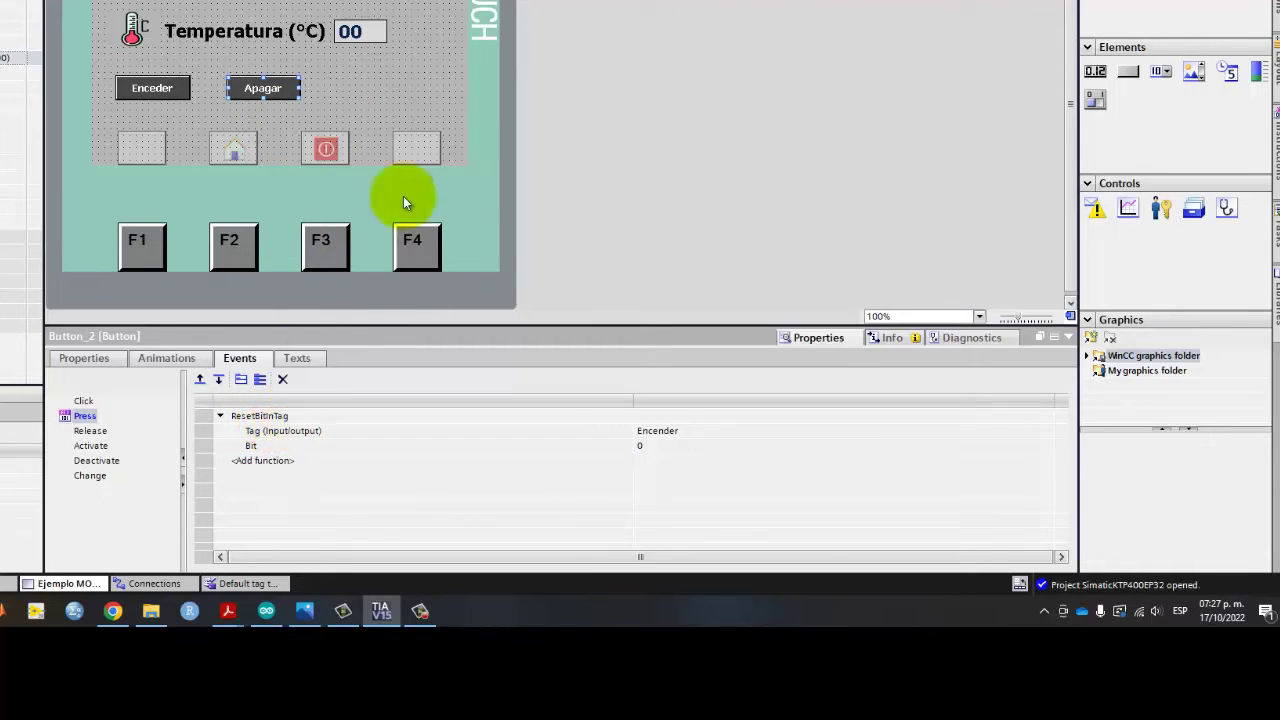
pyautogui.click(412, 101)
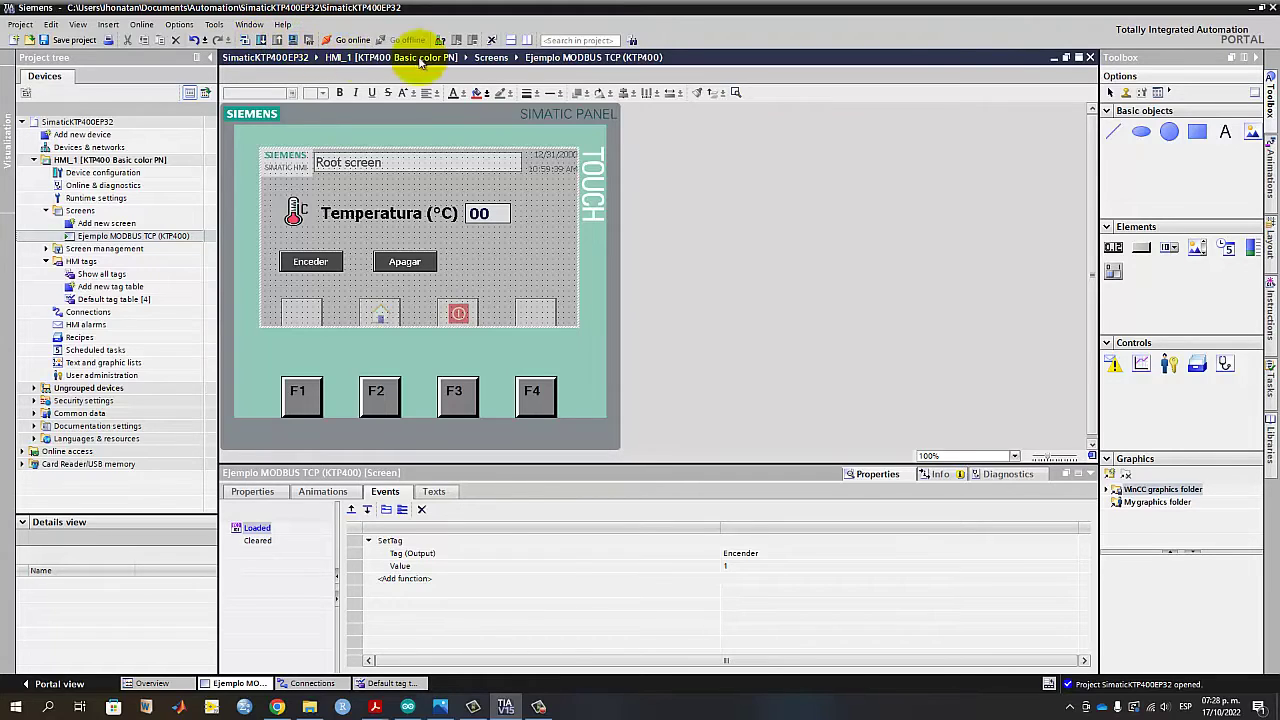
# Switch to the ModbusServerESP32KTP400 sketch in the Arduino IDE and highlight the ModbusIP_ESP8266.h include line
pyautogui.click(1250, 7)
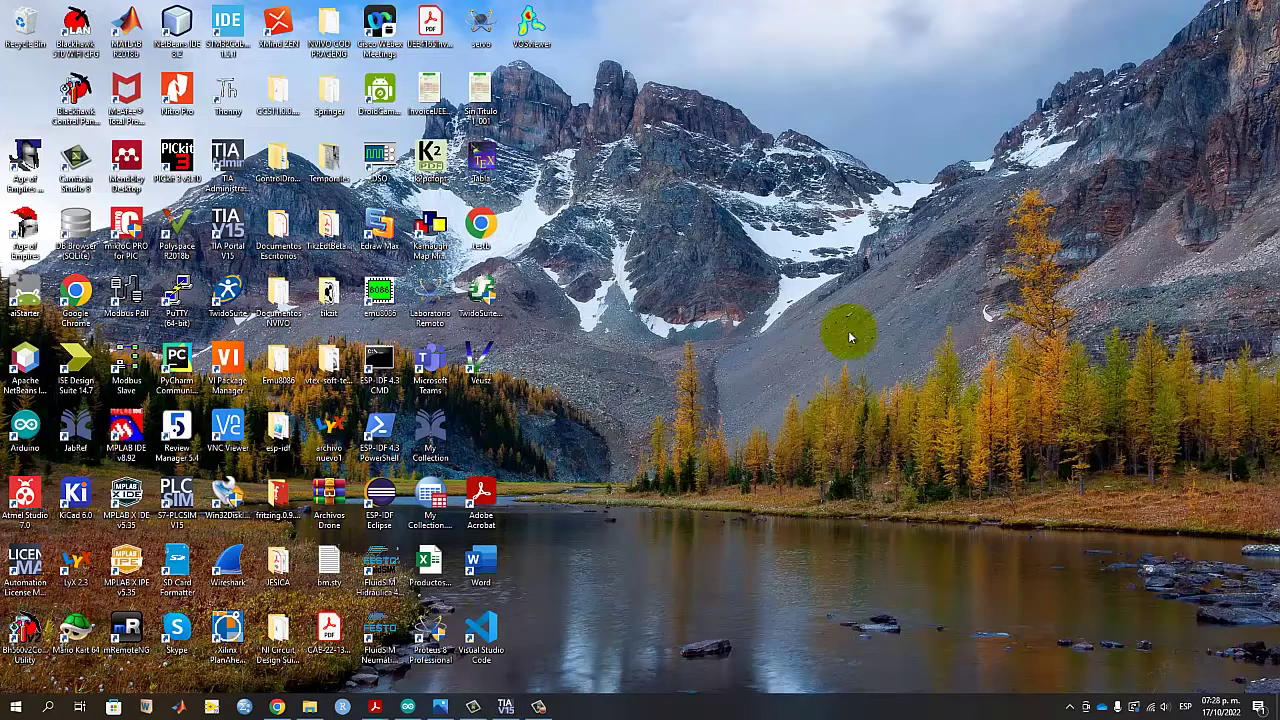
pyautogui.click(407, 707)
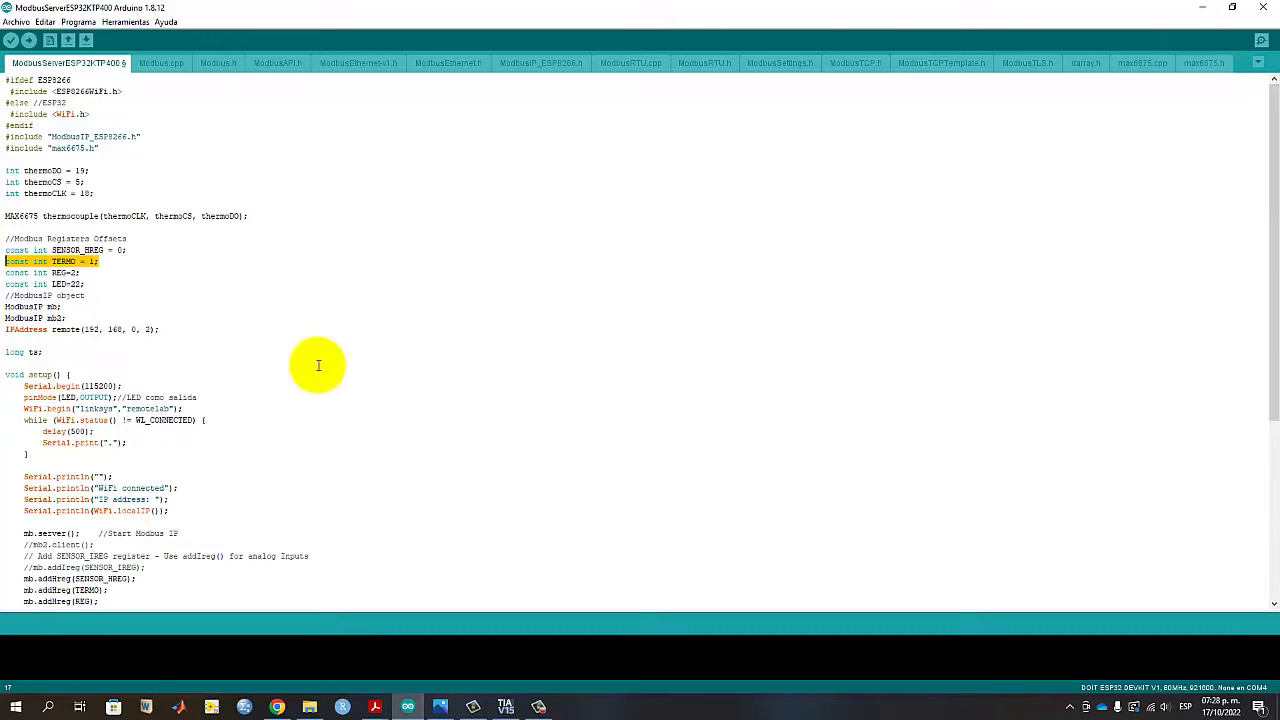
pyautogui.click(195, 241)
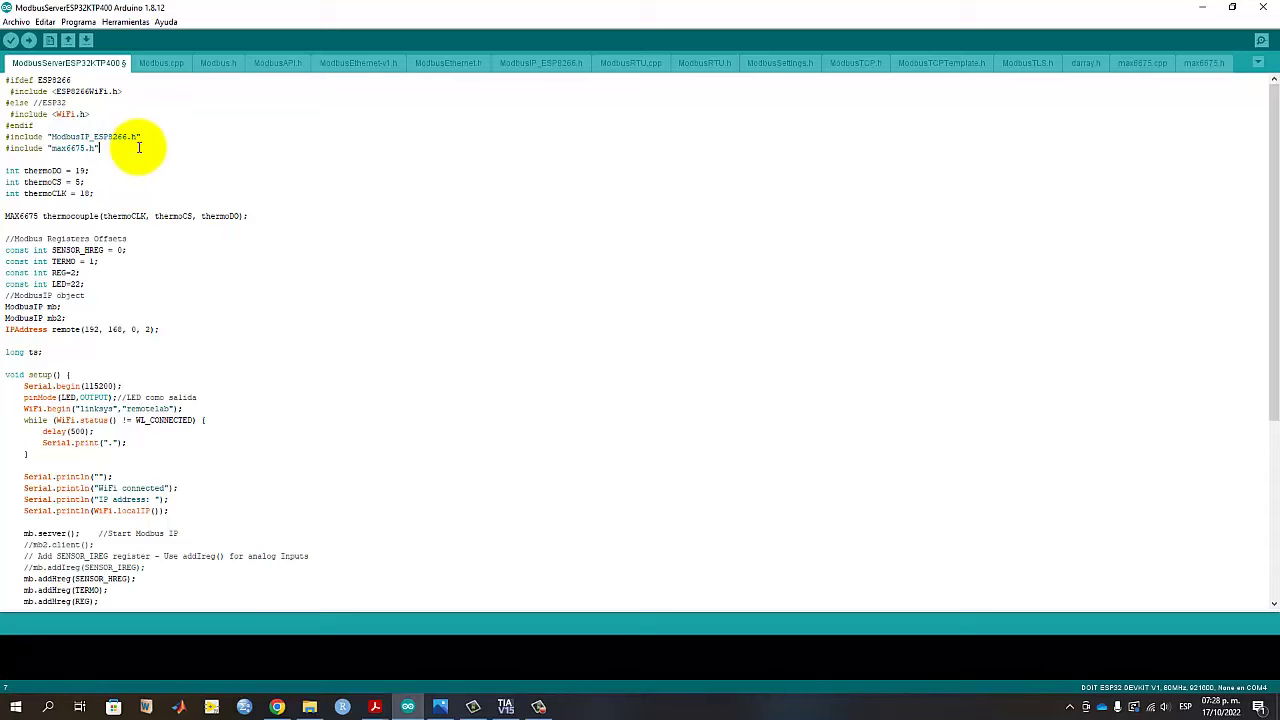
pyautogui.moveTo(138, 139); pyautogui.dragTo(5, 139)
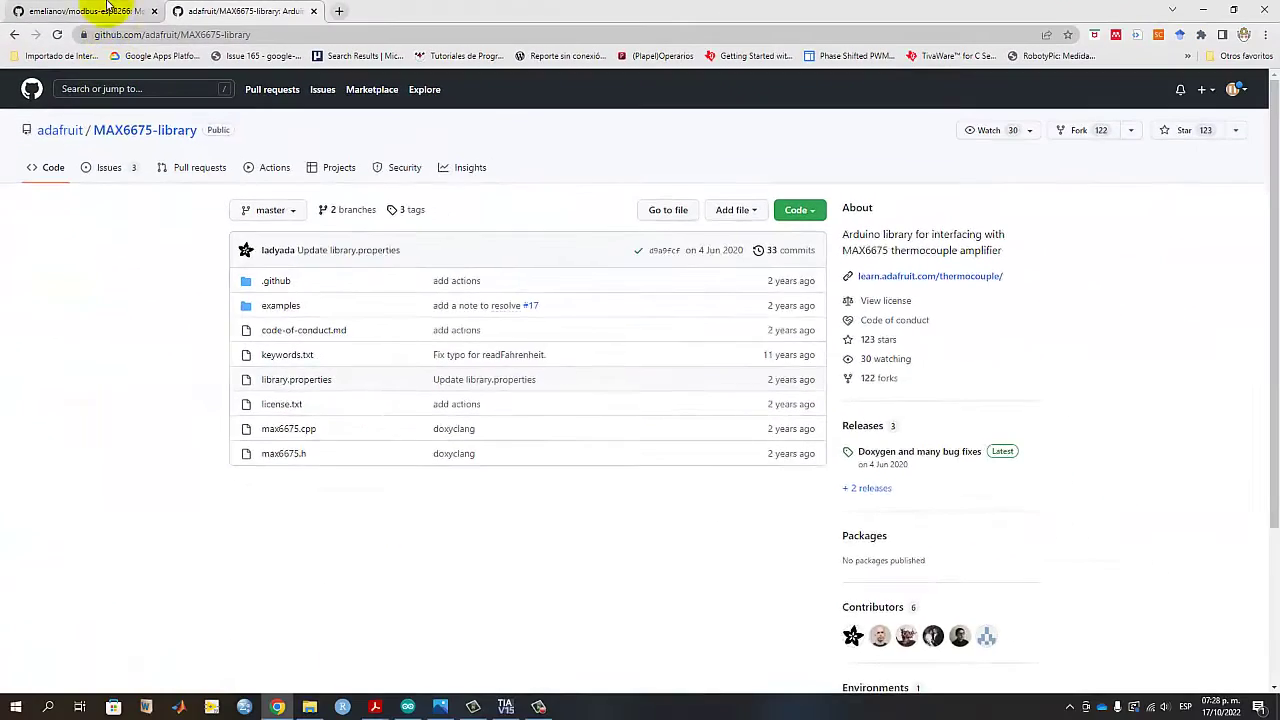
# Examine the modbus-esp8266 library repository on GitHub, including its README and code download options
pyautogui.click(95, 11)
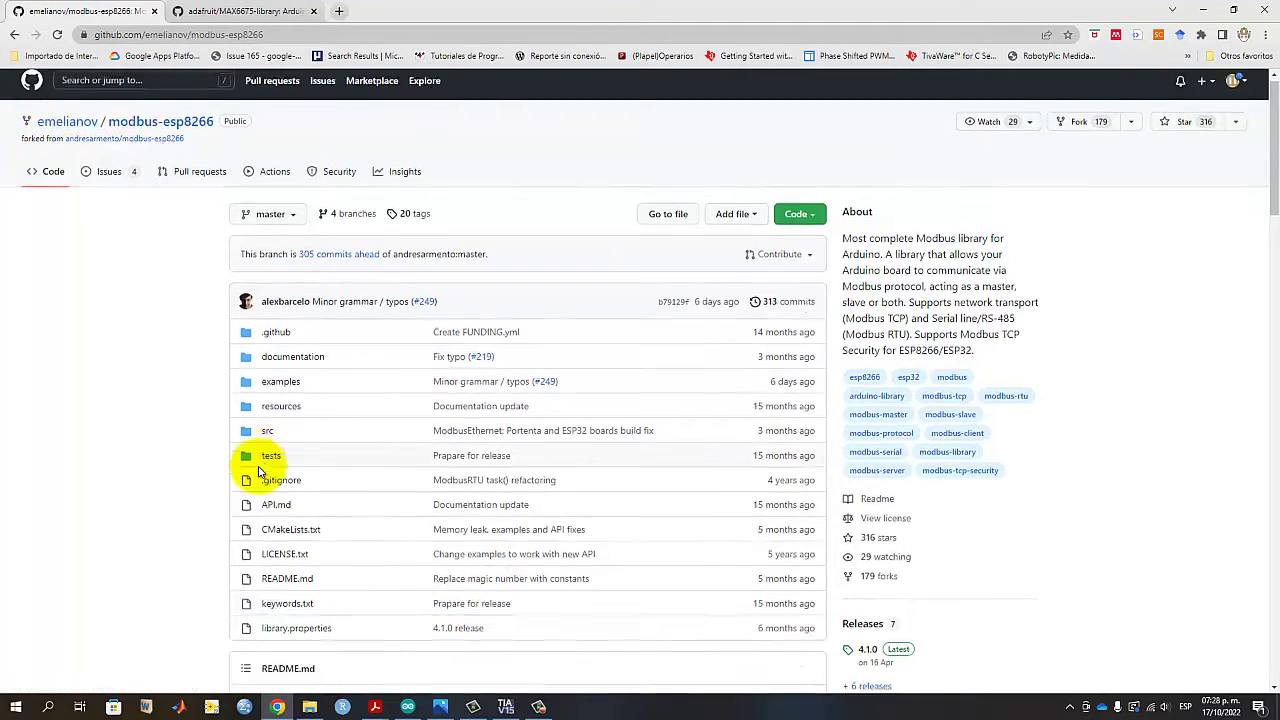
pyautogui.scroll(-1, 255, 471)
pyautogui.scroll(1, 252, 474)
pyautogui.scroll(-3, 255, 475)
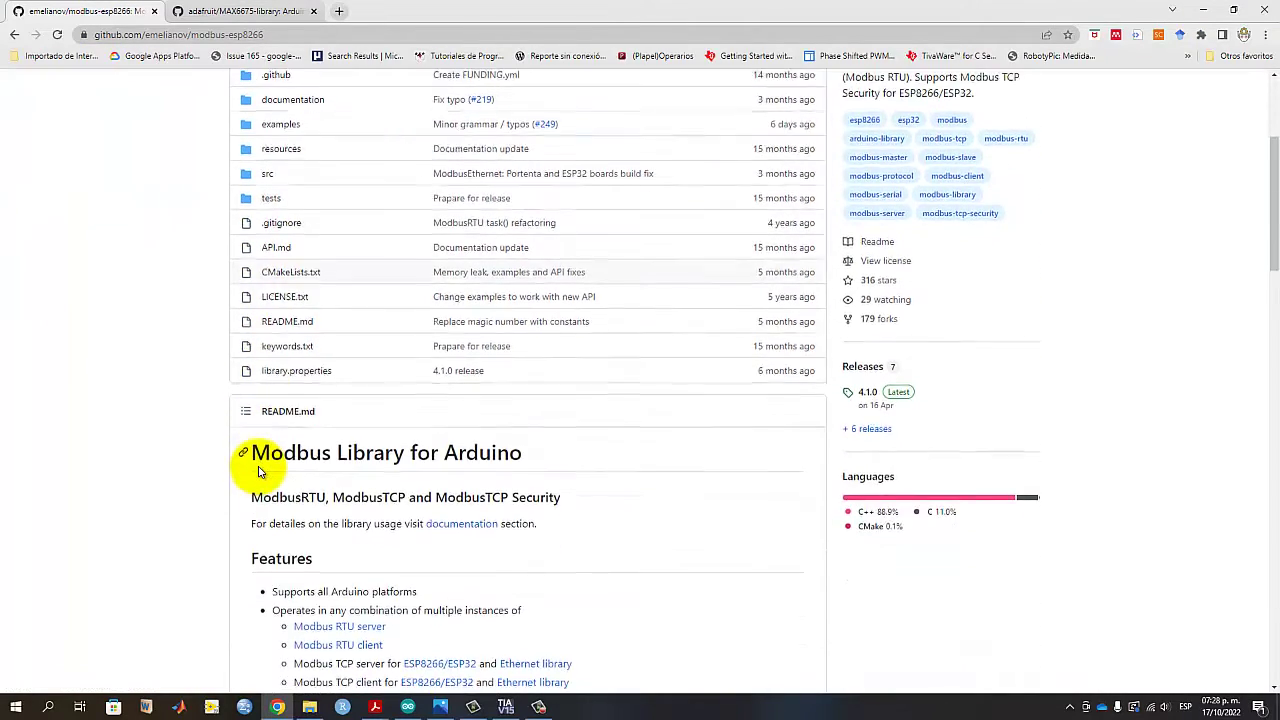
pyautogui.scroll(2, 280, 455)
pyautogui.click(812, 160)
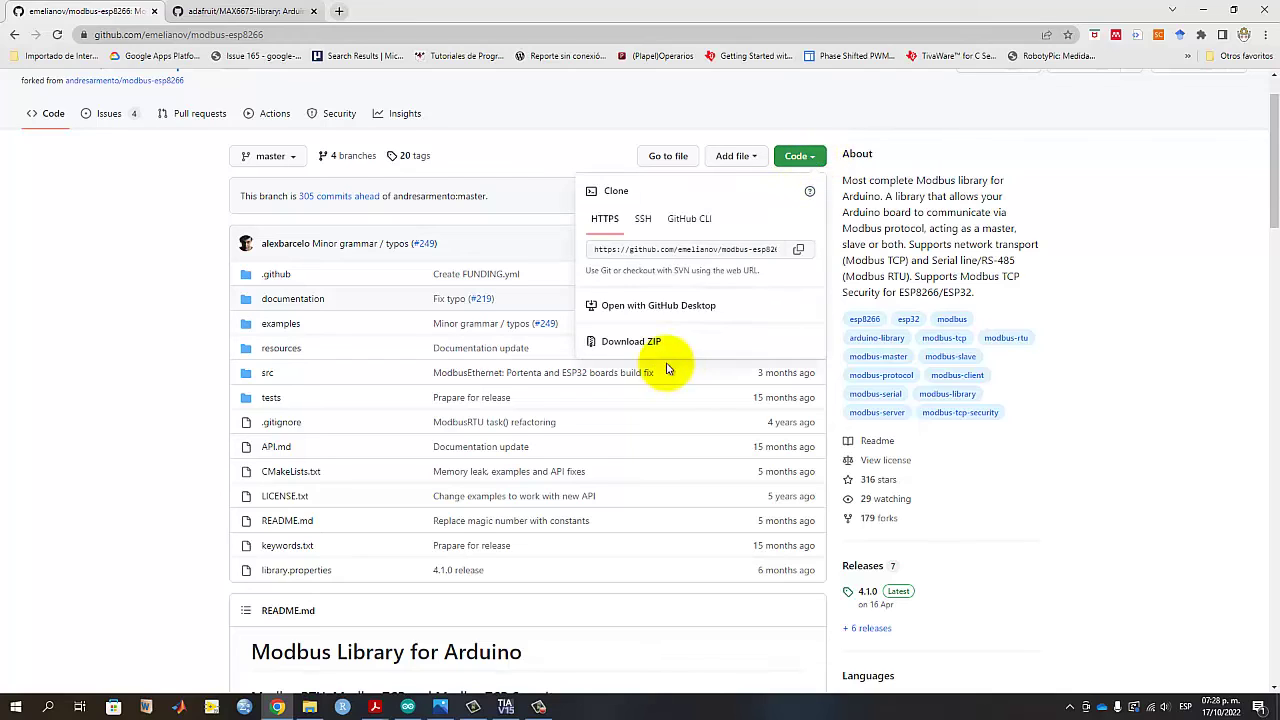
pyautogui.click(144, 312)
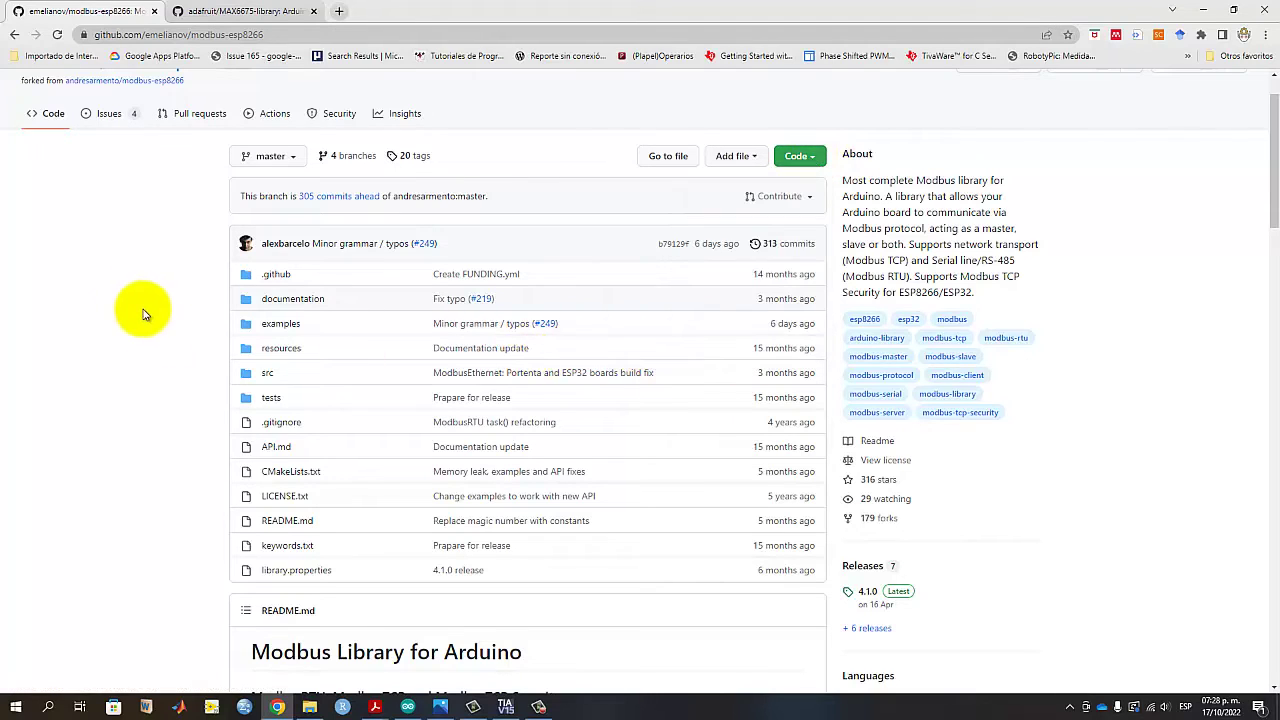
# Inspect the library files stored alongside the sketch in the ModbusServerESP32KTP400 folder, and return to the GitHub page
pyautogui.click(310, 706)
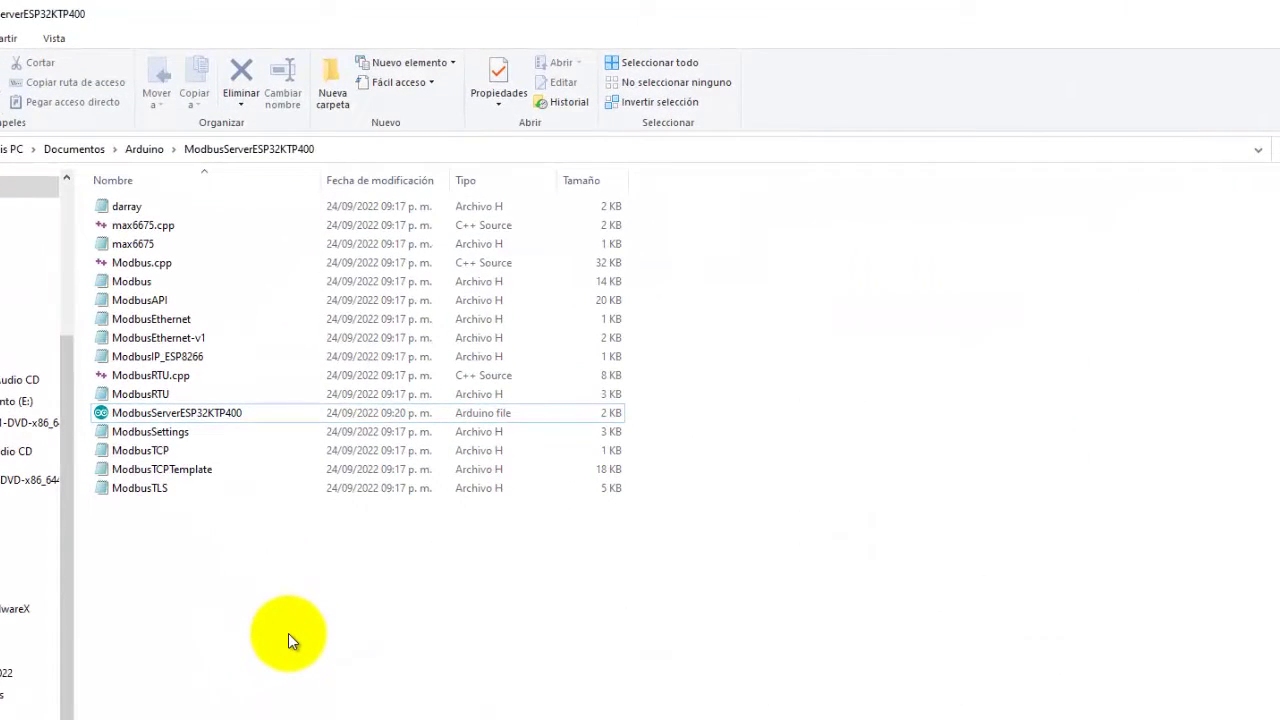
pyautogui.moveTo(349, 650); pyautogui.dragTo(97, 199)
pyautogui.click(375, 712)
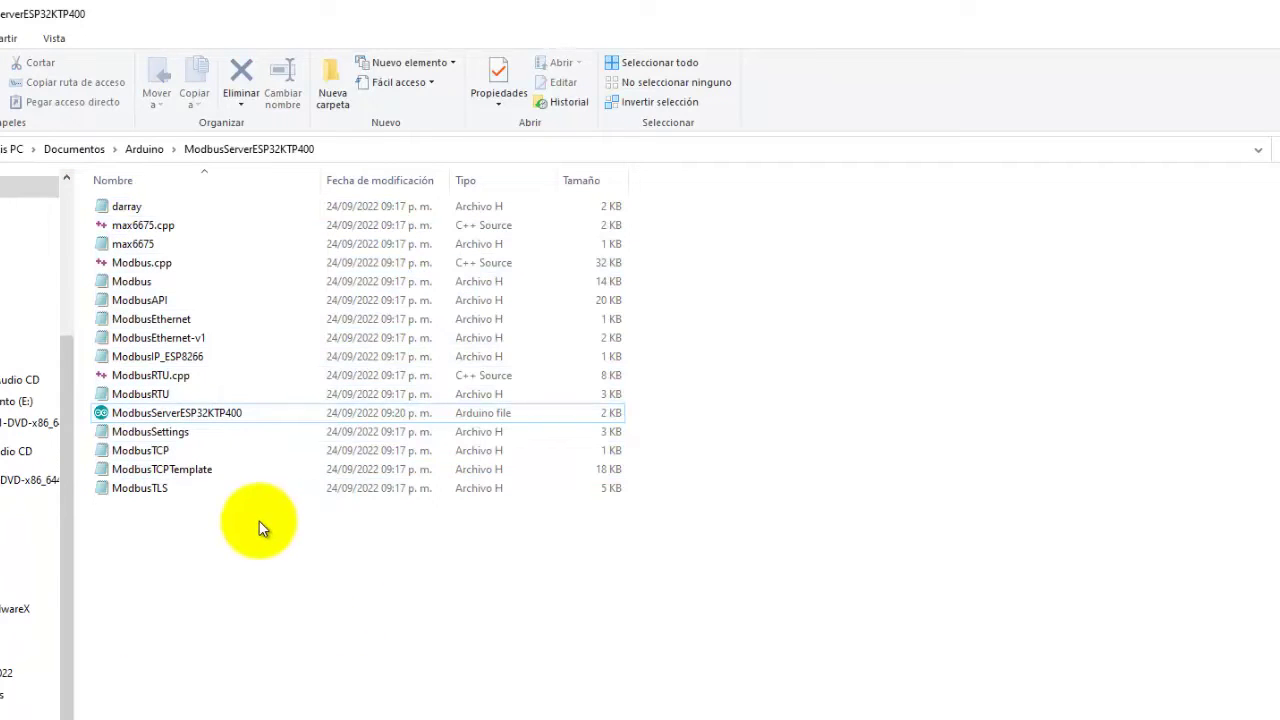
pyautogui.click(122, 416)
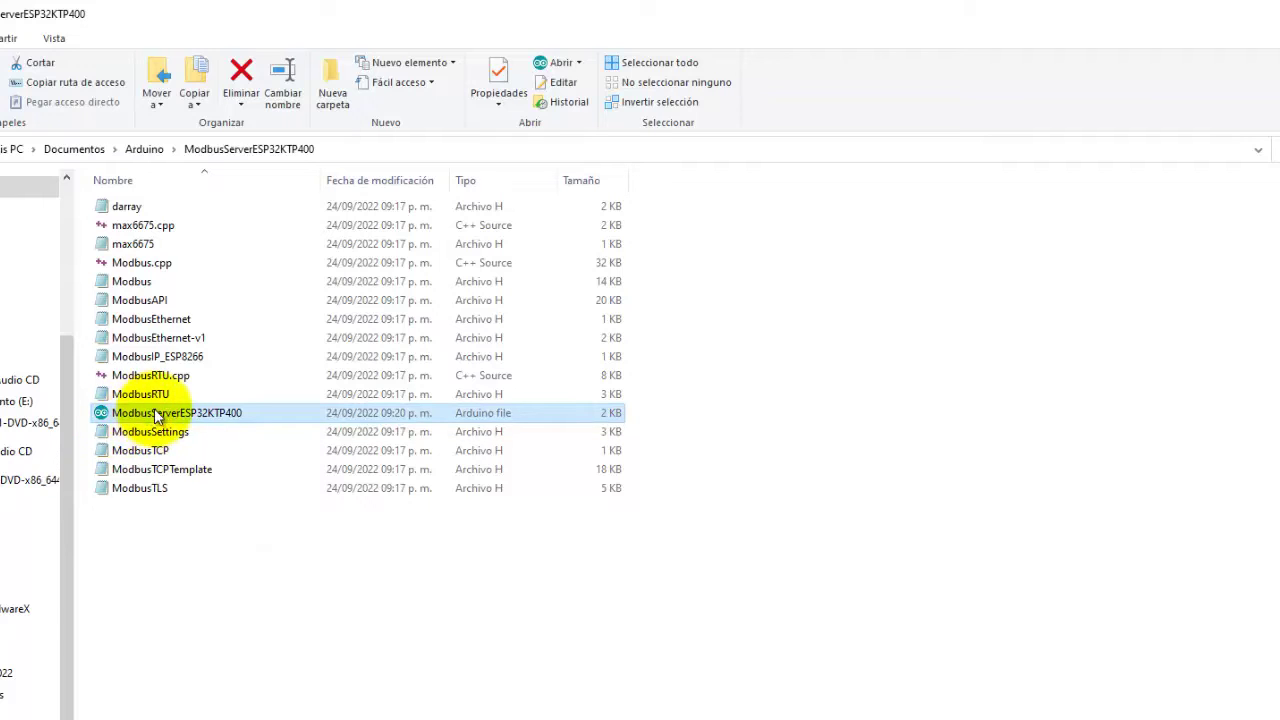
pyautogui.click(307, 575)
pyautogui.hotkey('alt', 'Tab')
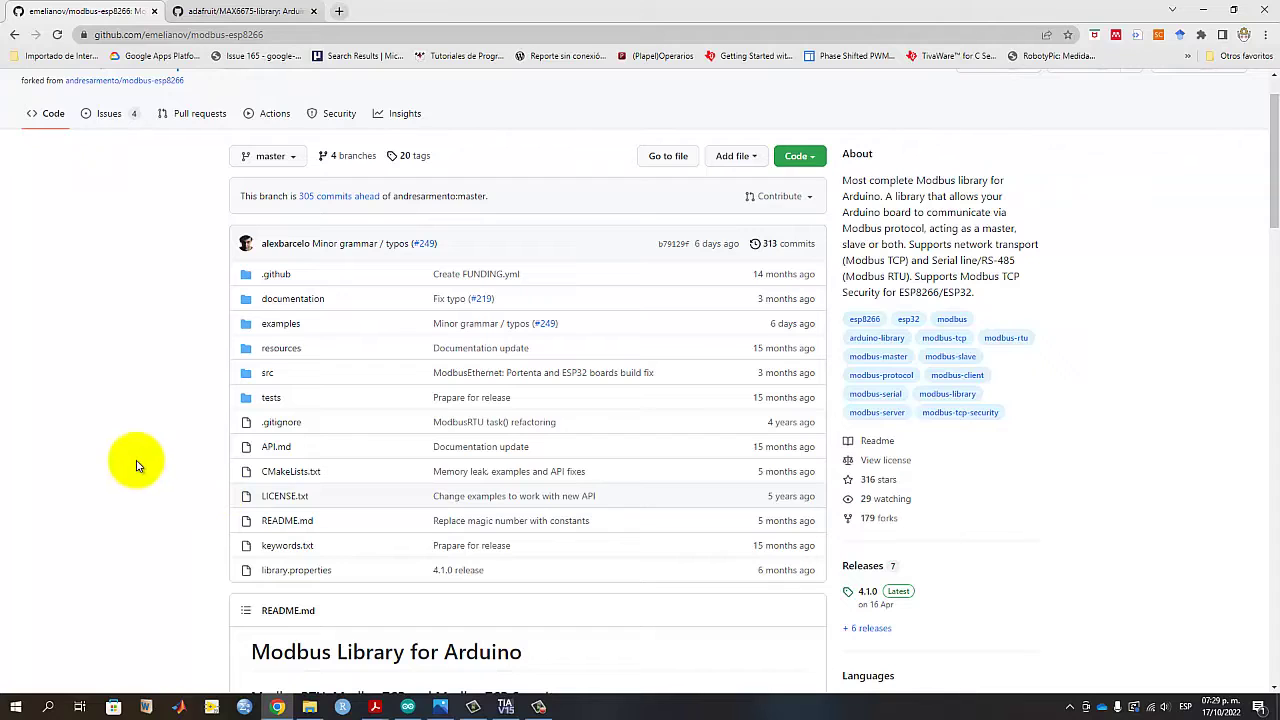
# View the adafruit MAX6675-library repository on GitHub and its code download options
pyautogui.click(195, 12)
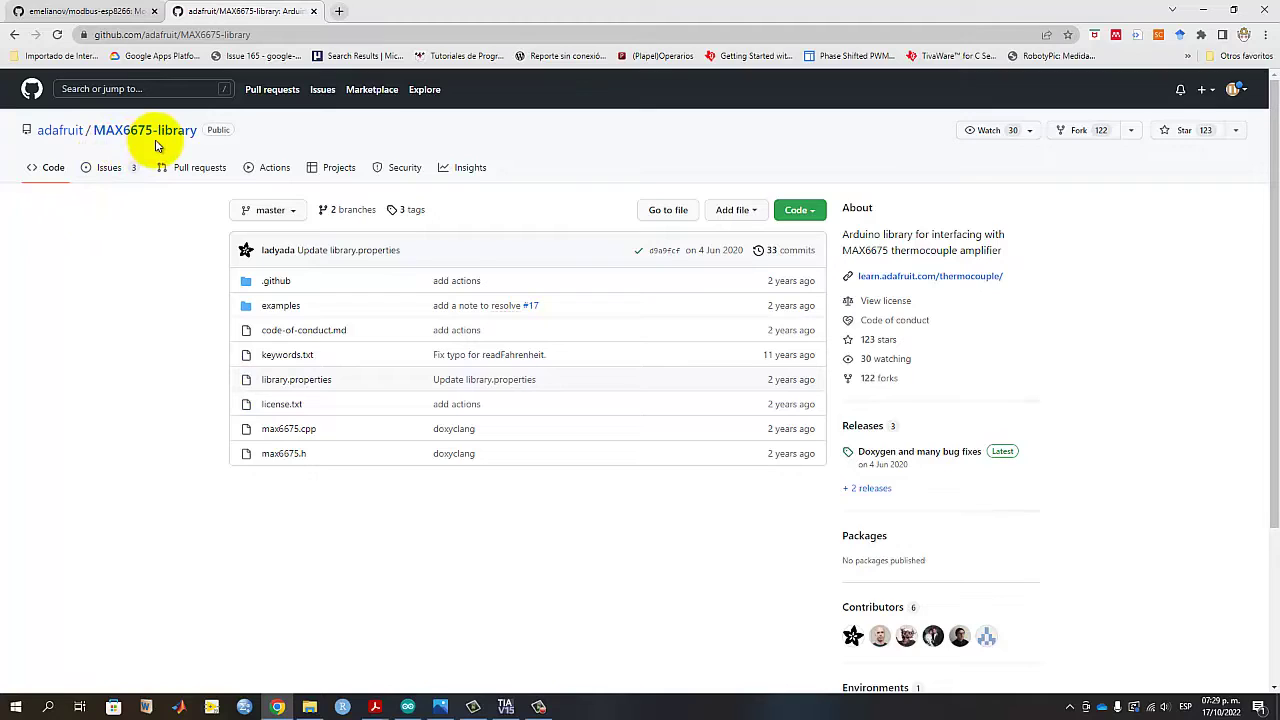
pyautogui.click(805, 210)
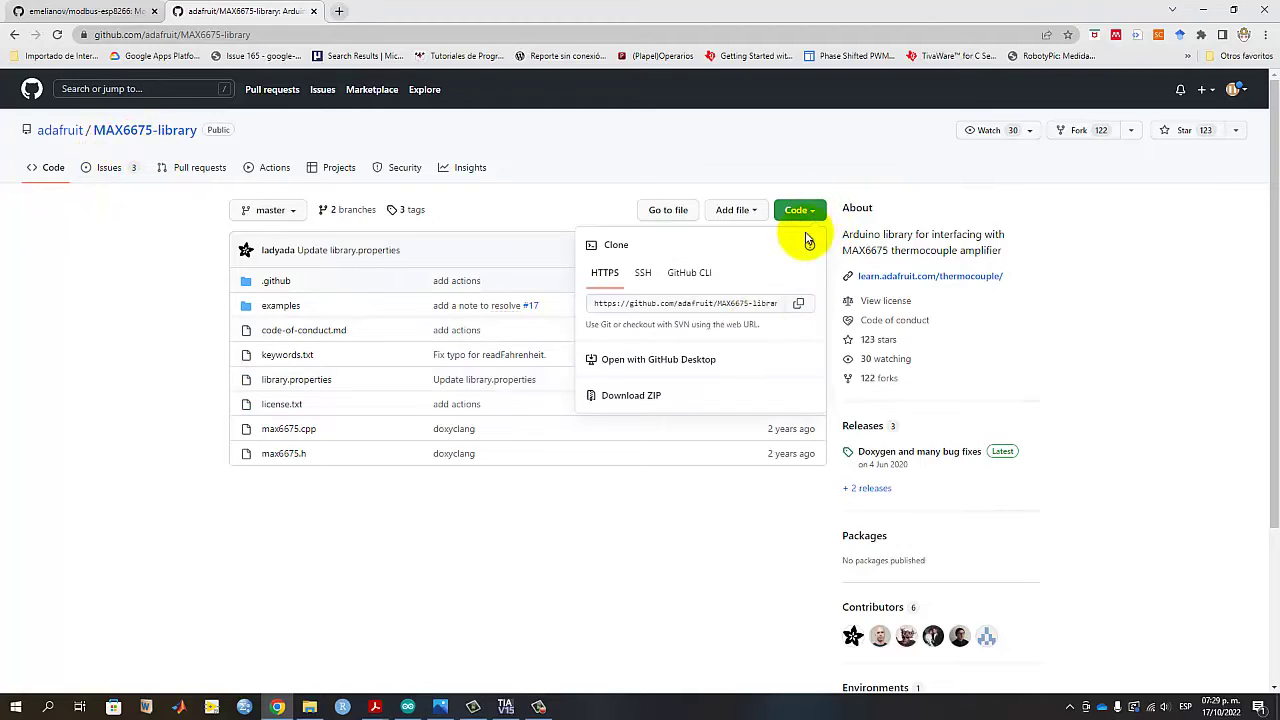
pyautogui.click(80, 423)
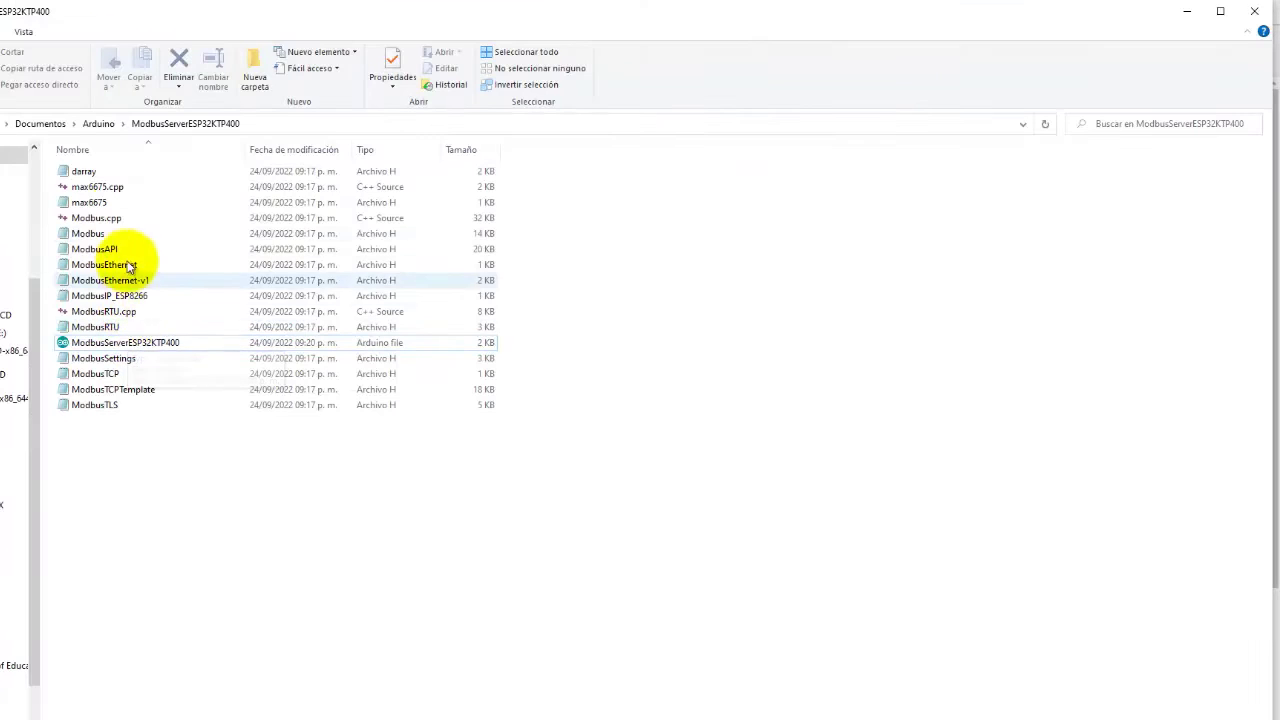
# Locate the max6675.cpp source and max6675 header files in the sketch folder
pyautogui.click(97, 187)
pyautogui.click(105, 204)
pyautogui.click(109, 189)
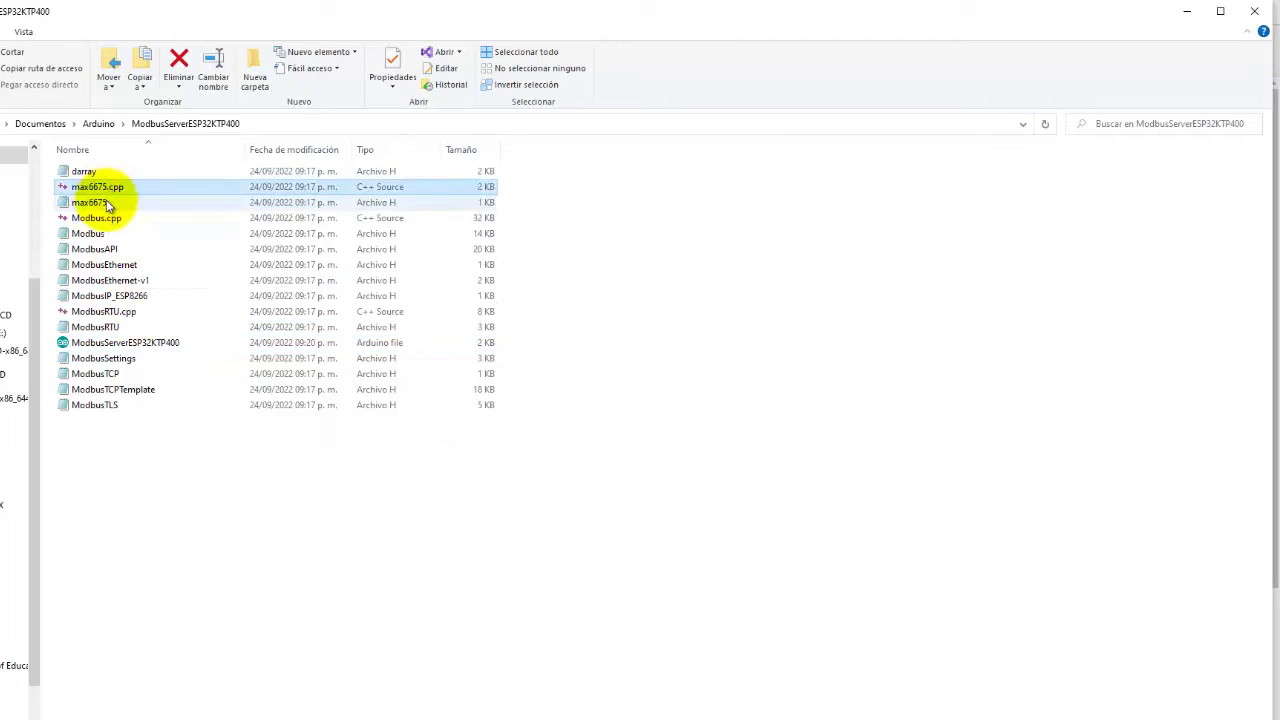
pyautogui.click(106, 204)
pyautogui.click(201, 530)
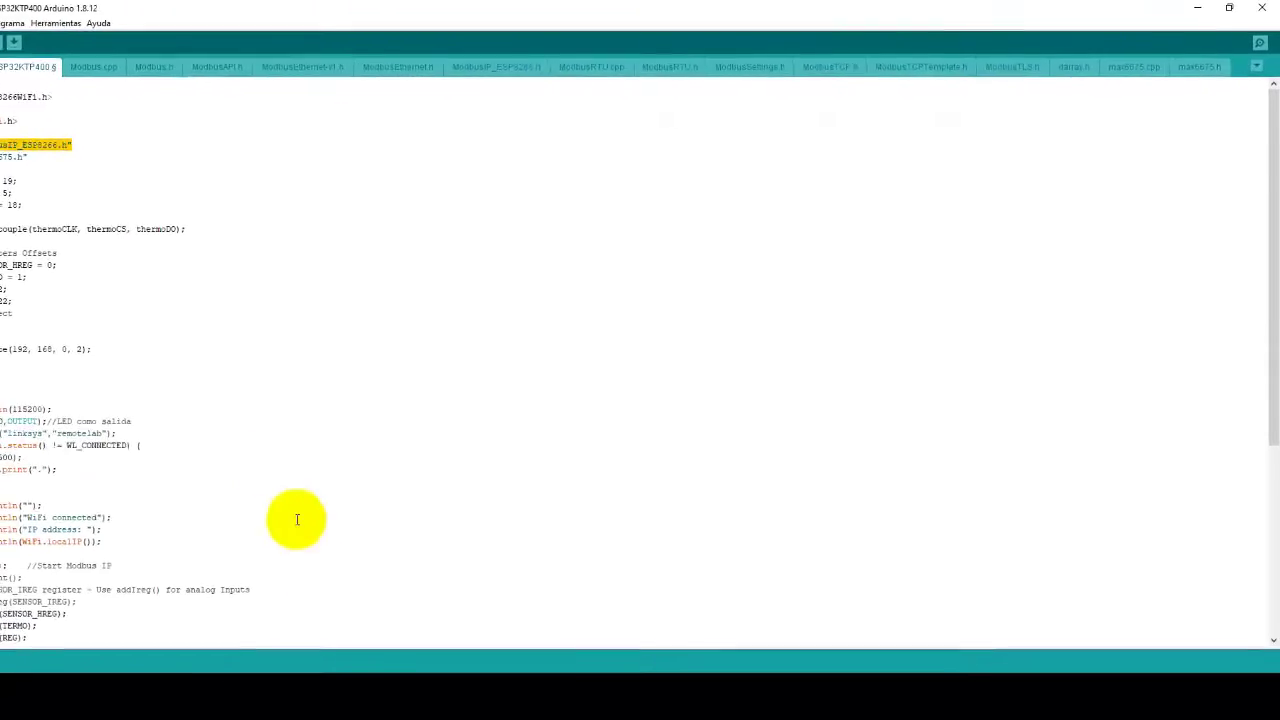
# Highlight the ModbusIP_ESP8266.h and max6675.h includes, and the thermoDO, thermoCS and thermoCLK pin definitions in the Arduino sketch
pyautogui.moveTo(306, 263); pyautogui.dragTo(10, 265)
pyautogui.moveTo(270, 288); pyautogui.dragTo(5, 265)
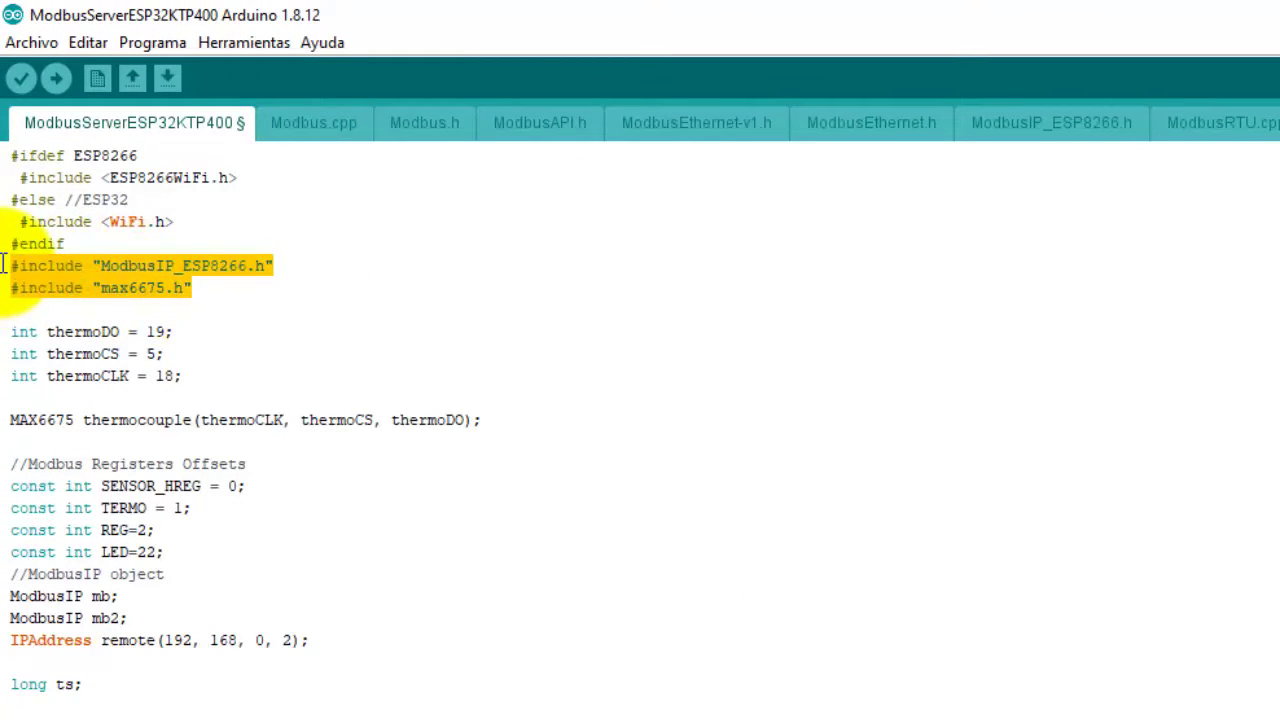
pyautogui.moveTo(240, 378); pyautogui.dragTo(5, 331)
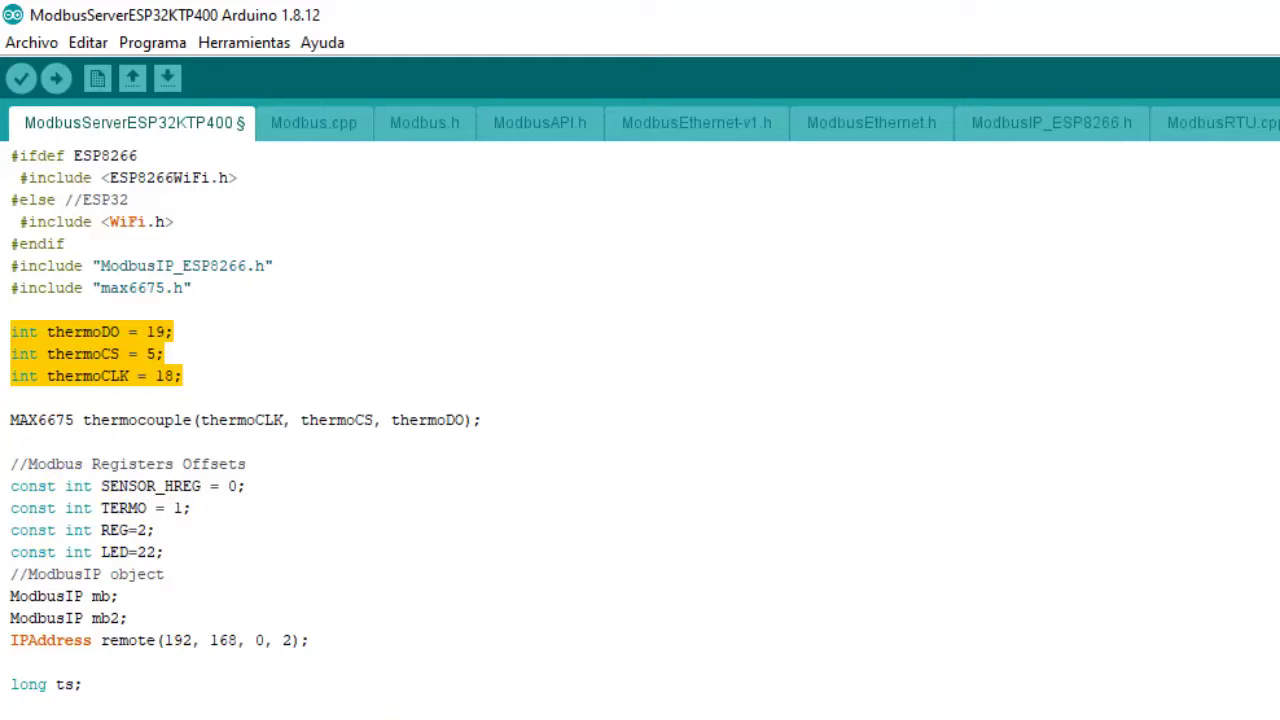
# Check the ESP32 and thermocouple module wiring diagram, and highlight the MAX6675 thermocouple object declaration in the Arduino sketch
pyautogui.click(440, 706)
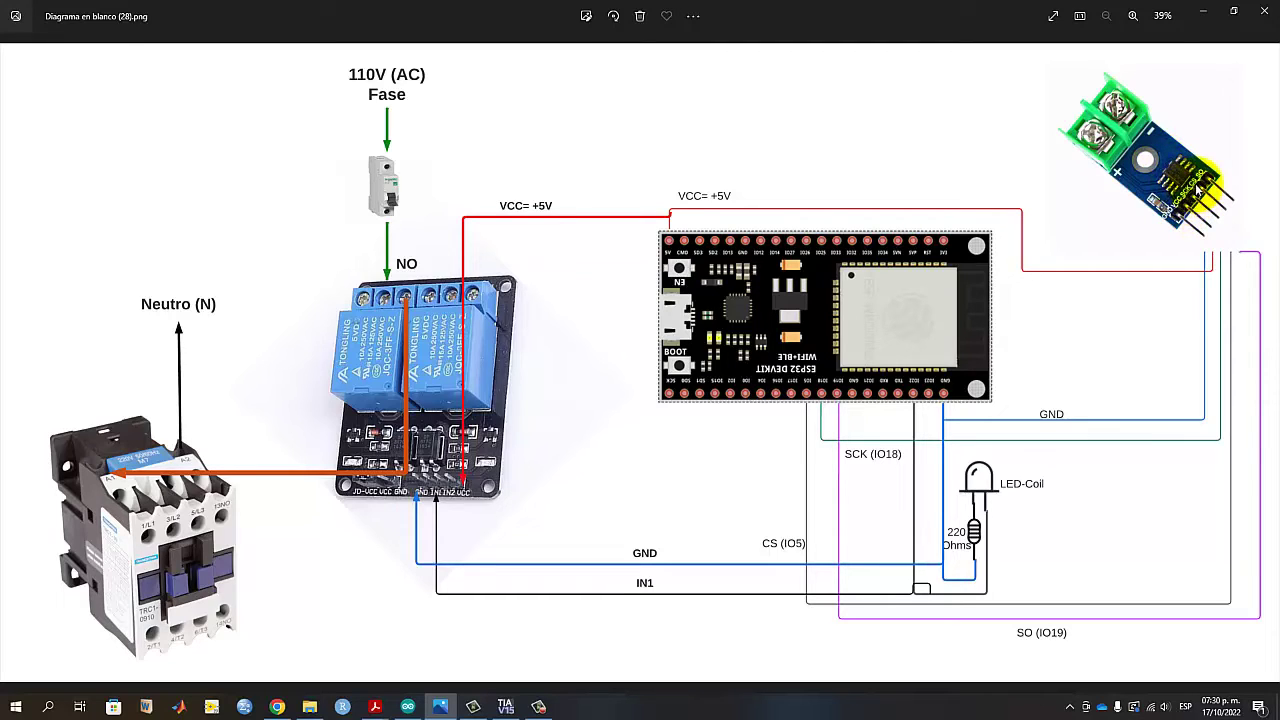
pyautogui.click(408, 707)
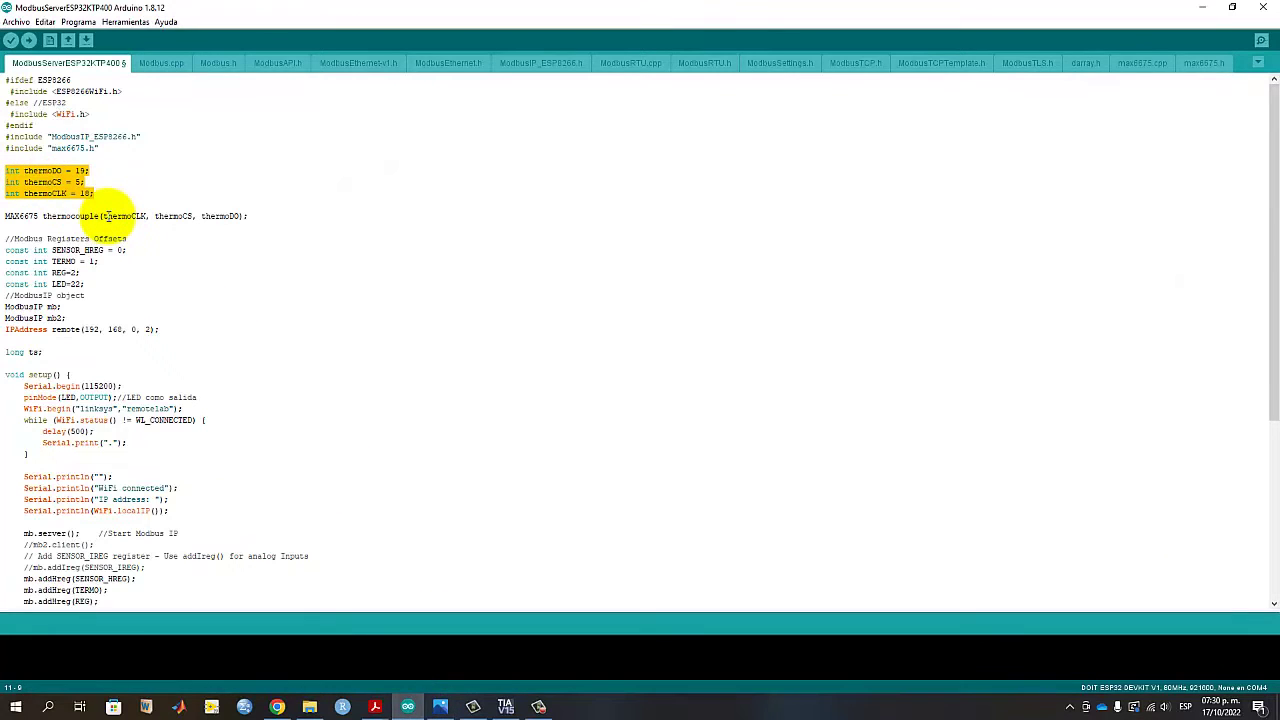
pyautogui.moveTo(248, 216); pyautogui.dragTo(3, 220)
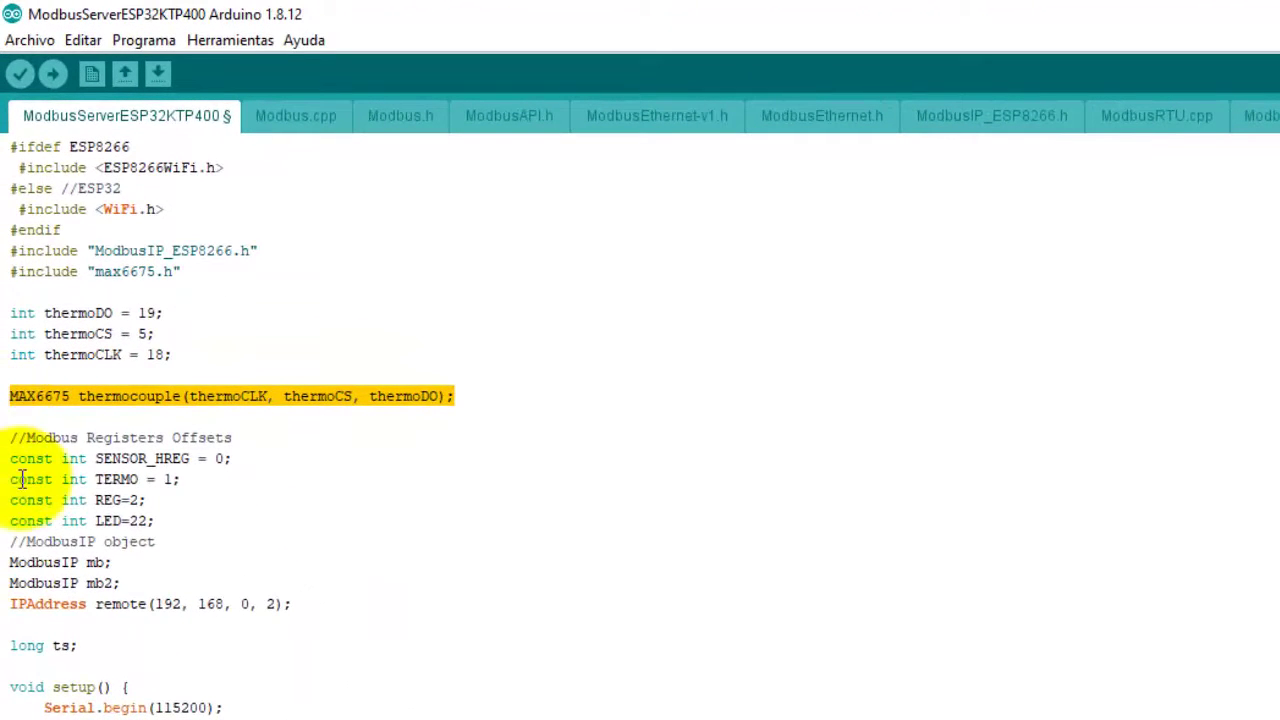
# Comment out the SENSOR_HREG = 0 declaration under the Modbus register offsets in the sketch
pyautogui.click(97, 520)
pyautogui.moveTo(97, 518); pyautogui.dragTo(150, 520)
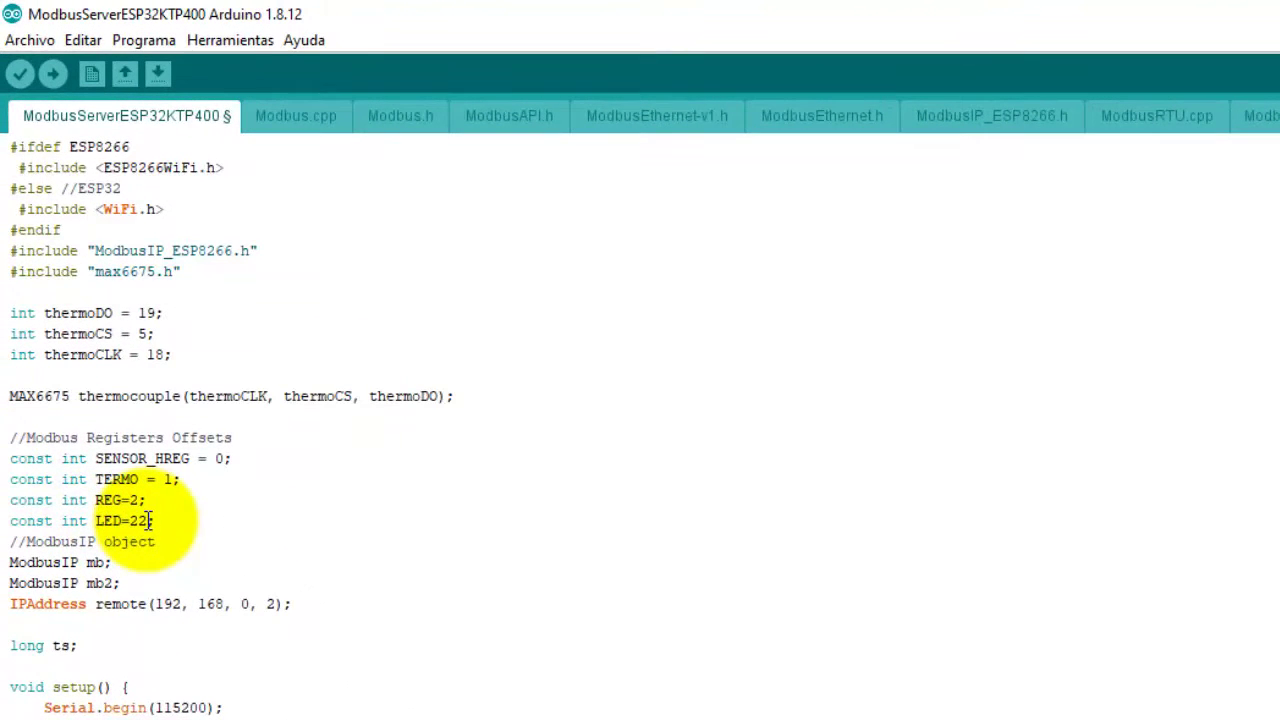
pyautogui.scroll(-8, 150, 520)
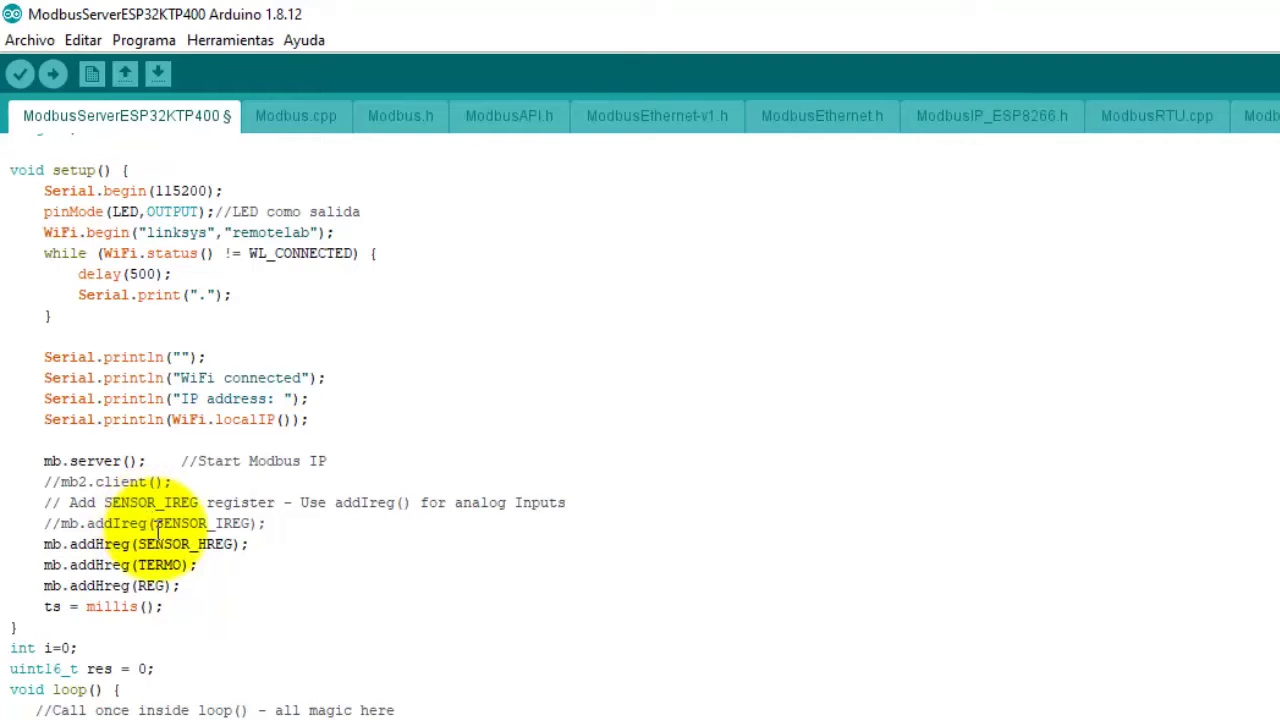
pyautogui.scroll(8, 280, 680)
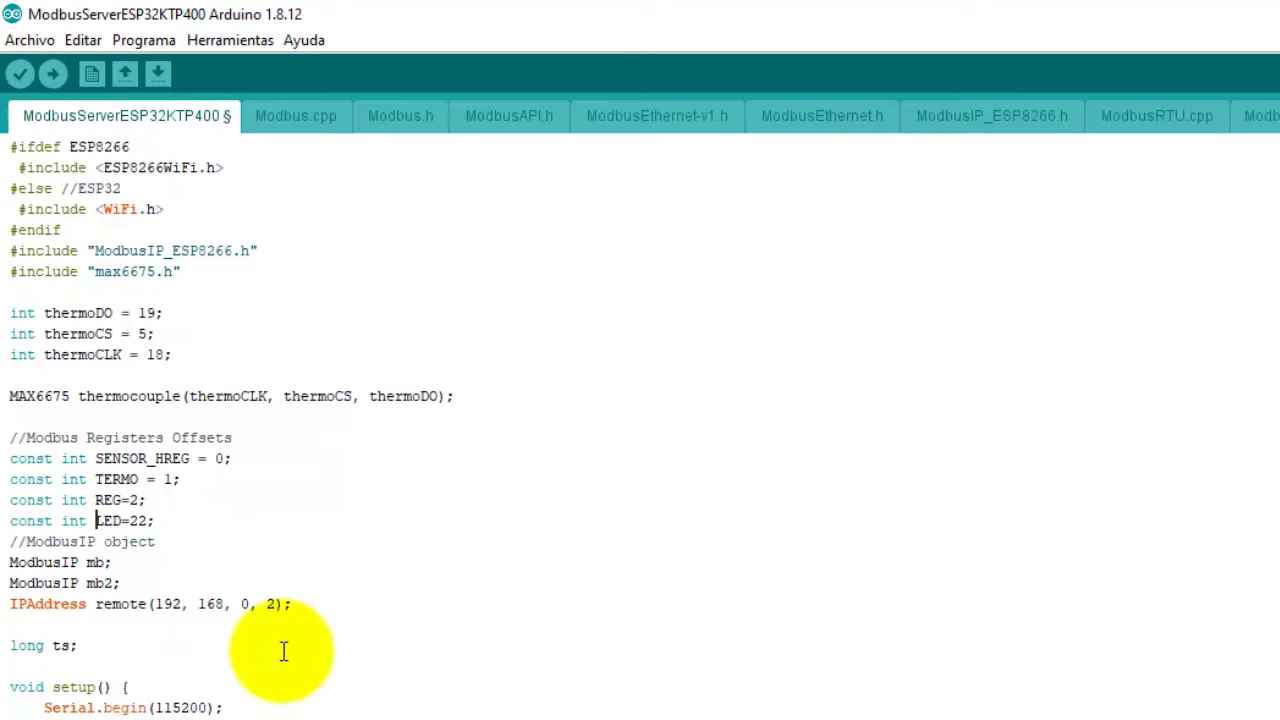
pyautogui.moveTo(260, 457); pyautogui.dragTo(5, 458)
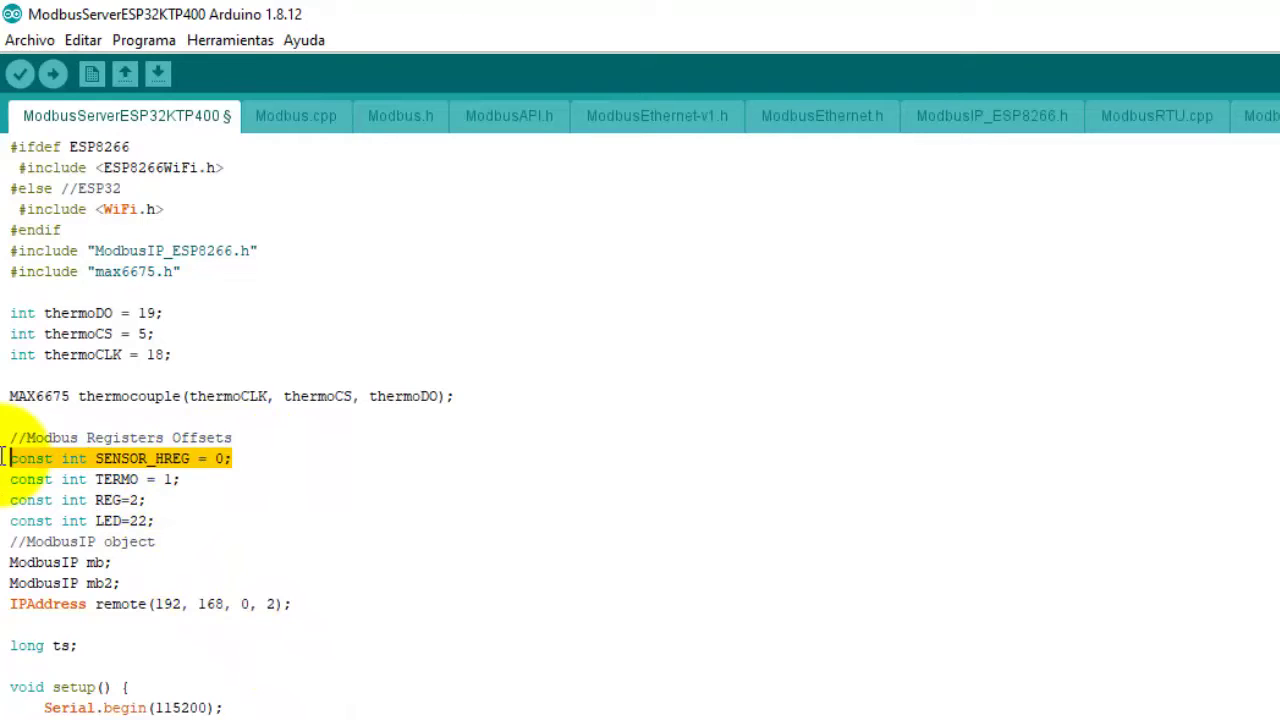
pyautogui.click(12, 458)
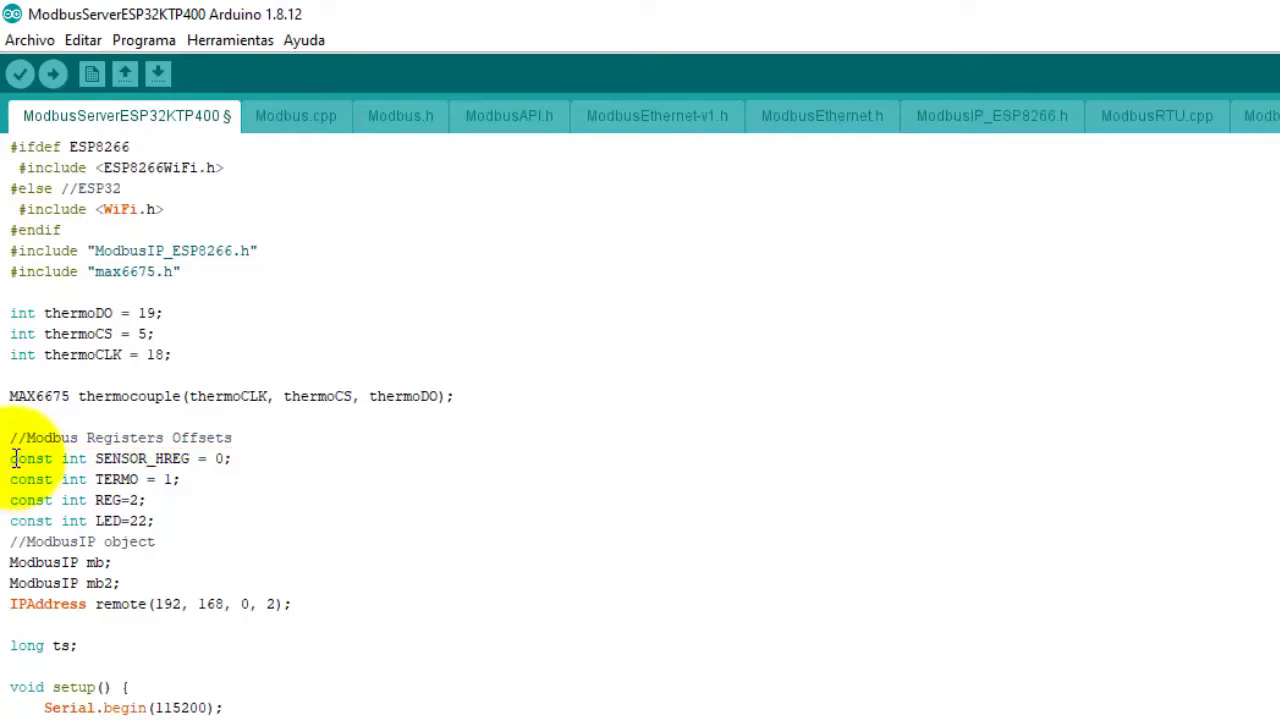
pyautogui.write('//')
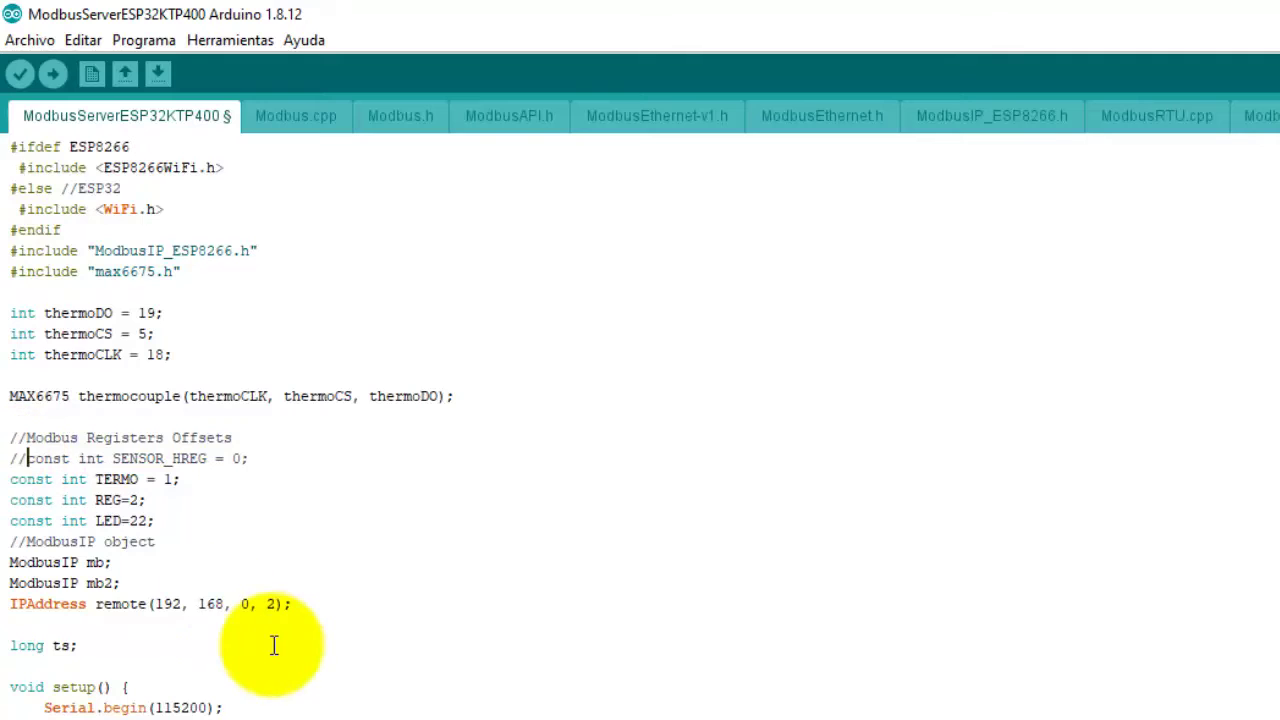
pyautogui.scroll(-7, 272, 644)
pyautogui.scroll(-1, 273, 645)
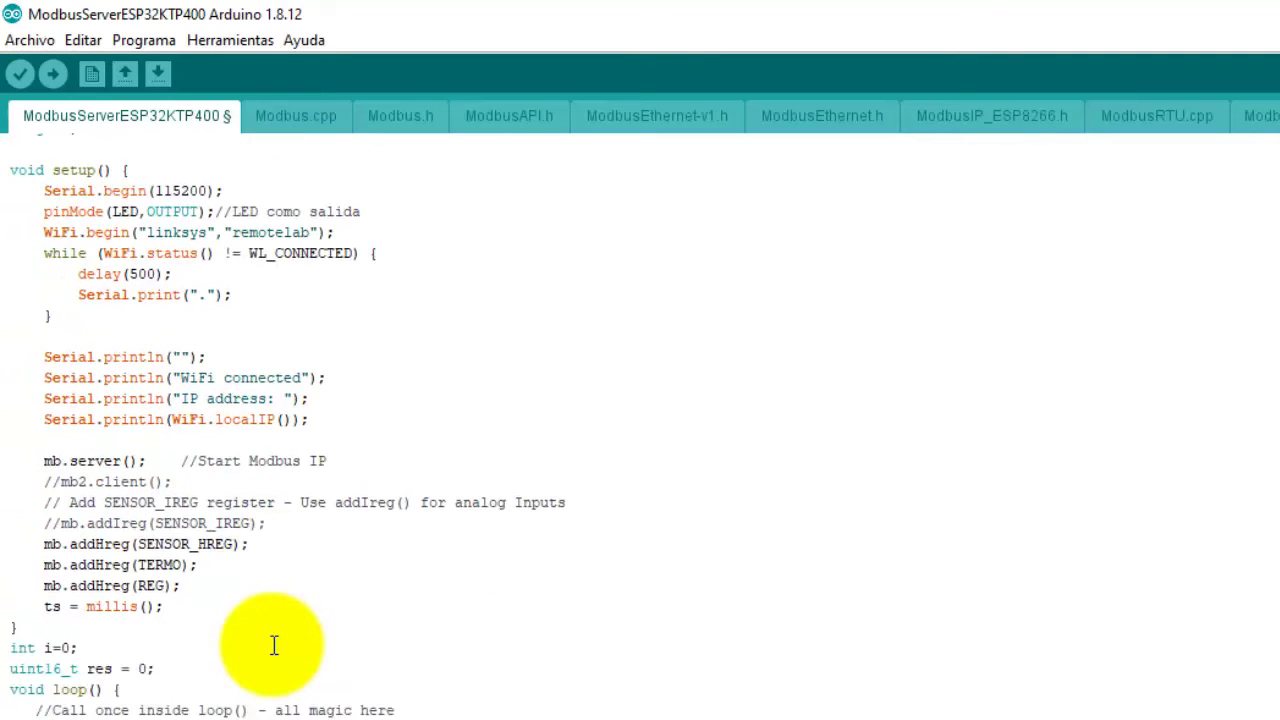
pyautogui.scroll(8, 272, 643)
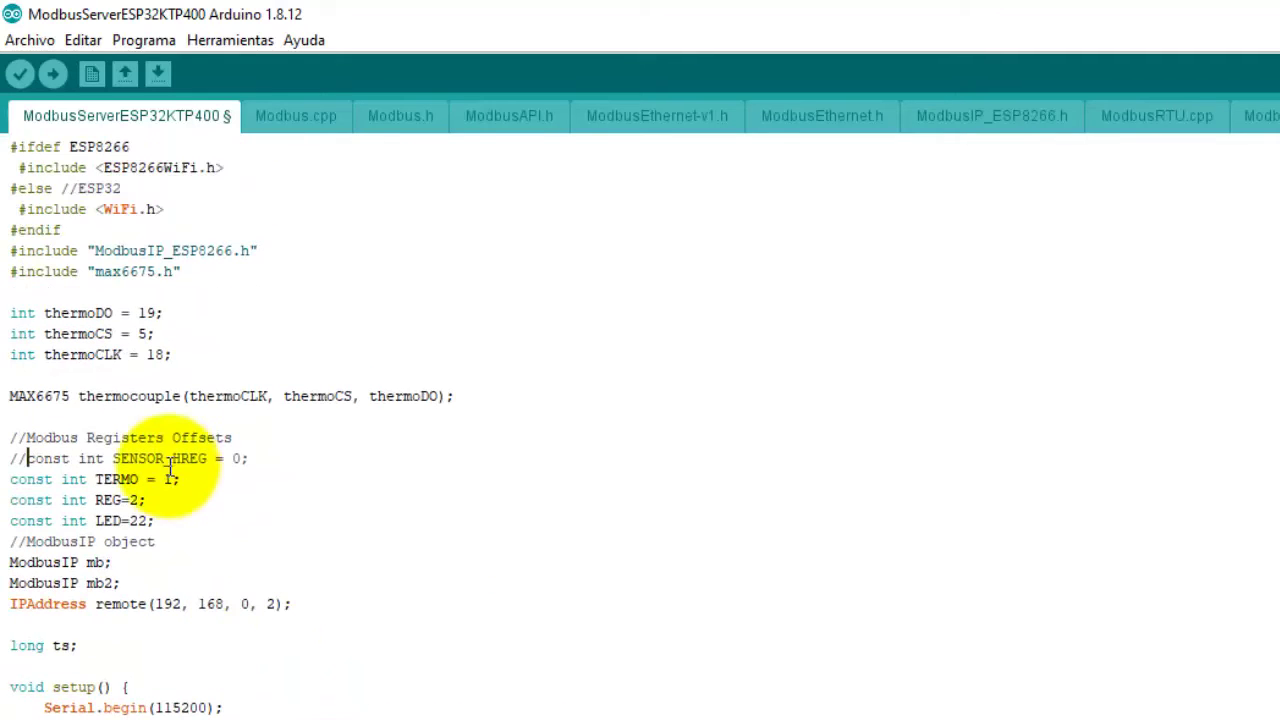
# Highlight the TERMO = 1 register offset declaration in the Arduino sketch
pyautogui.moveTo(212, 479); pyautogui.dragTo(4, 479)
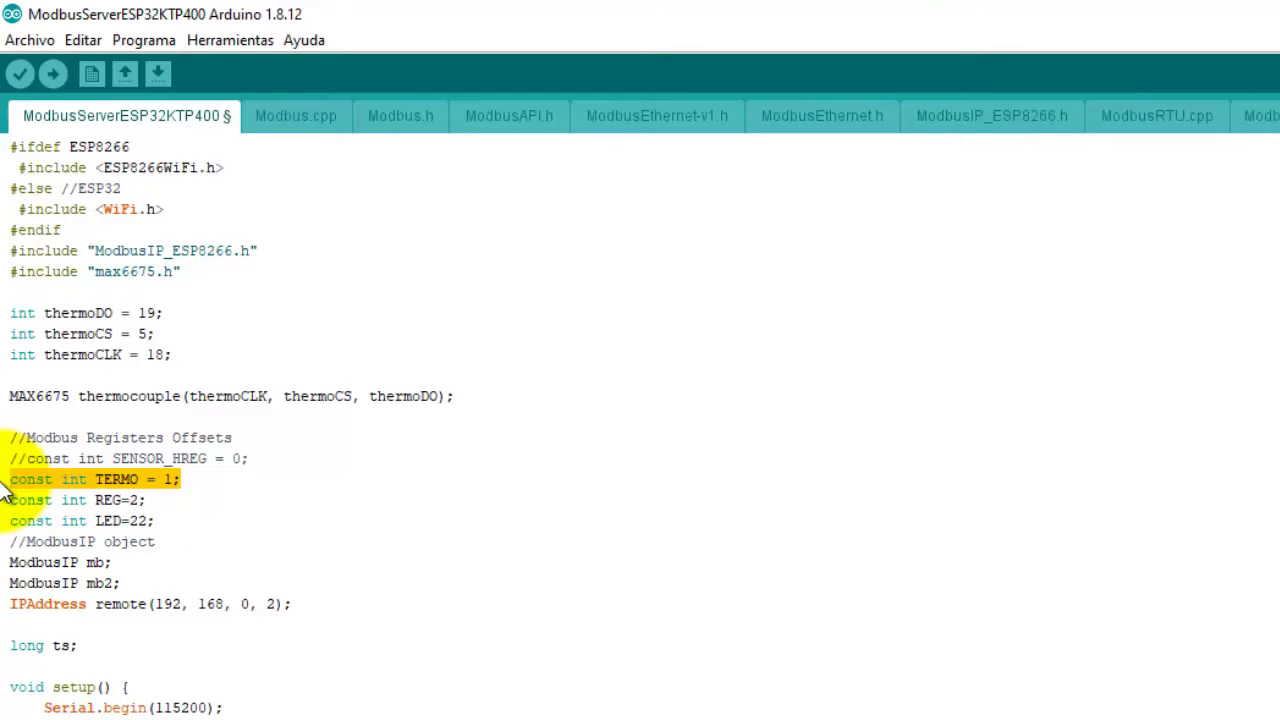
pyautogui.moveTo(200, 480); pyautogui.dragTo(4, 492)
pyautogui.click(165, 480)
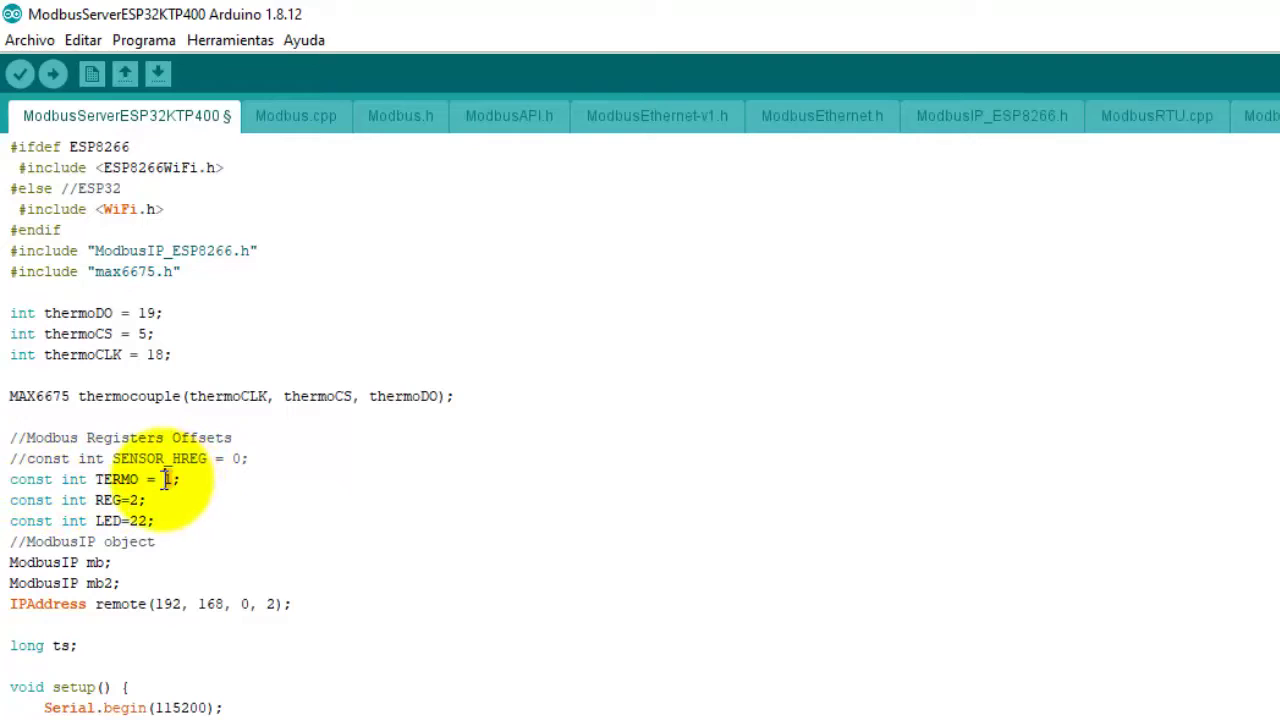
pyautogui.doubleClick(165, 480)
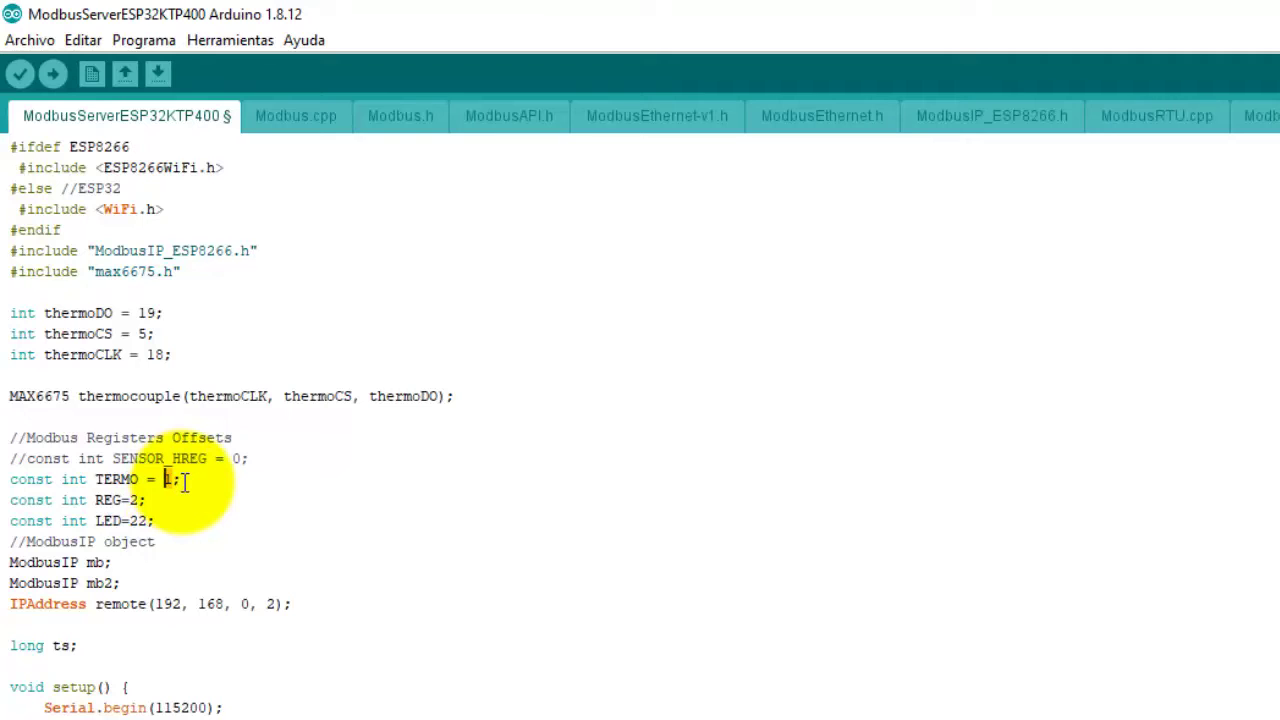
pyautogui.click(177, 482)
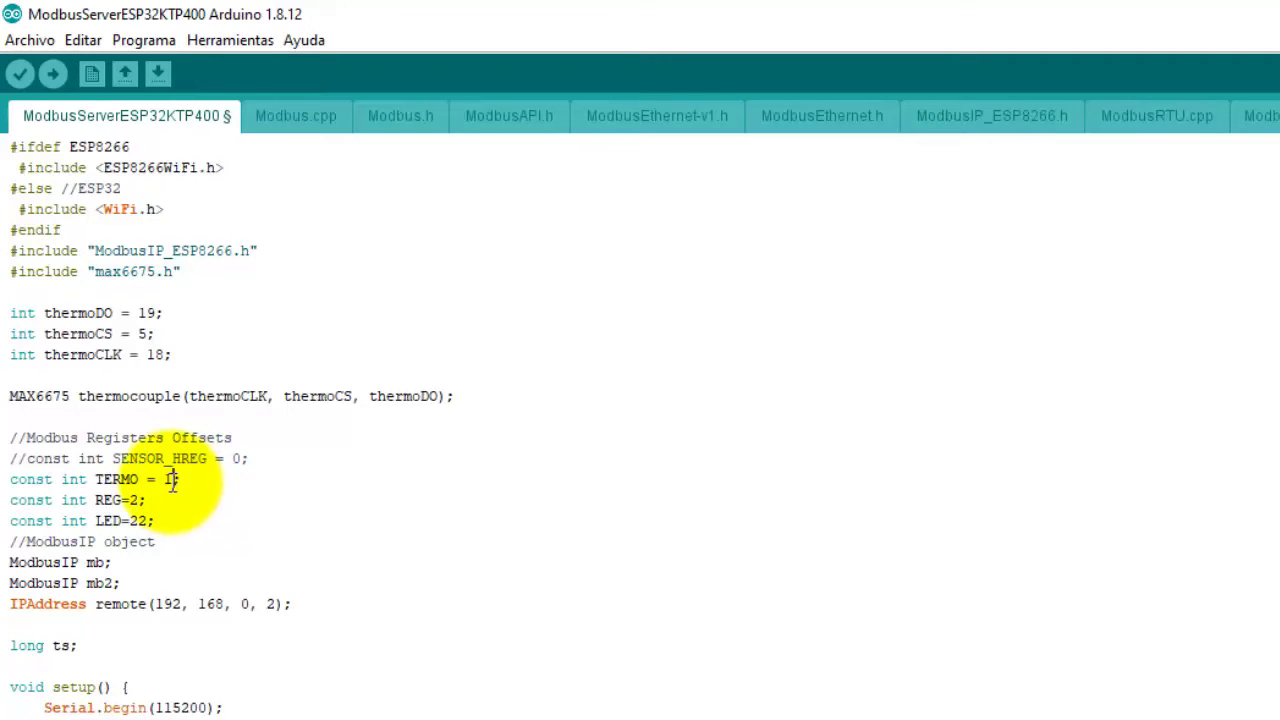
pyautogui.moveTo(172, 480); pyautogui.dragTo(11, 480)
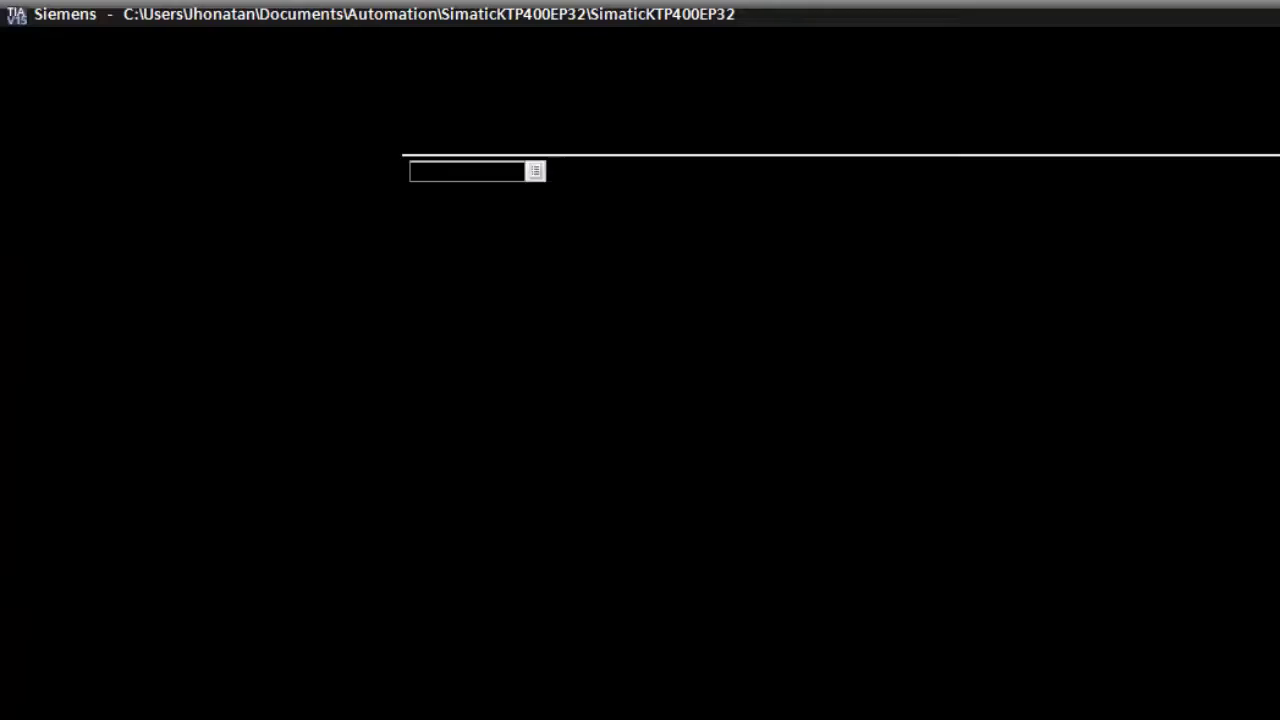
# Open the HMI's default tag table in TIA Portal and compare the Variable1 tag with the TERMO declaration in the Arduino sketch
pyautogui.click(186, 546)
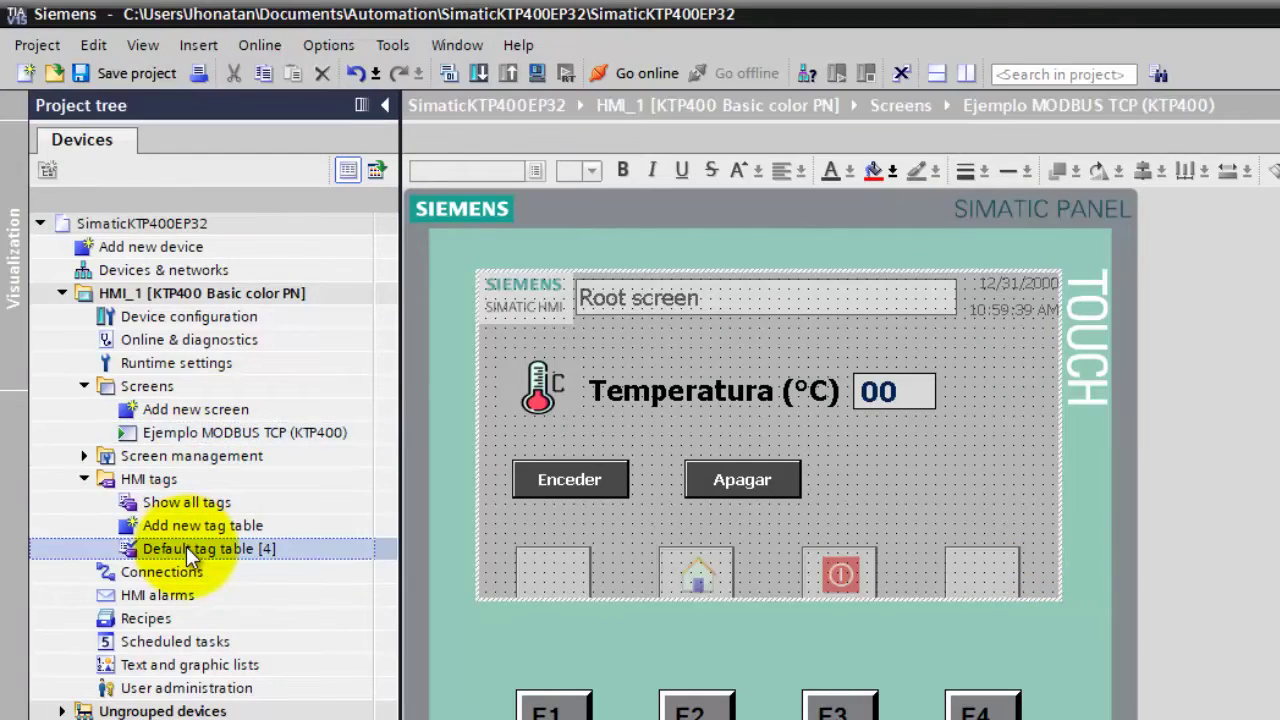
pyautogui.doubleClick(186, 546)
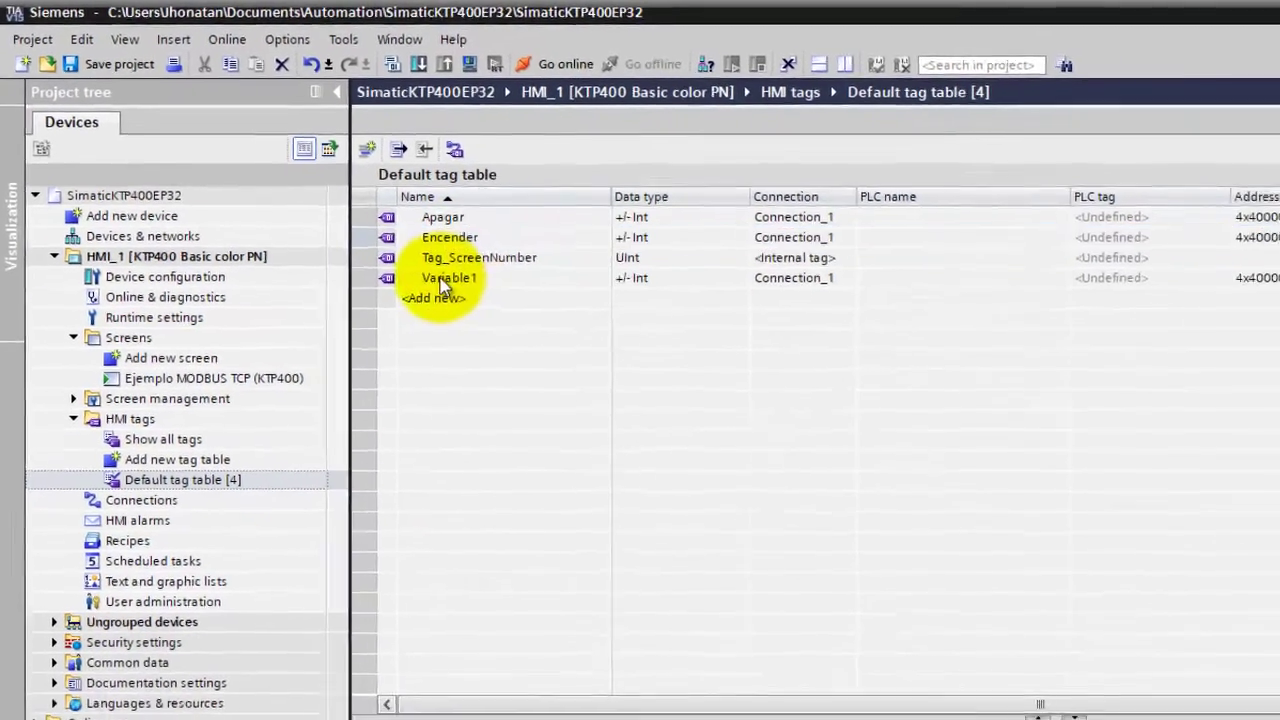
pyautogui.click(380, 278)
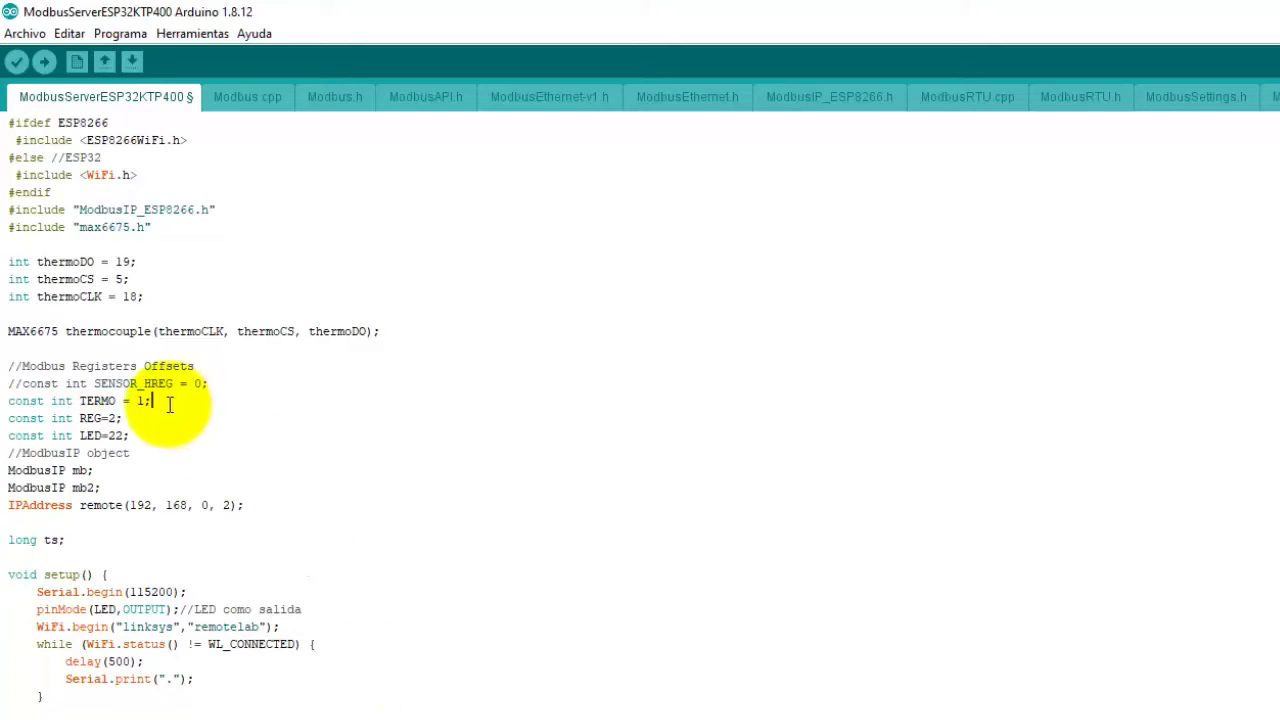
pyautogui.moveTo(329, 406); pyautogui.dragTo(3, 400)
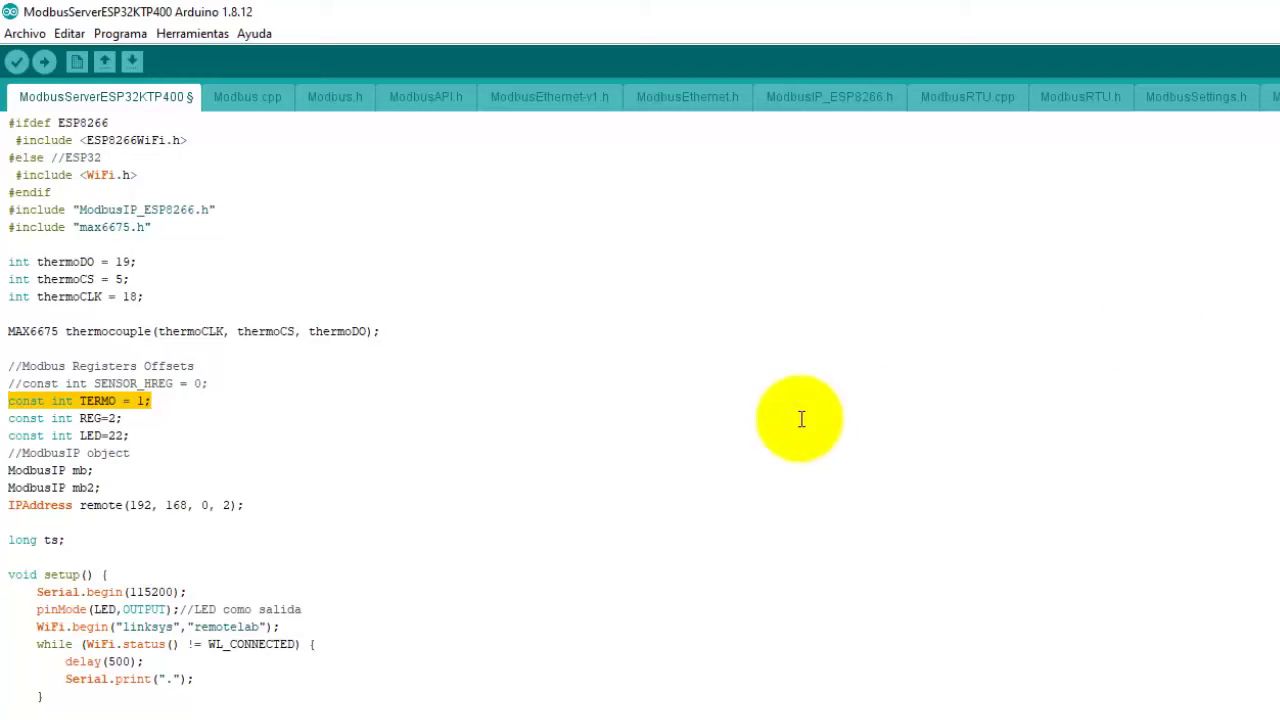
pyautogui.click(568, 438)
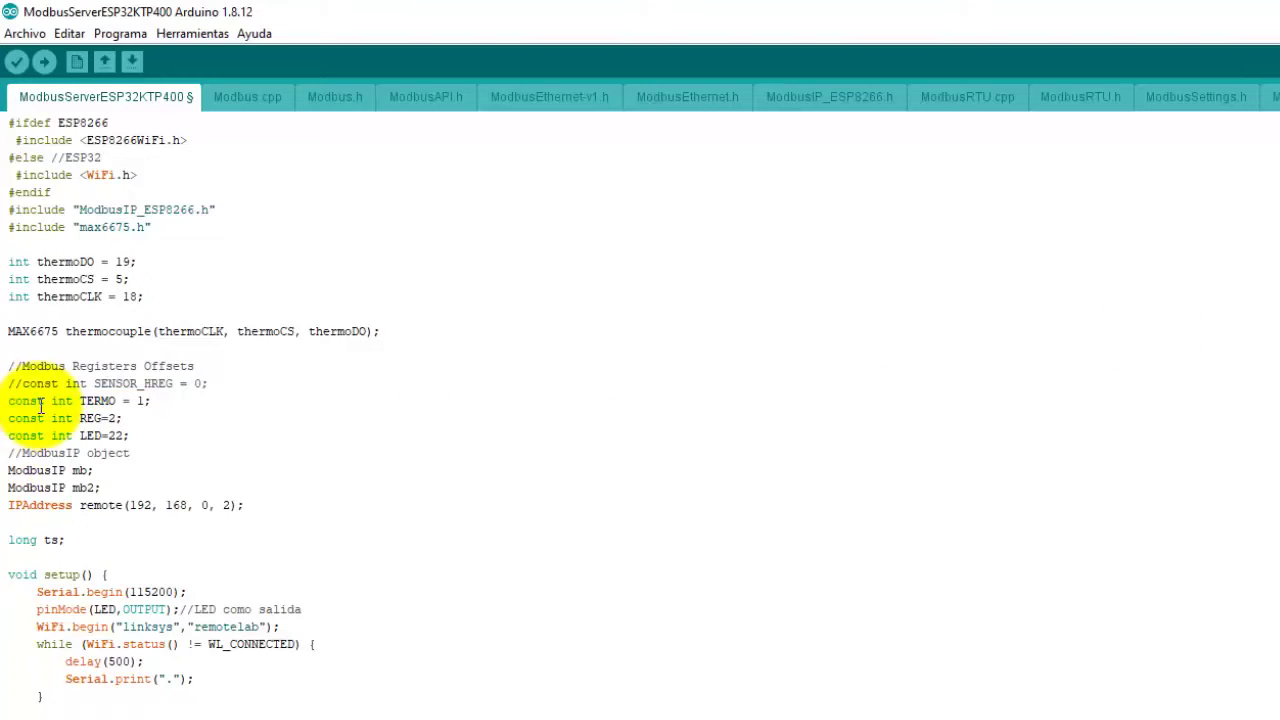
# Highlight the REG=2 declaration in the sketch and select the matching Encender tag in TIA Portal's default tag table
pyautogui.click(141, 419)
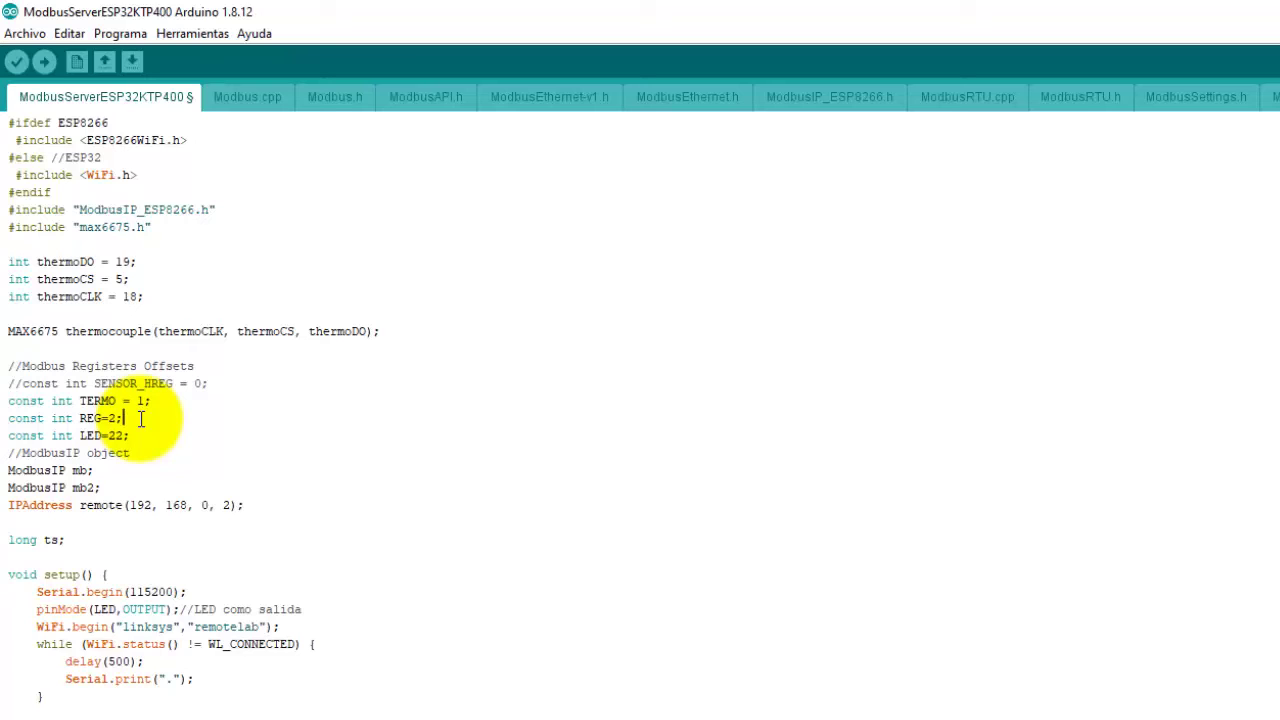
pyautogui.moveTo(141, 419); pyautogui.dragTo(3, 420)
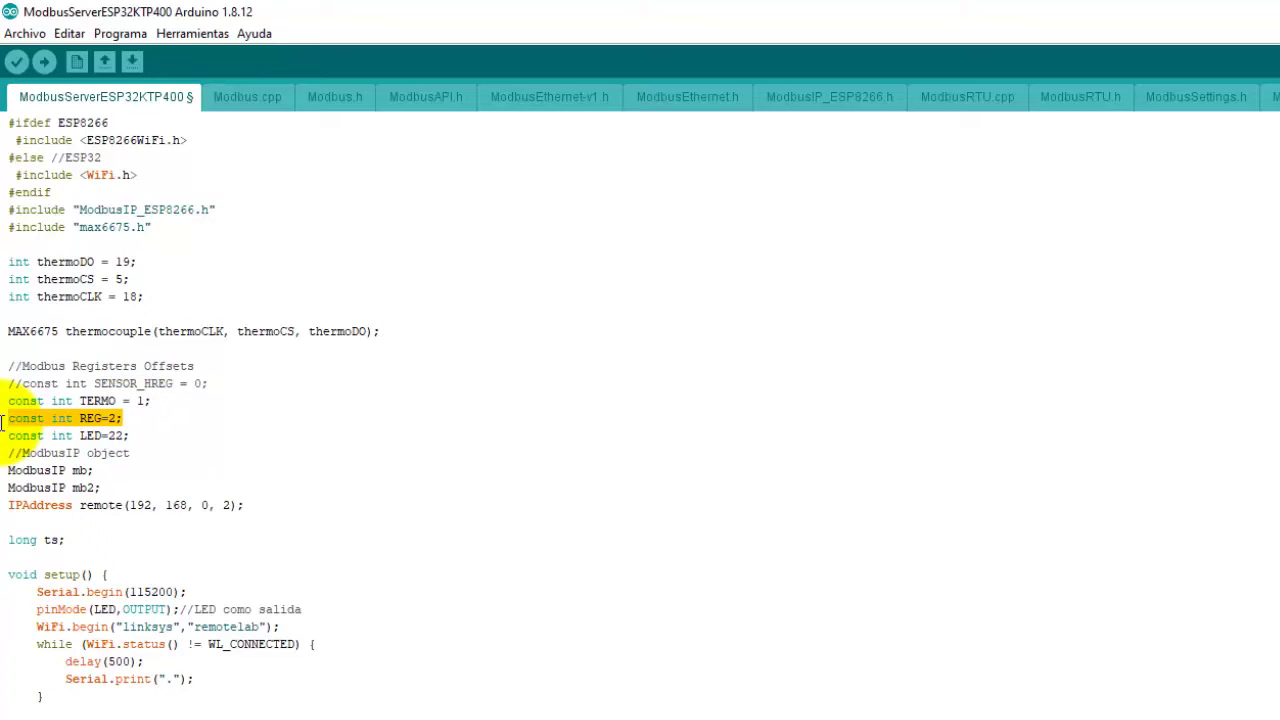
pyautogui.hotkey('alt', 'Tab')
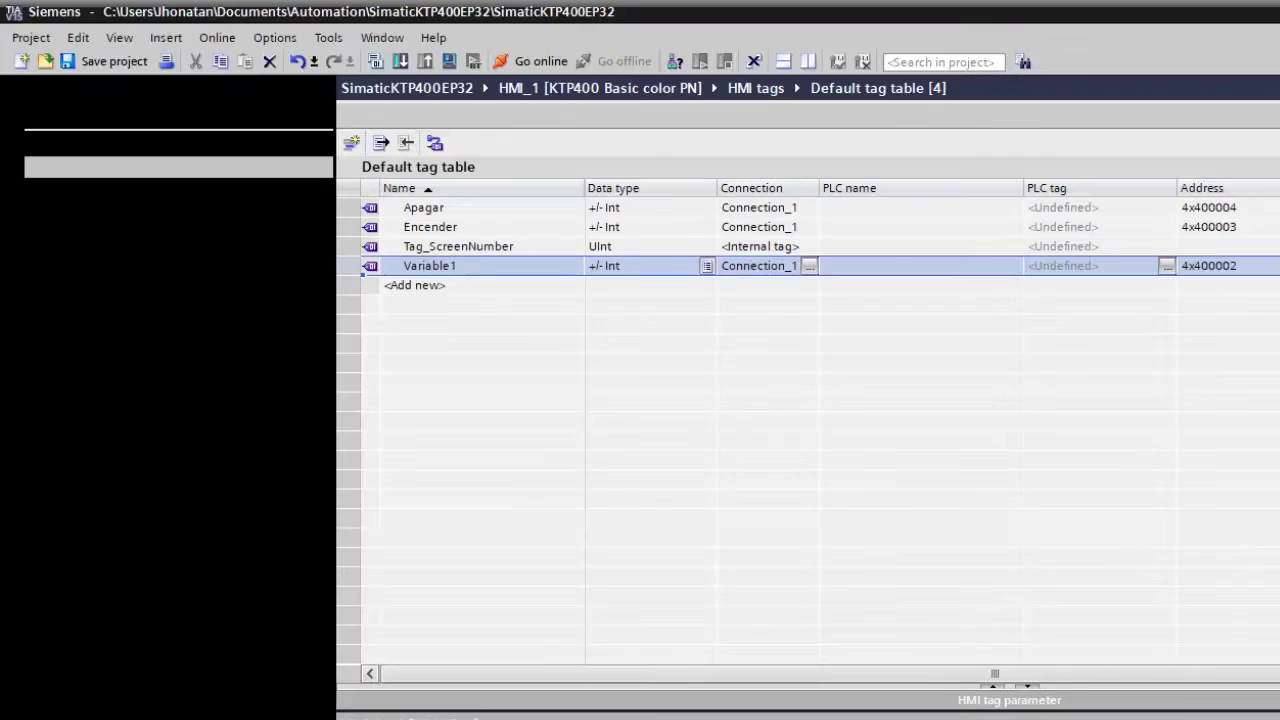
pyautogui.click(343, 227)
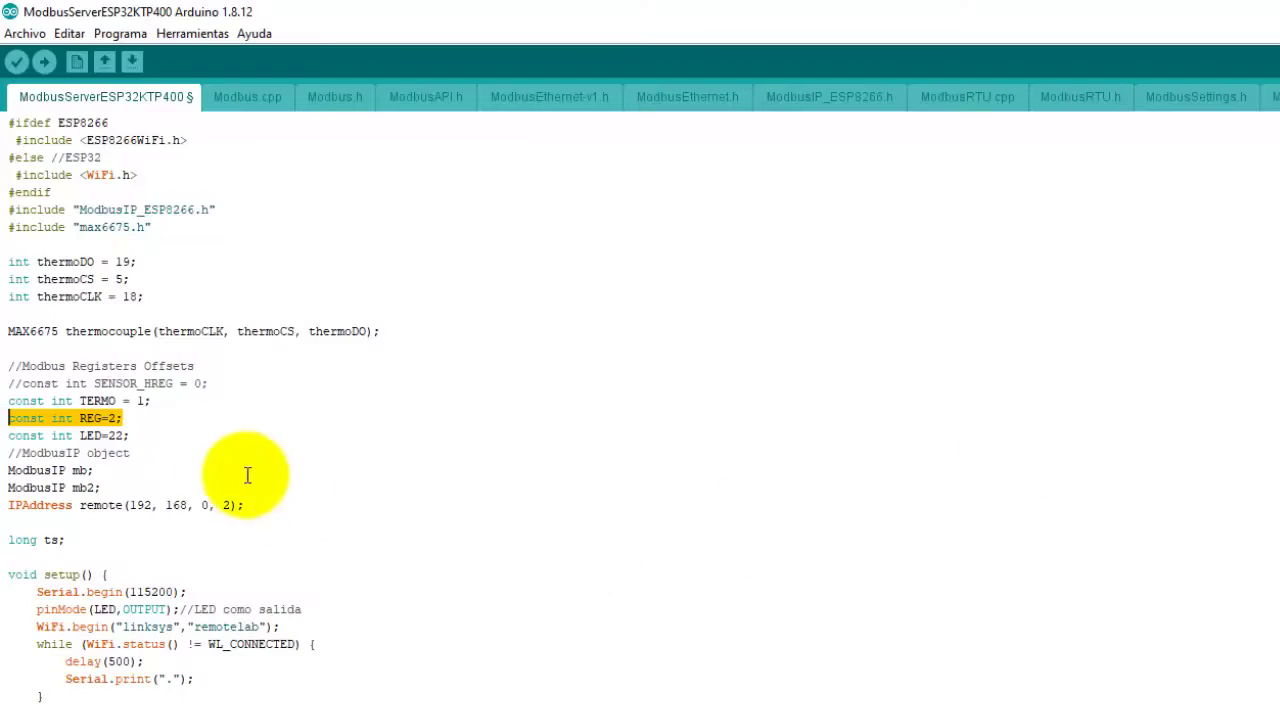
# Highlight the LED=22 pin declaration in the Arduino sketch and switch to another window
pyautogui.click(190, 470)
pyautogui.moveTo(143, 435); pyautogui.dragTo(3, 435)
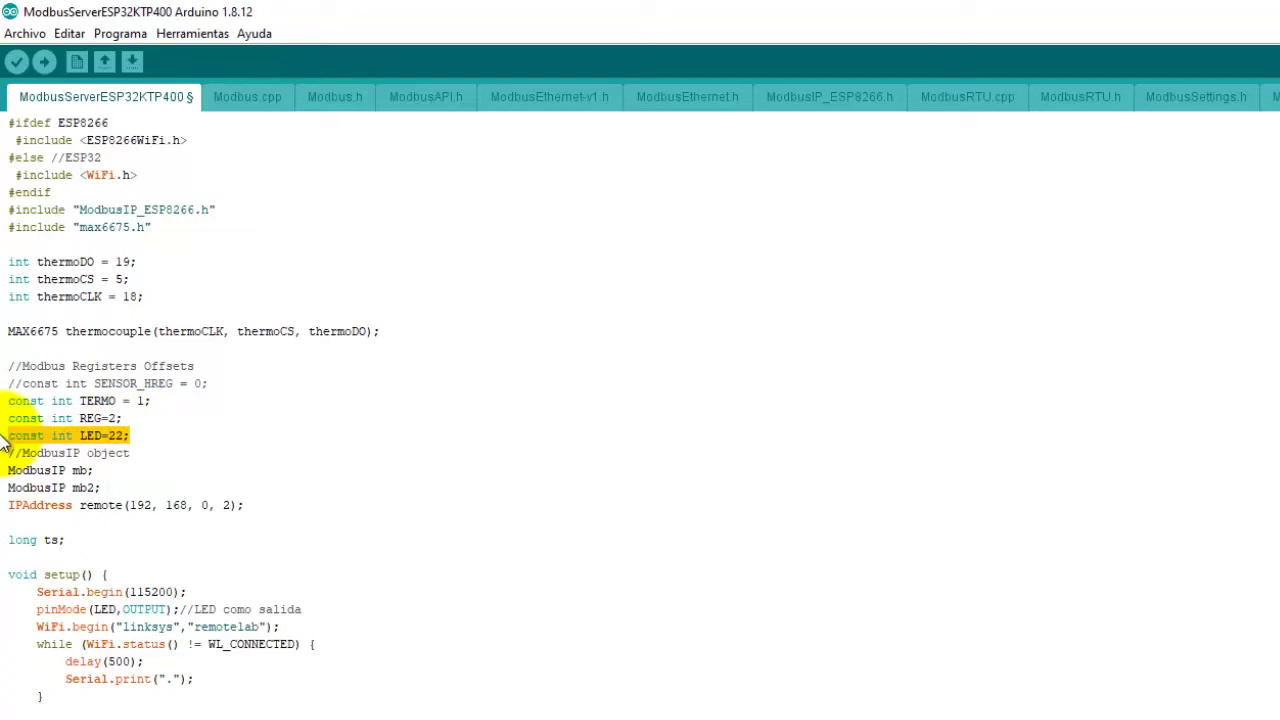
pyautogui.hotkey('alt', 'Tab')
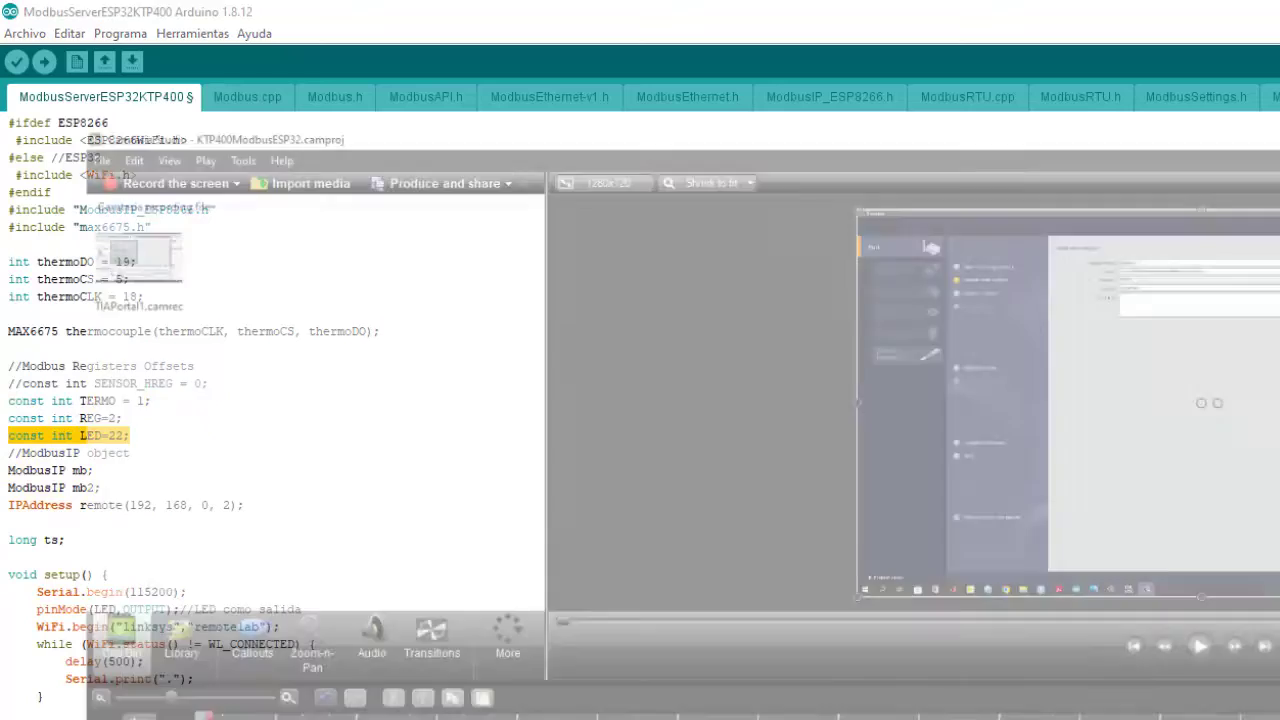